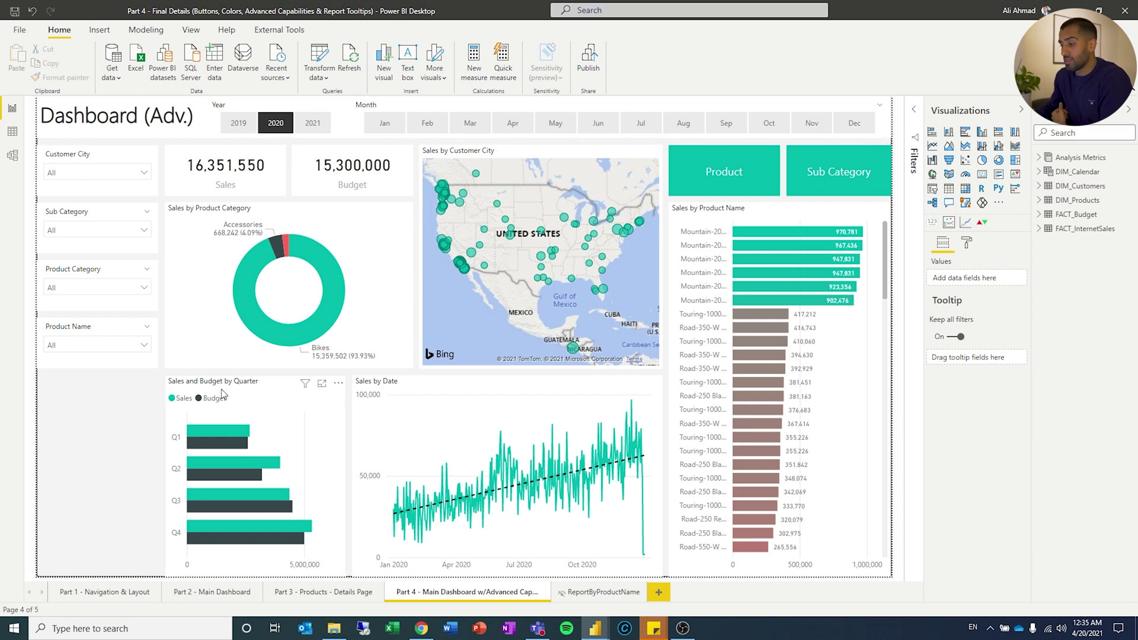
- Visit the Part 2 page and return, then filter Month to January and March before clearing it
left_click(227, 592)
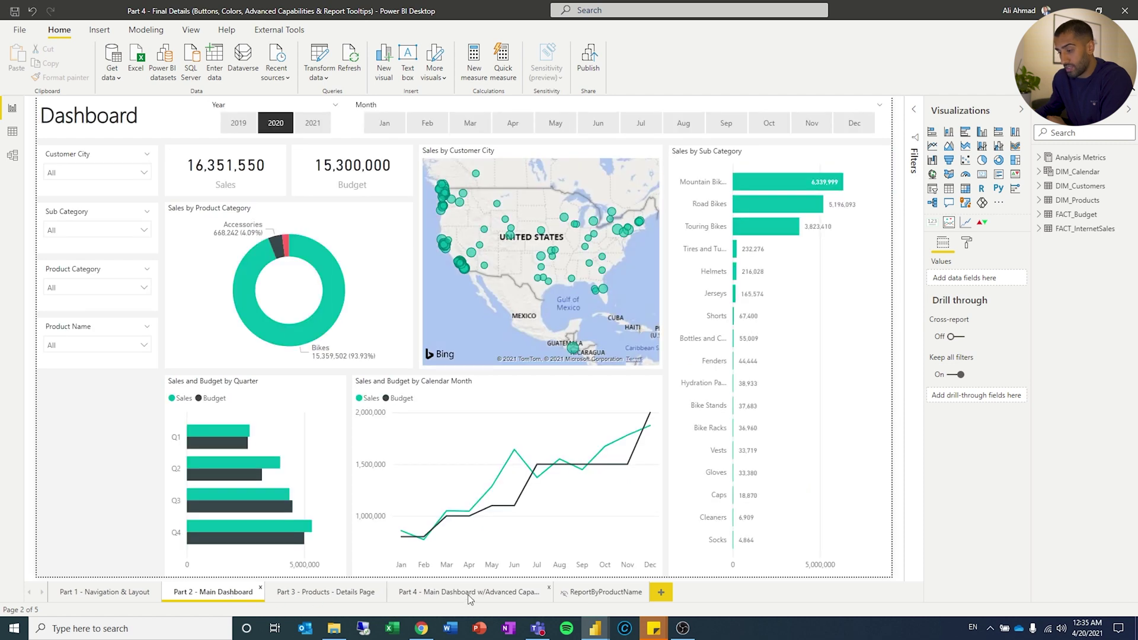
left_click(468, 593)
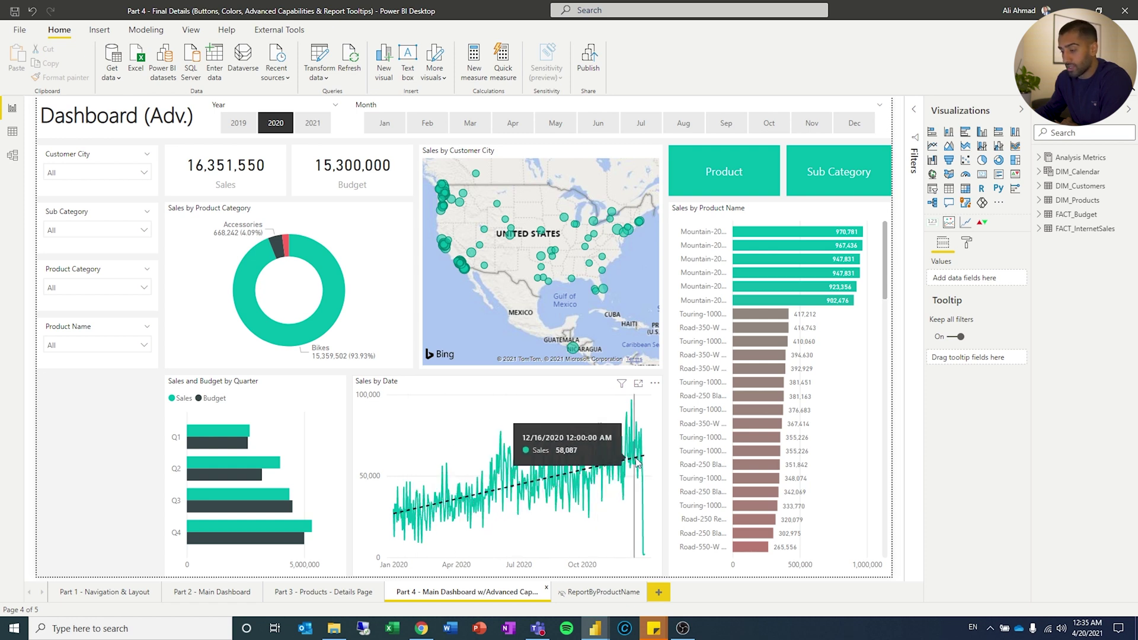
left_click(391, 123)
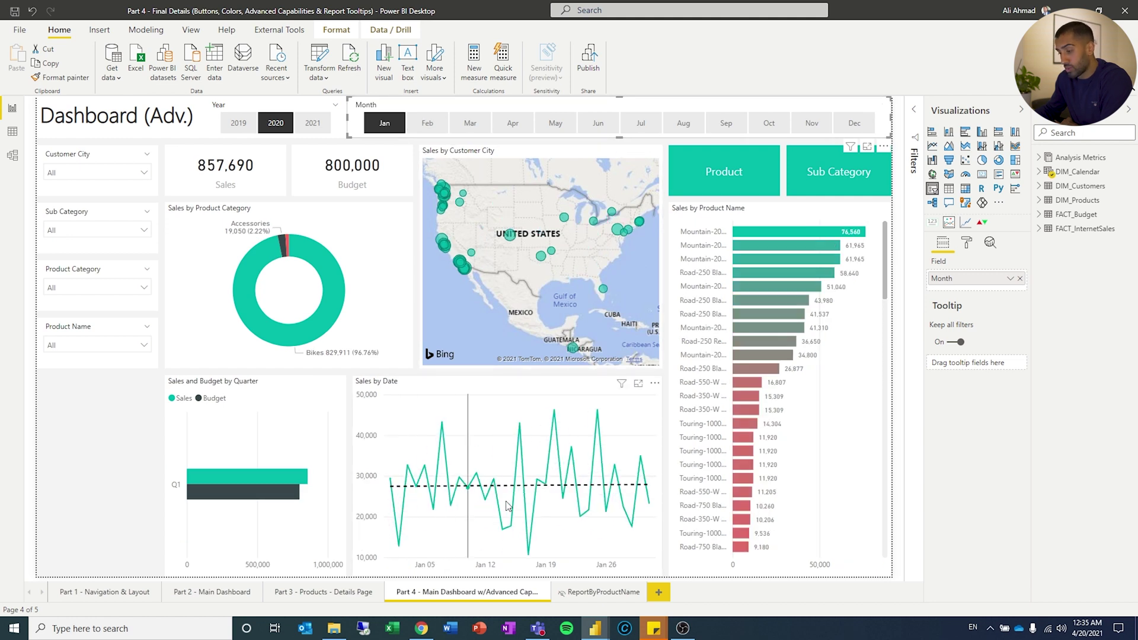
left_click(455, 129)
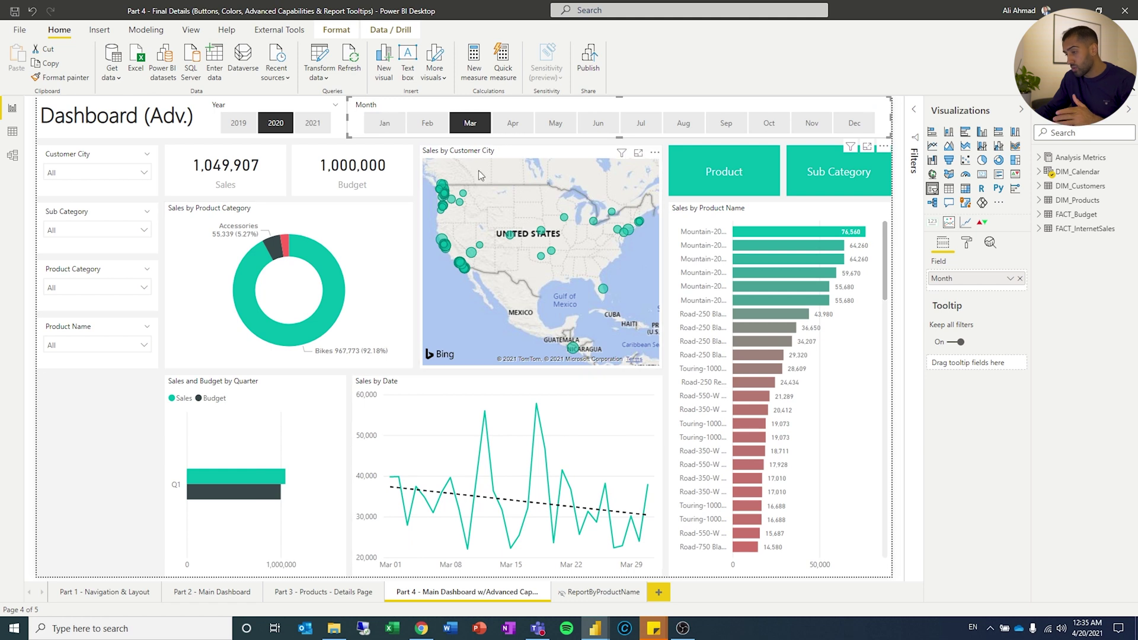
left_click(471, 124)
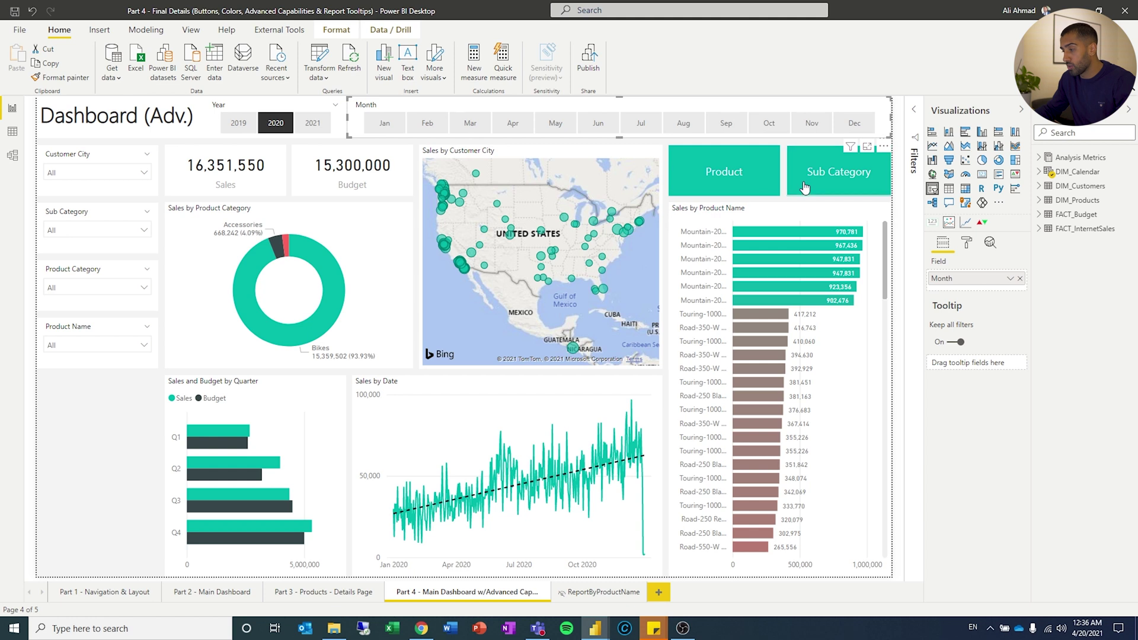
- Toggle the bar chart between Sub Category and Product, ending on sales by product name
left_click(833, 175, "ctrl")
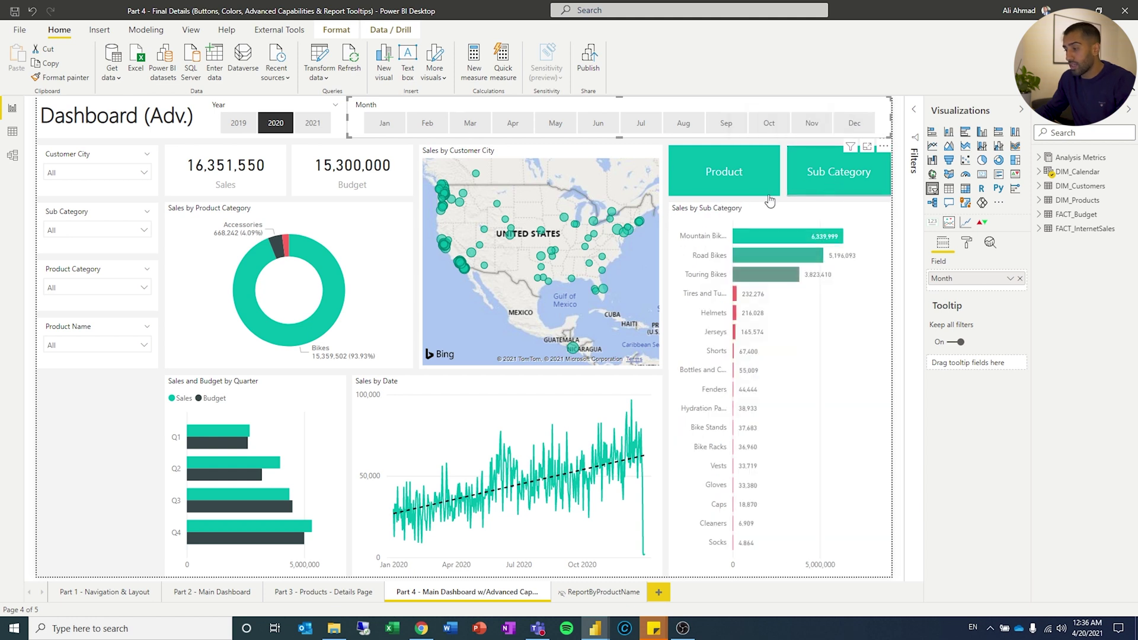
left_click(753, 172, "ctrl")
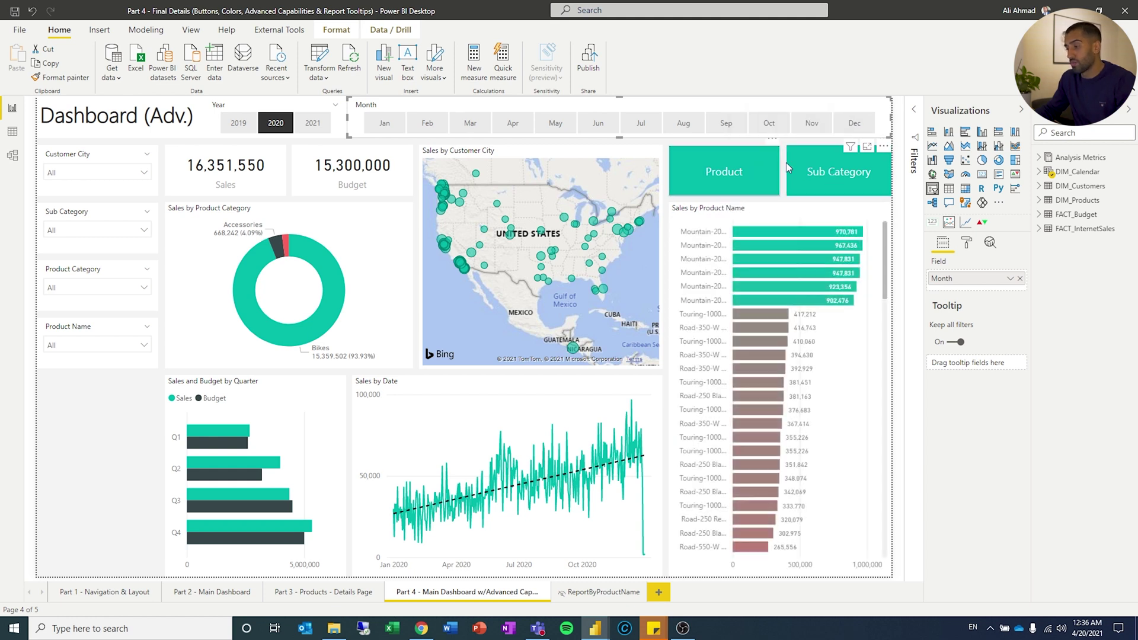
left_click(813, 173, "ctrl")
left_click(751, 174, "ctrl")
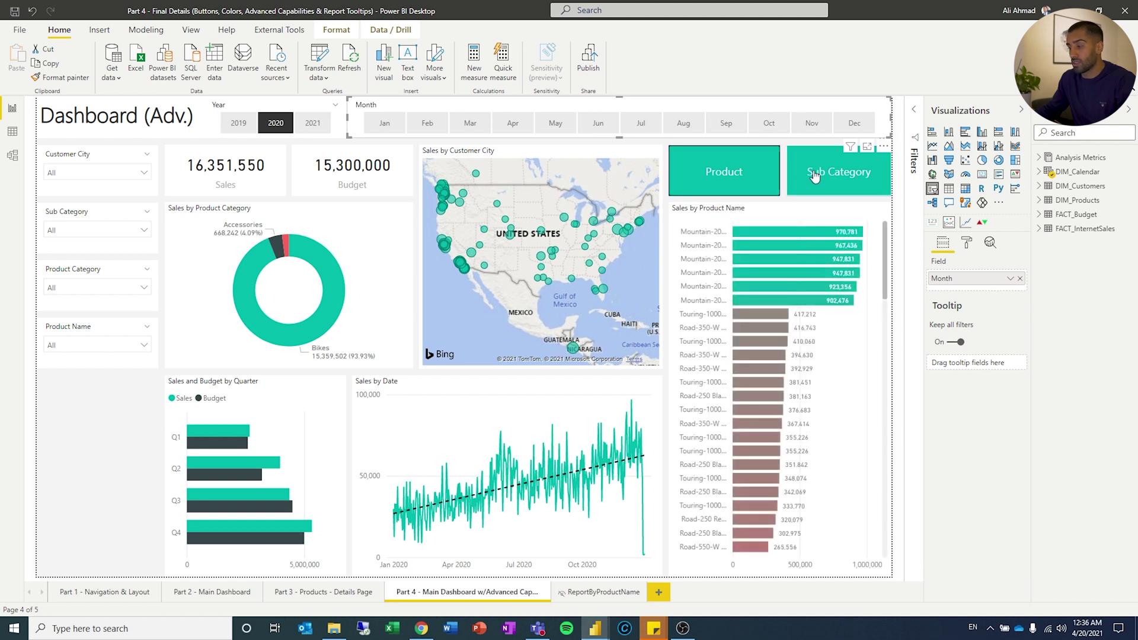
left_click(816, 172, "ctrl")
left_click(748, 173, "ctrl")
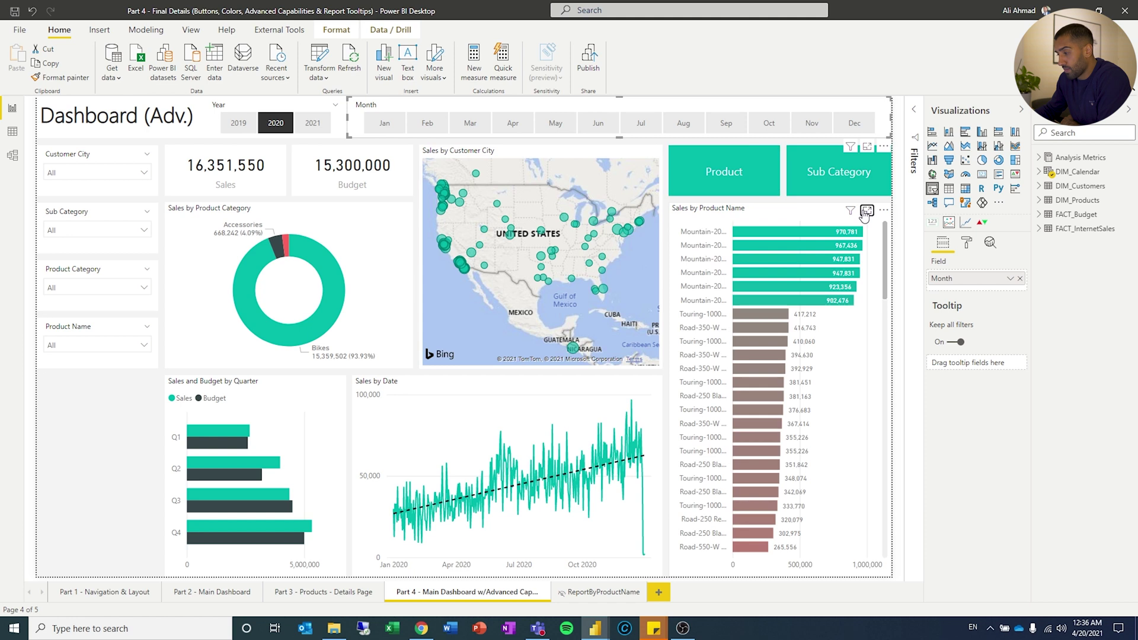
- View the Sales by Product Name chart in focus mode, then go back to the report
left_click(866, 211)
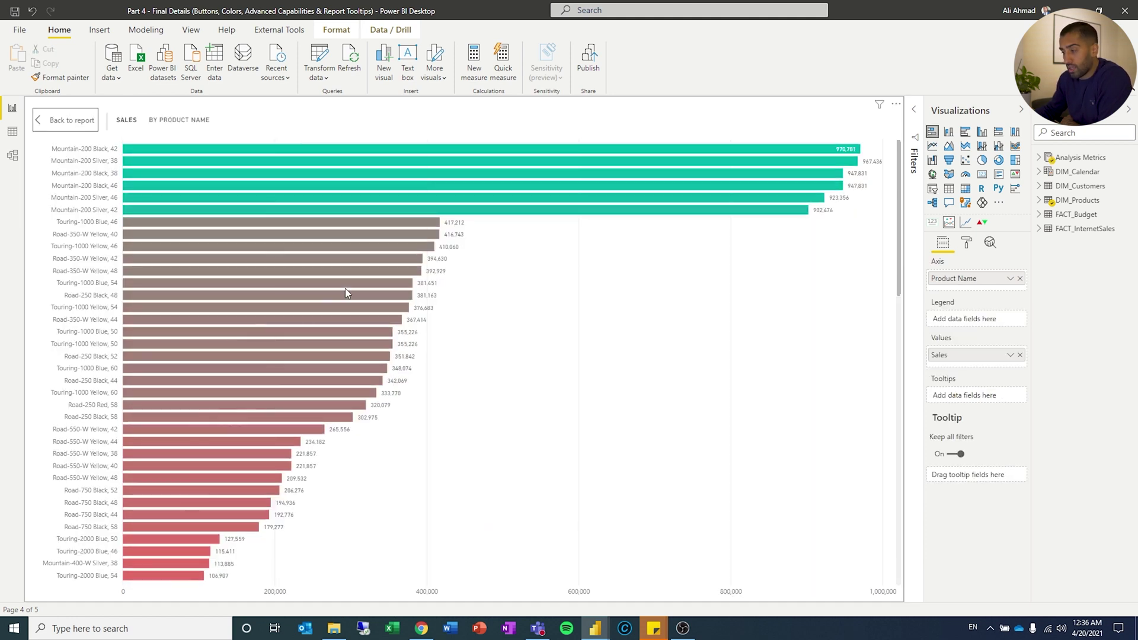
mouse_move(401, 161)
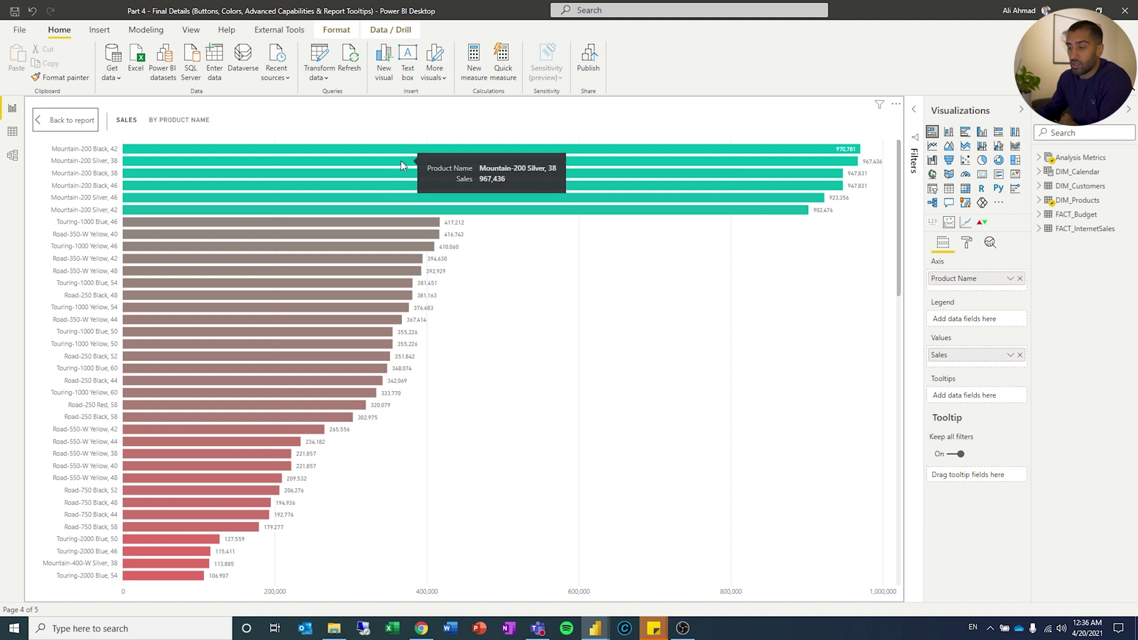
mouse_move(315, 209)
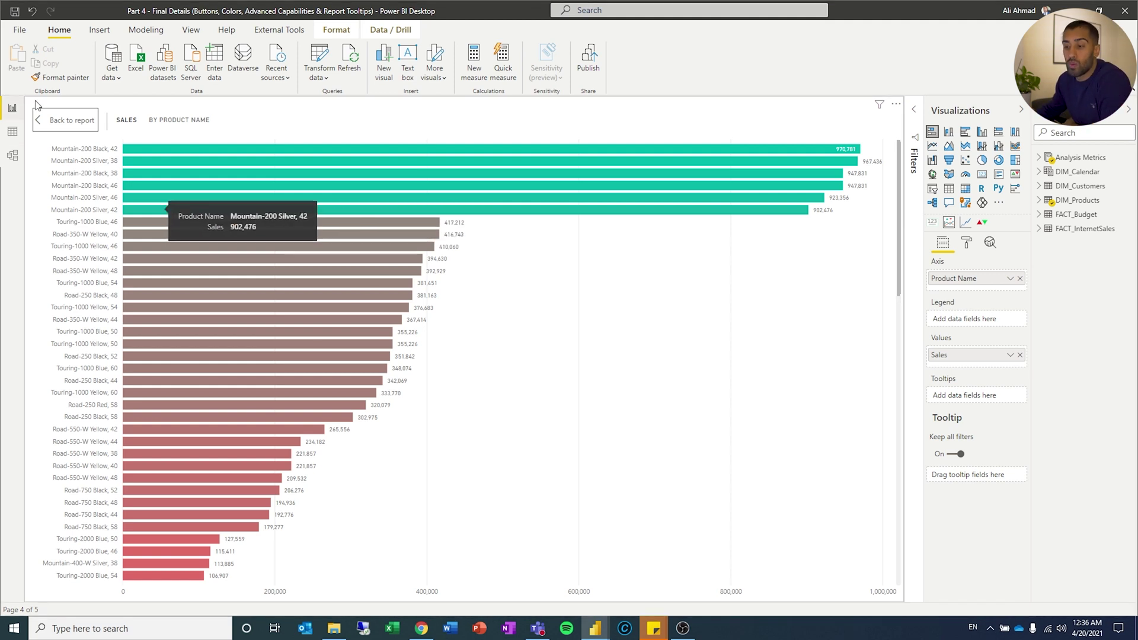
left_click(87, 129)
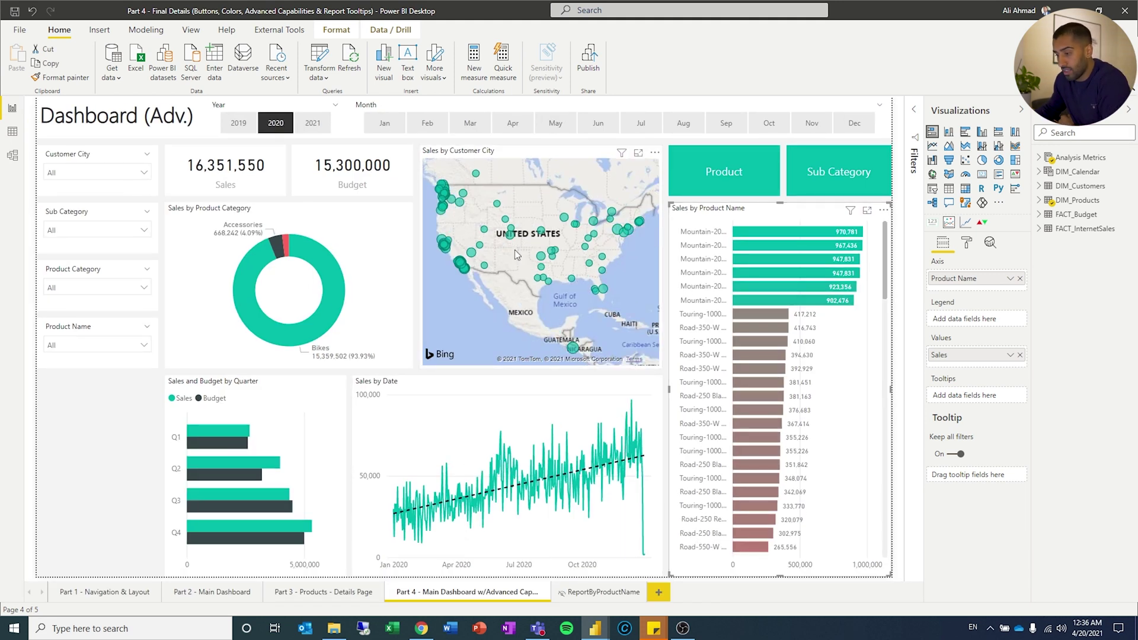
mouse_move(511, 239)
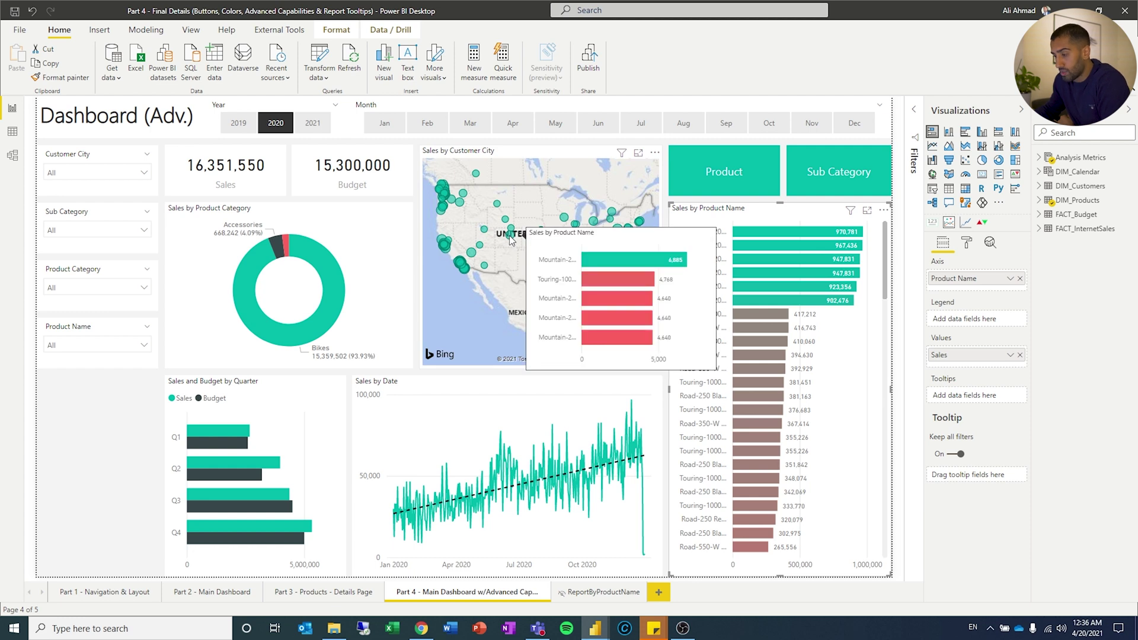
mouse_move(463, 267)
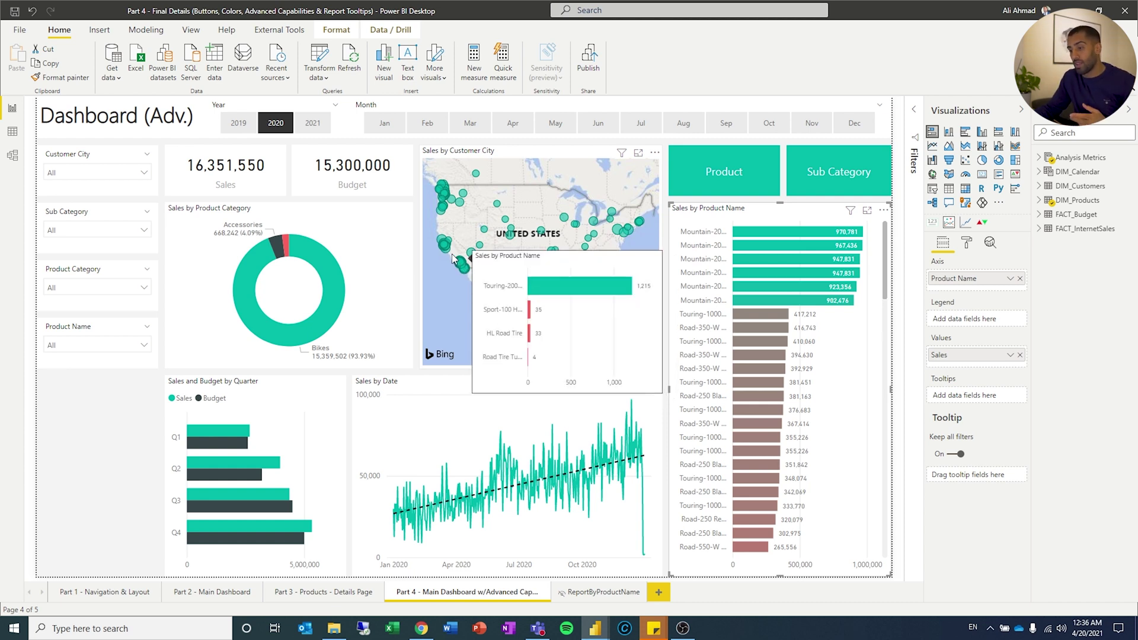
mouse_move(443, 210)
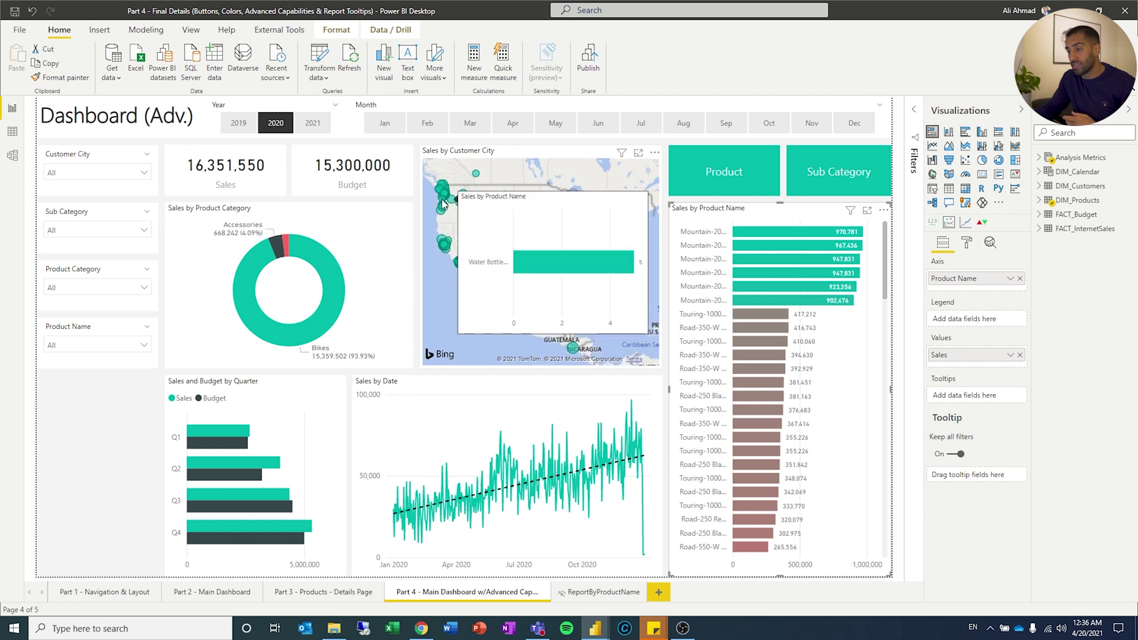
mouse_move(466, 195)
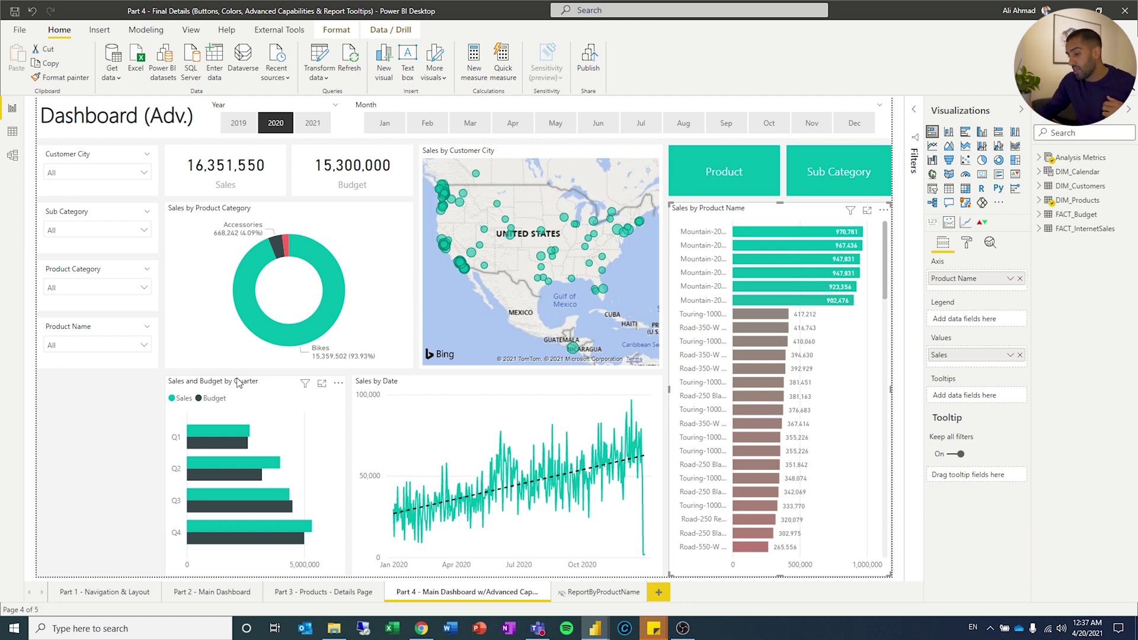
- Duplicate the Part 2 - Main Dashboard page as a new sixth page
left_click(191, 593)
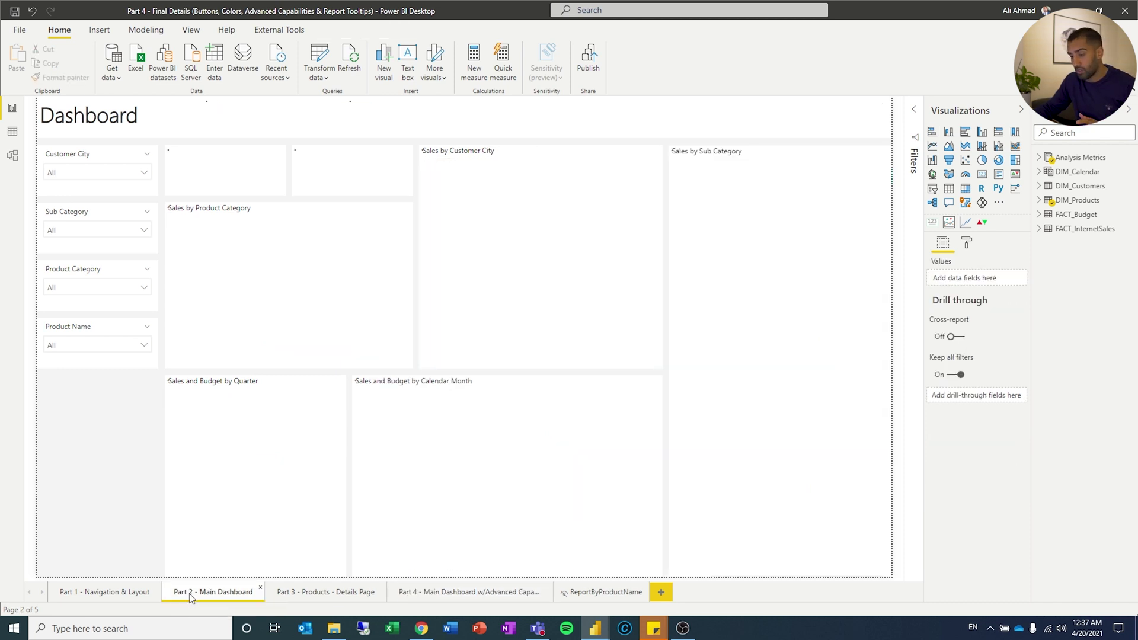
right_click(191, 593)
left_click(232, 544)
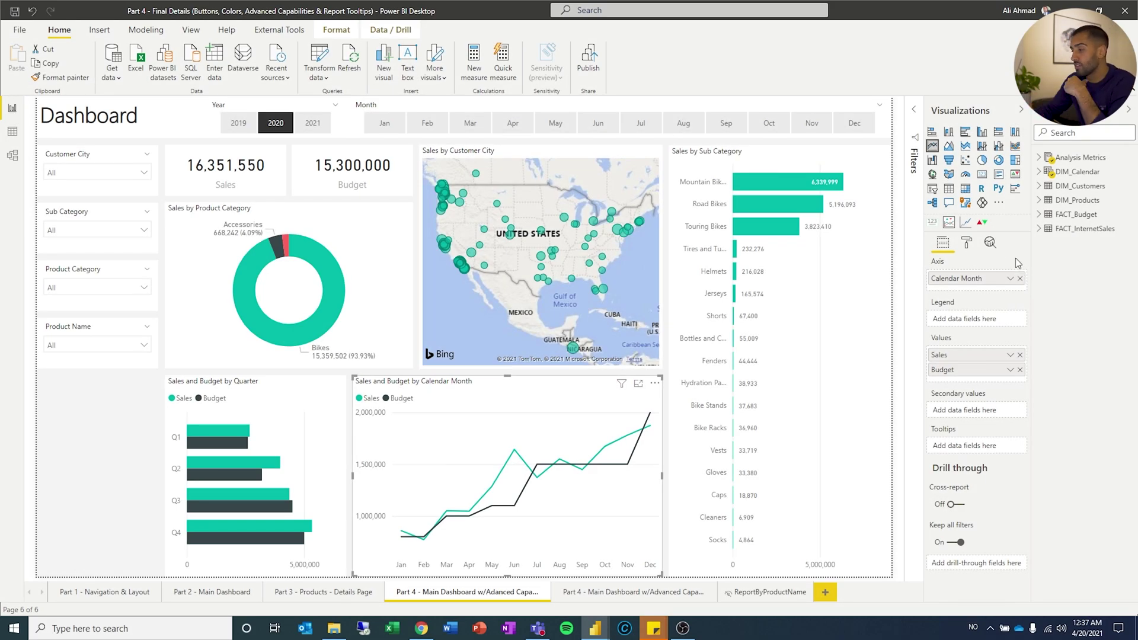
- Inspect the line chart's X axis settings, keeping the axis type Categorical
left_click(990, 245)
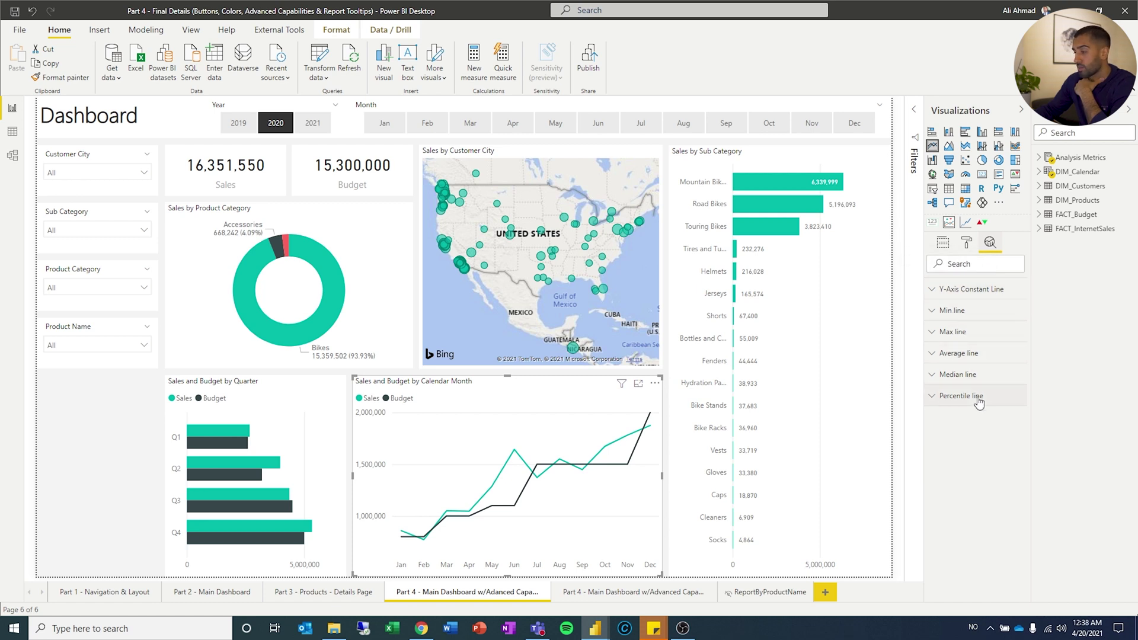
left_click(966, 243)
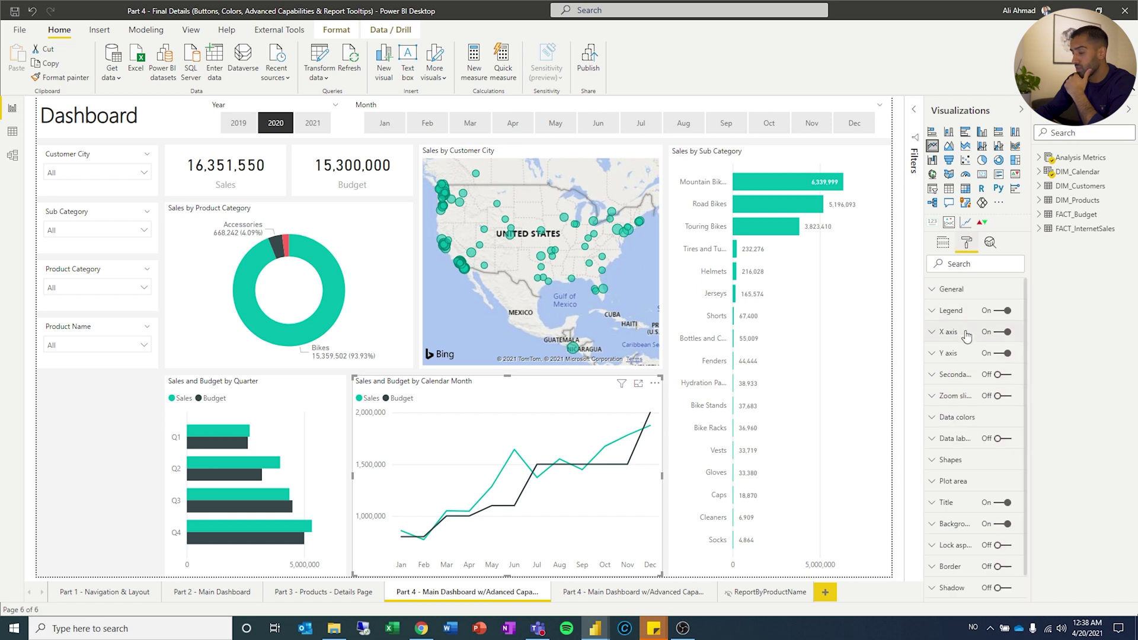
left_click(966, 335)
left_click(983, 377)
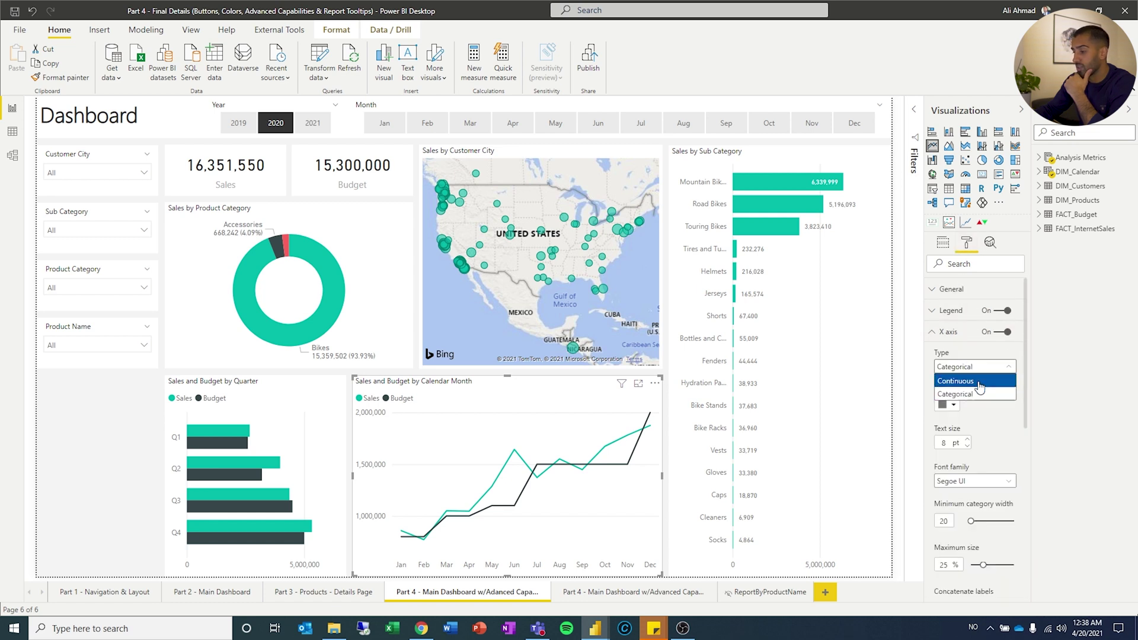
left_click(980, 386)
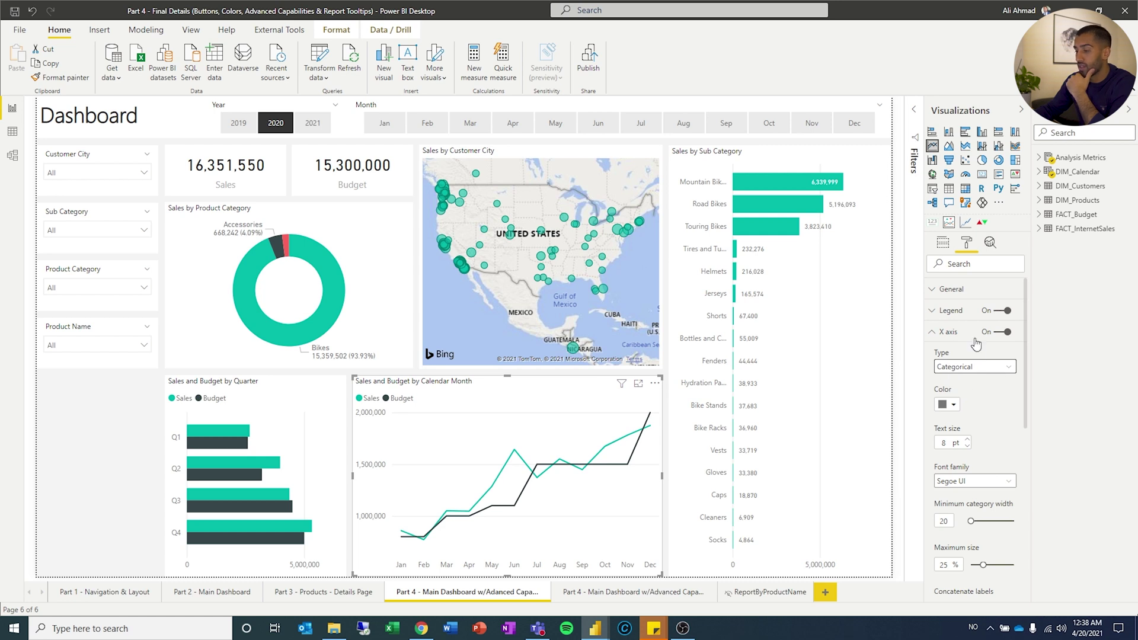
- Search the fields for Date and add the Date field to the line chart's axis
left_click(1075, 138)
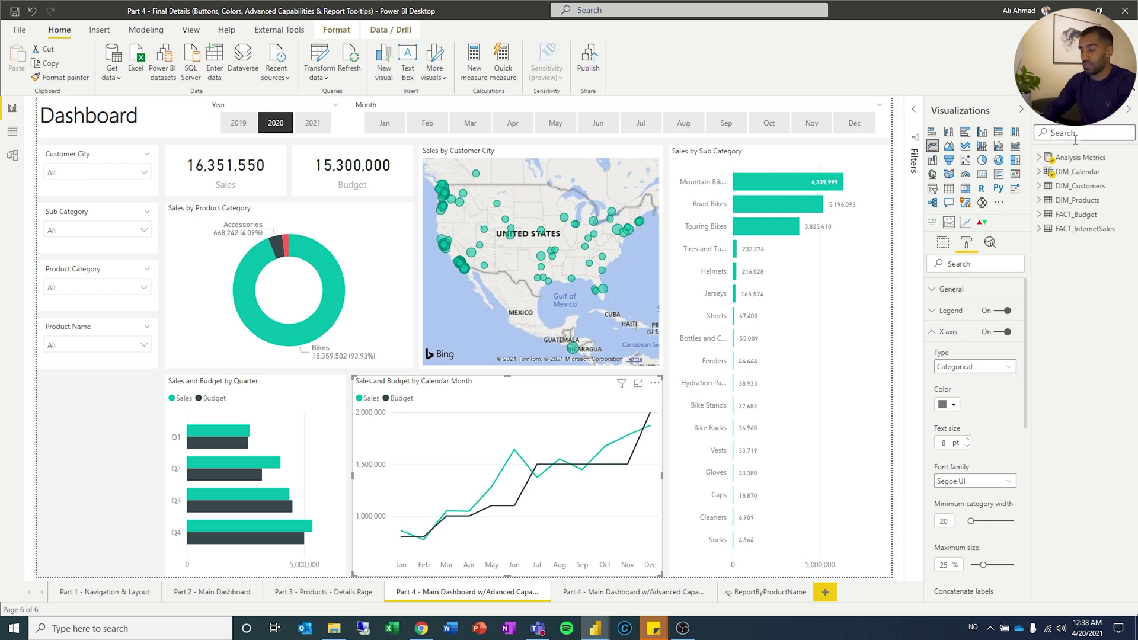
type("Date")
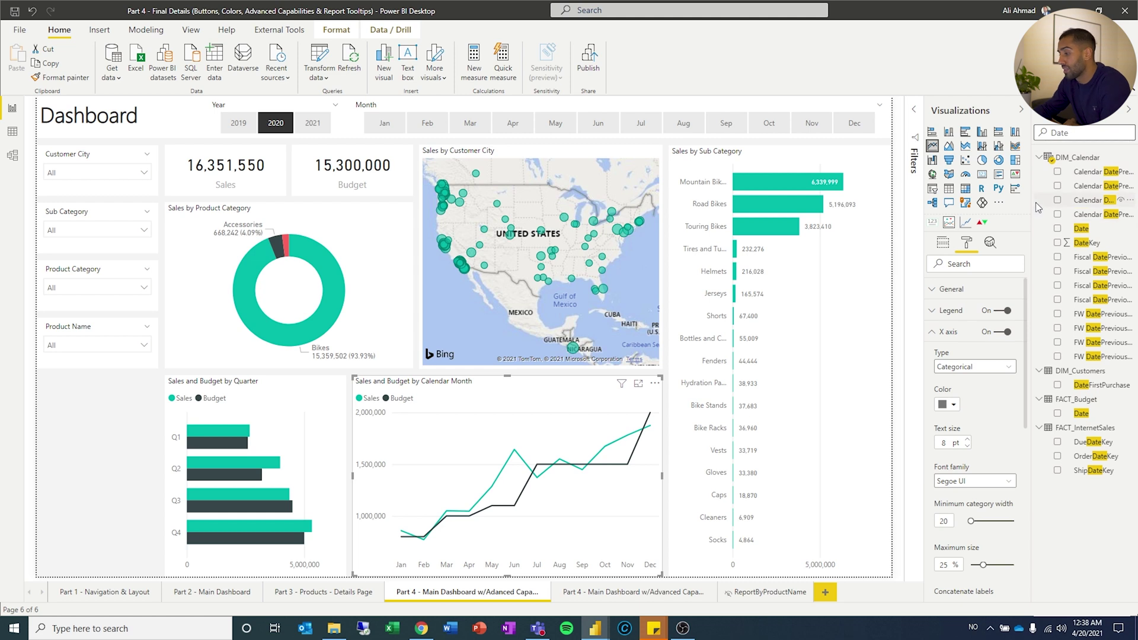
left_click_drag(1036, 201, 965, 204)
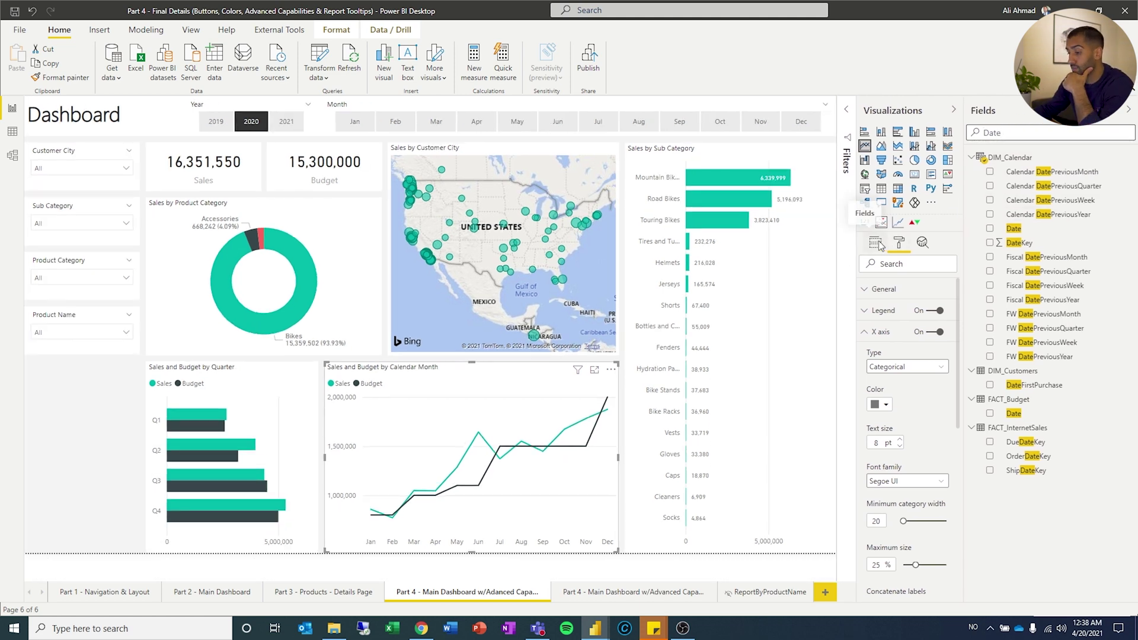
left_click(876, 243)
left_click_drag(1011, 229, 925, 290)
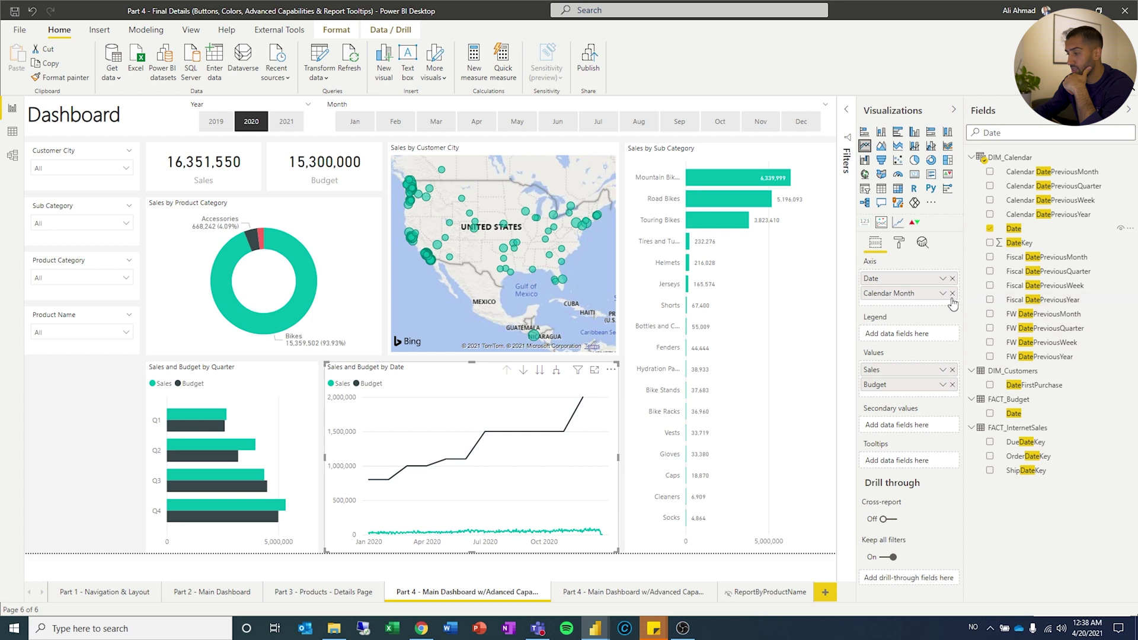
- Remove Calendar Month from the axis and Budget from the values, keeping only Sales
left_click(952, 294)
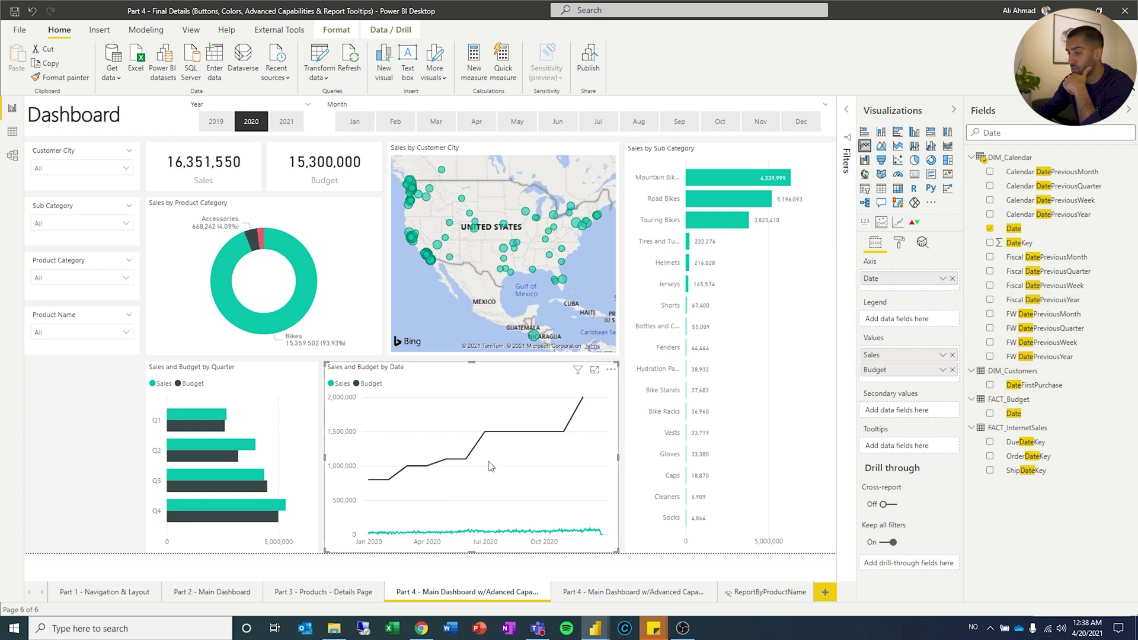
left_click(951, 356)
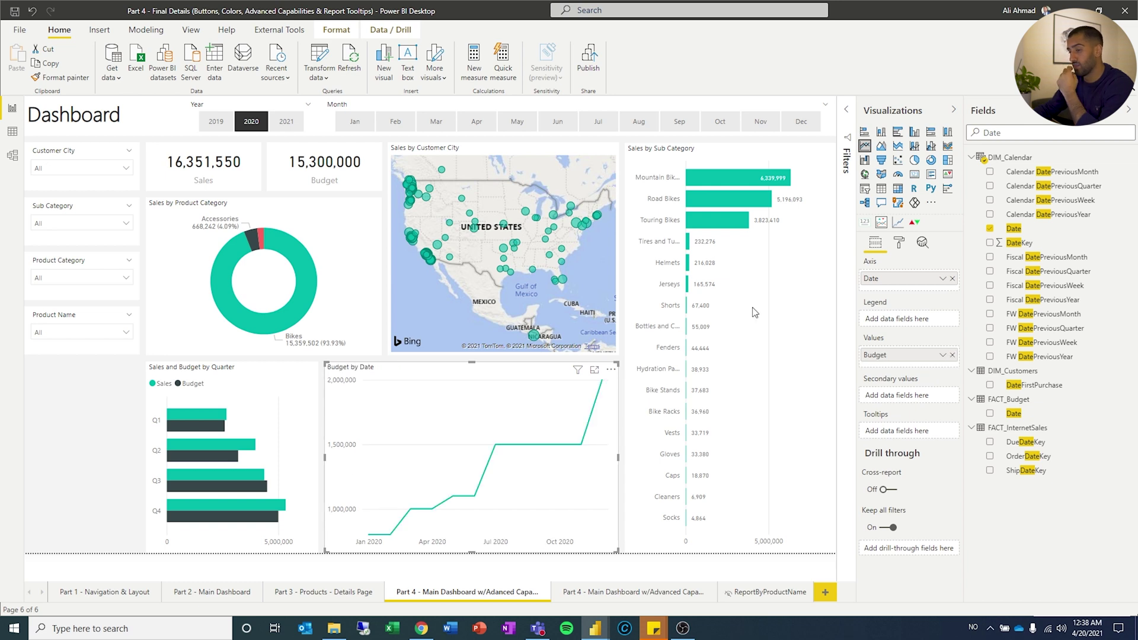
left_click(33, 12)
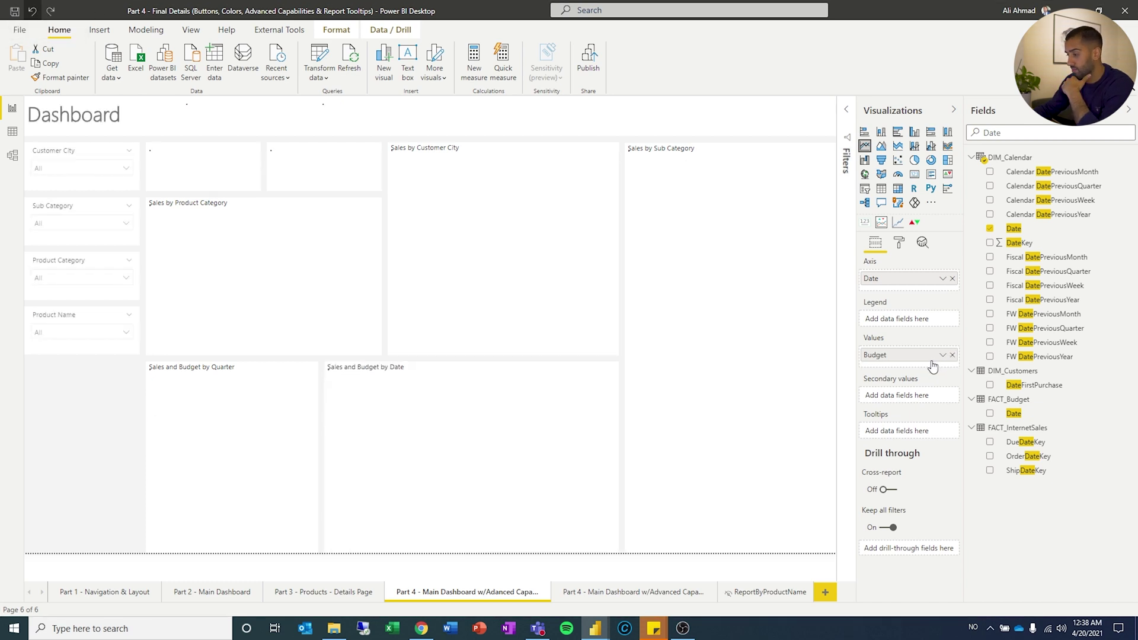
left_click(952, 371)
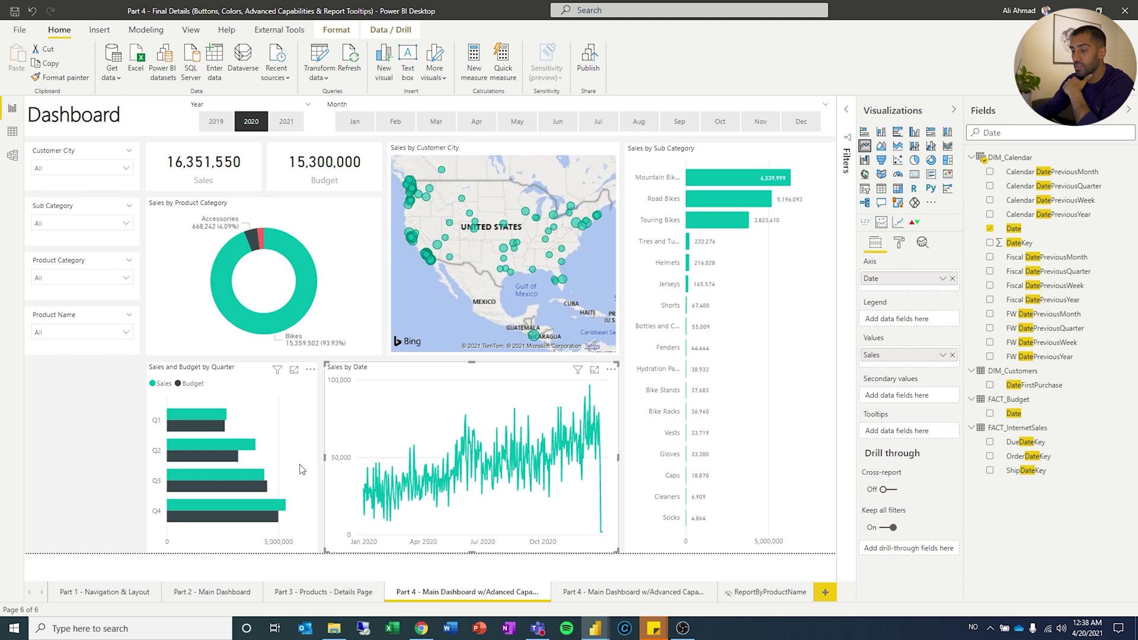
mouse_move(365, 486)
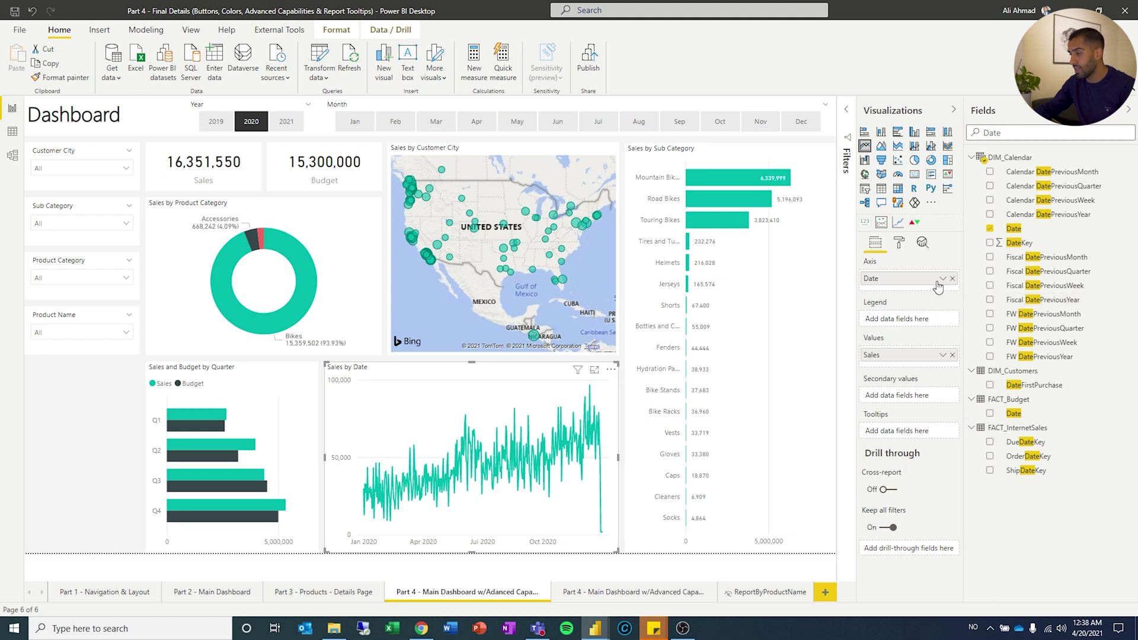
- Add a trend line to the Sales by Date chart from the Analytics pane
left_click(923, 245)
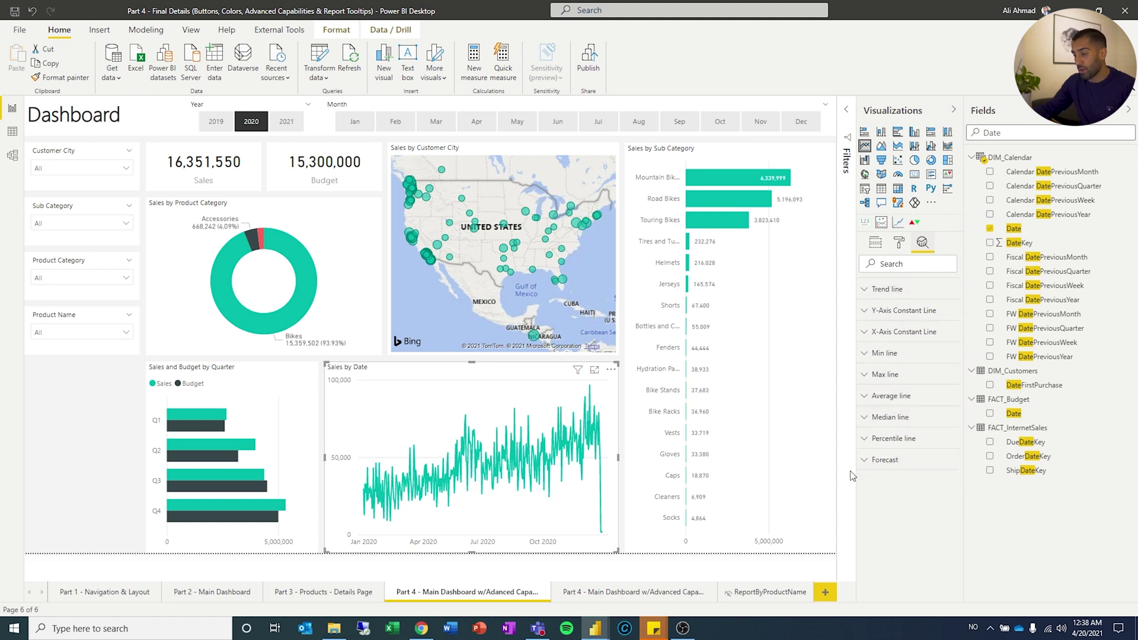
left_click(888, 296)
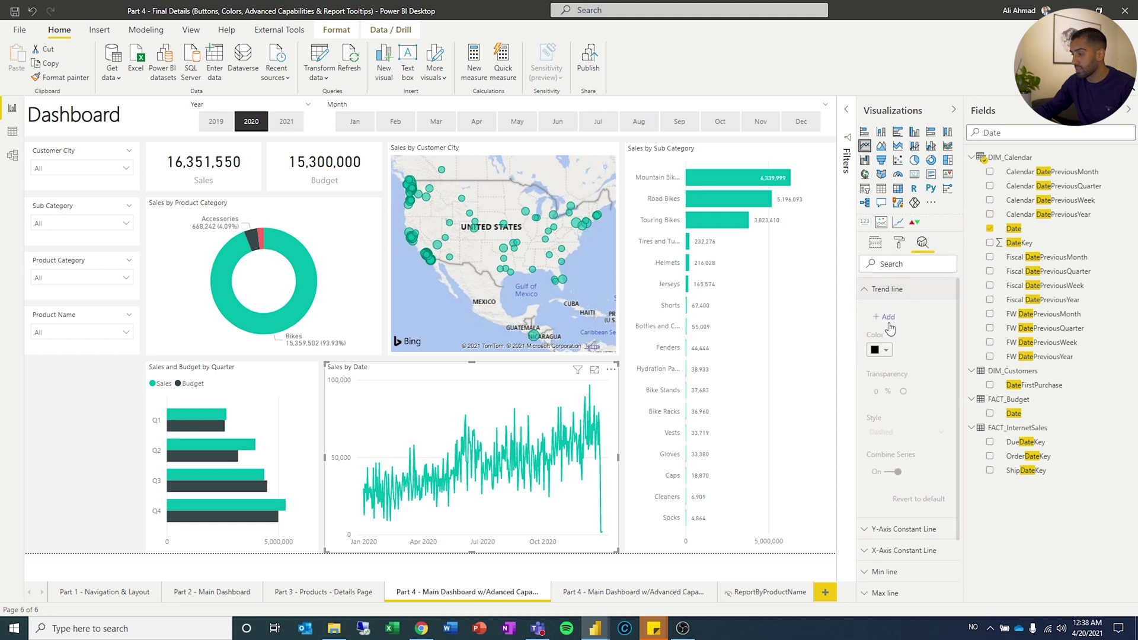
left_click(887, 317)
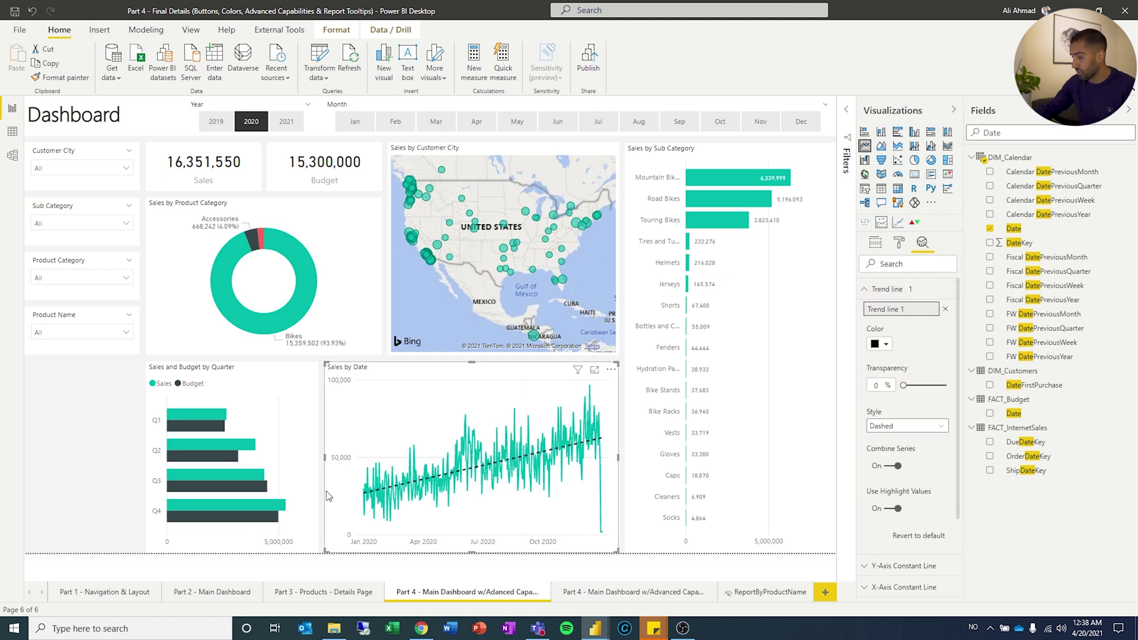
left_click(910, 310)
type("sale")
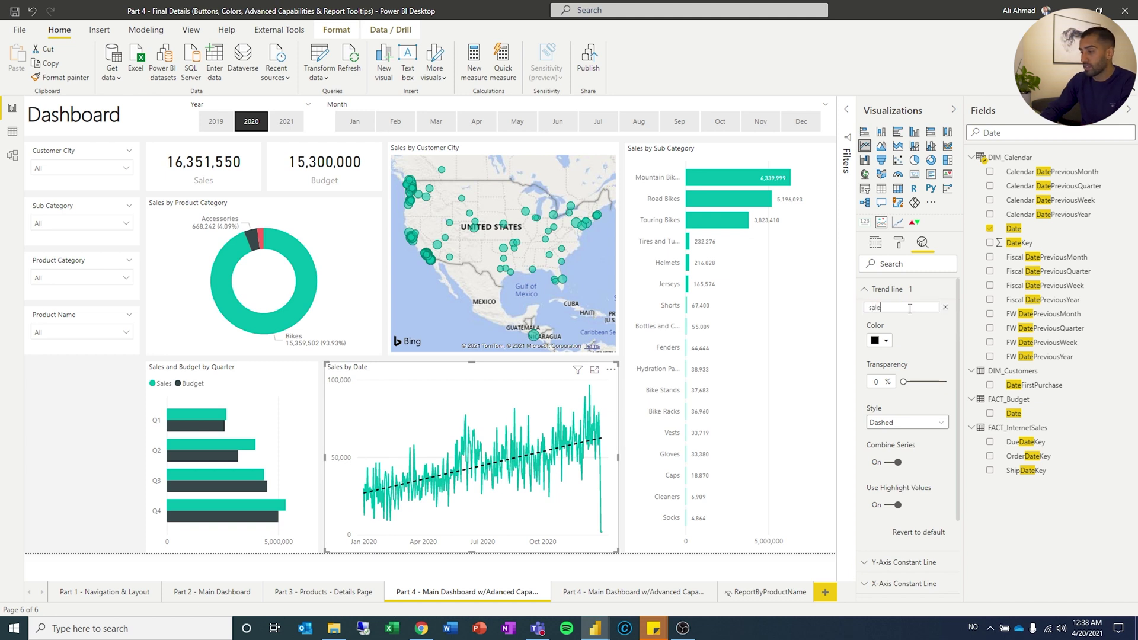
key("Escape")
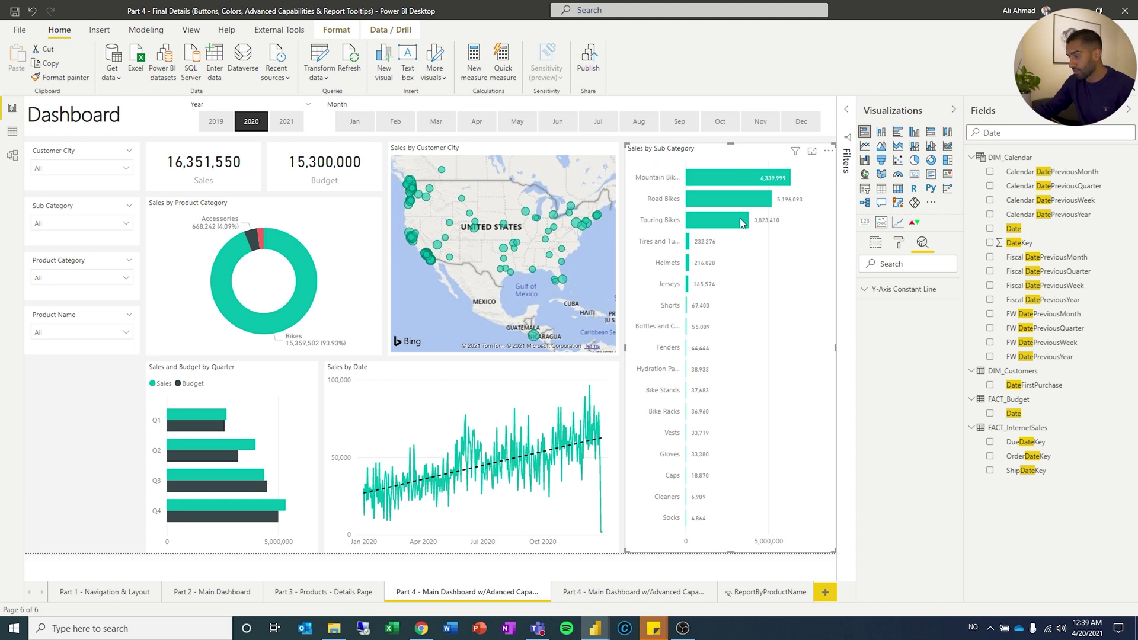
- Give the Sub Category bars a color scale with light pink as the minimum colour
left_click(899, 242)
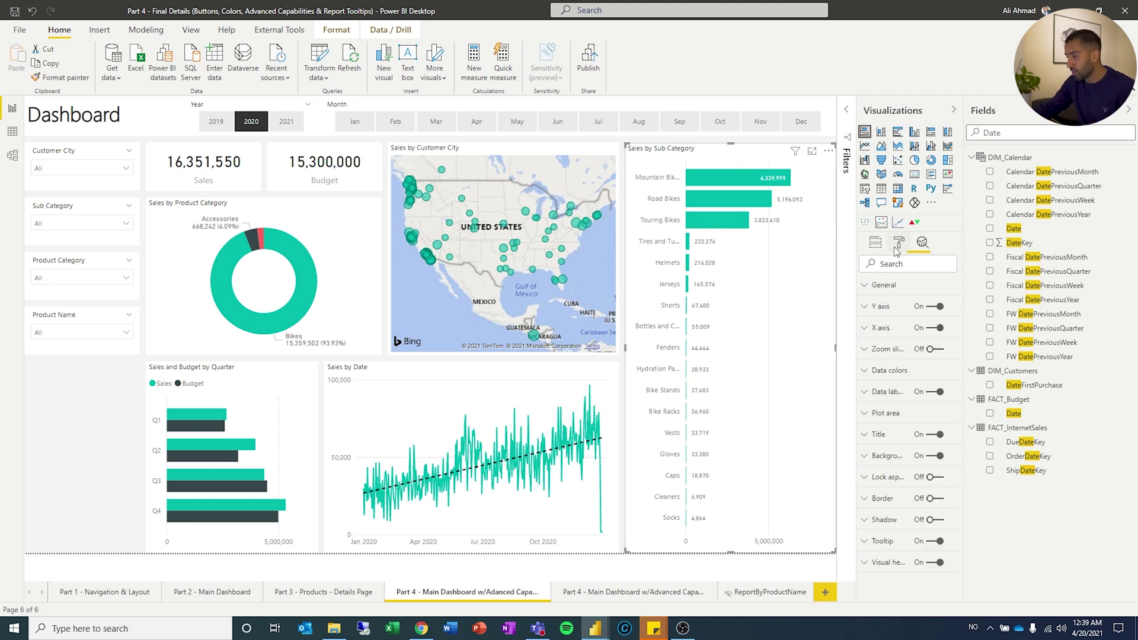
left_click(898, 376)
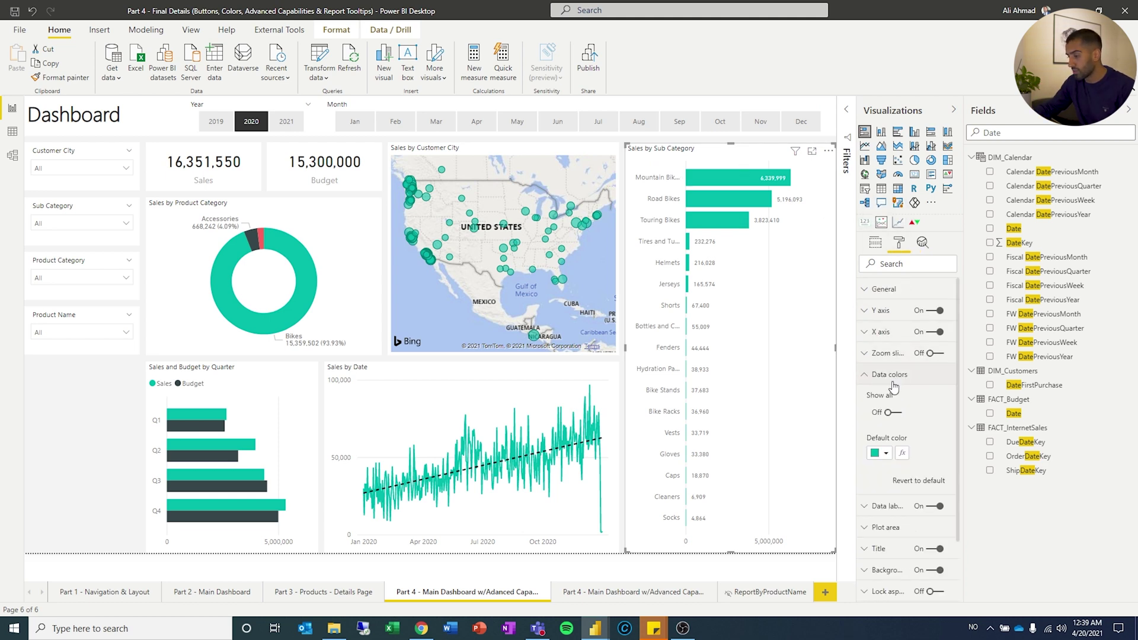
left_click(902, 454)
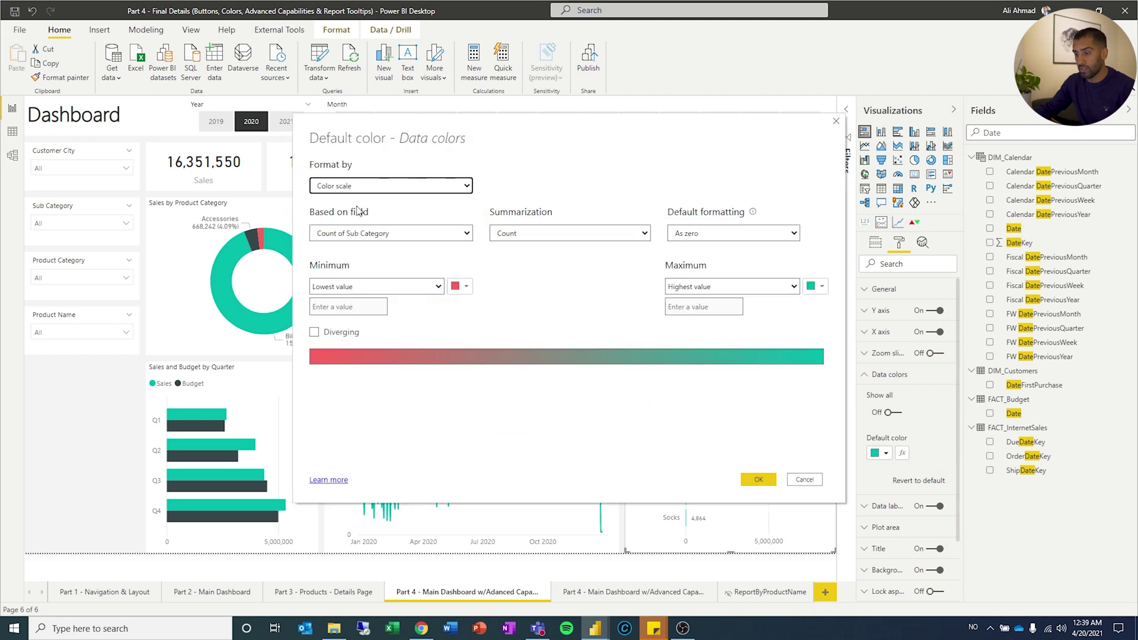
left_click(366, 187)
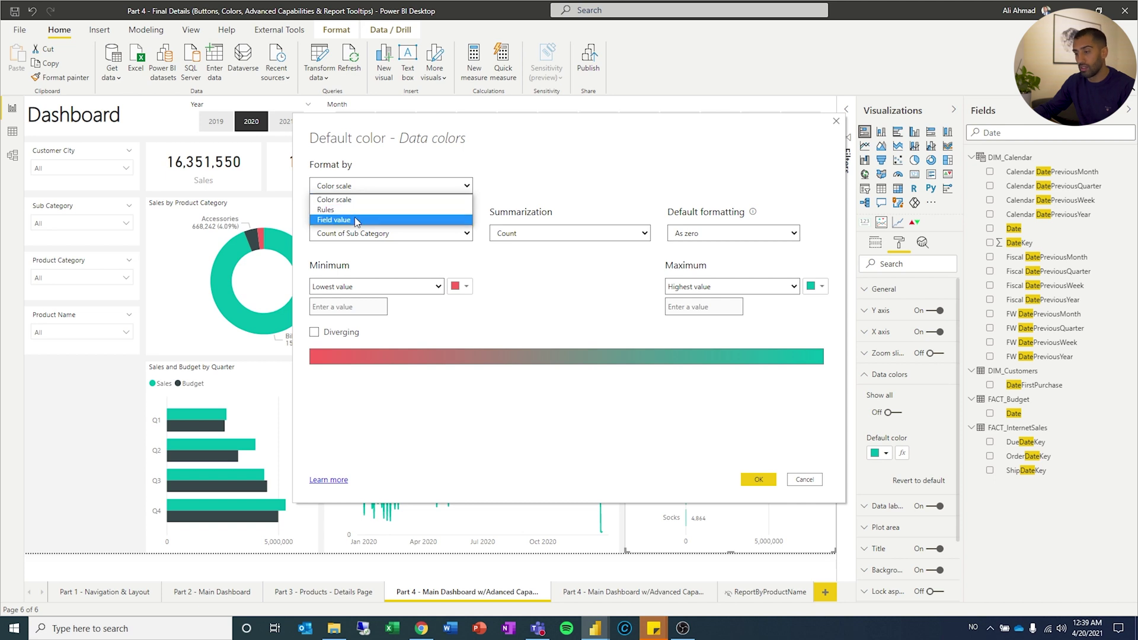
left_click(547, 145)
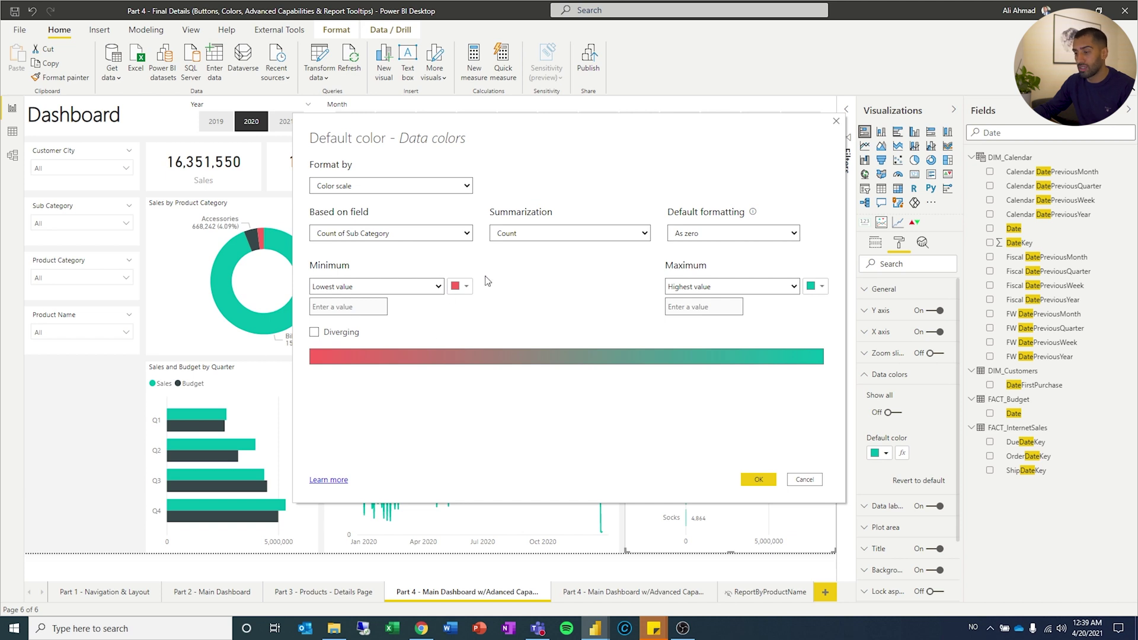
left_click(458, 289)
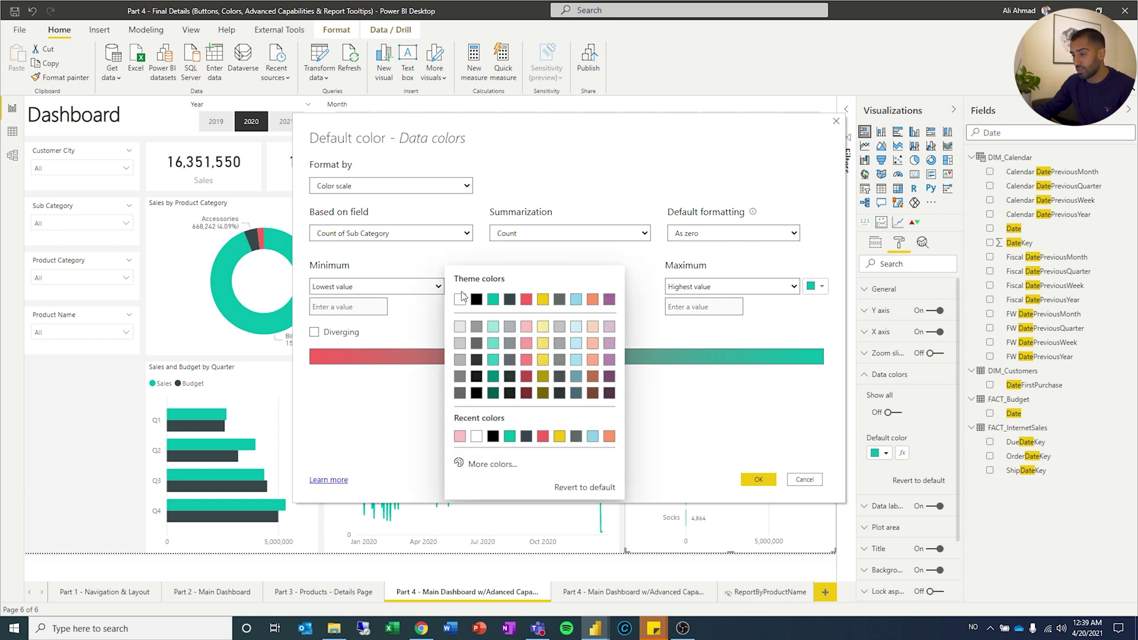
left_click(526, 344)
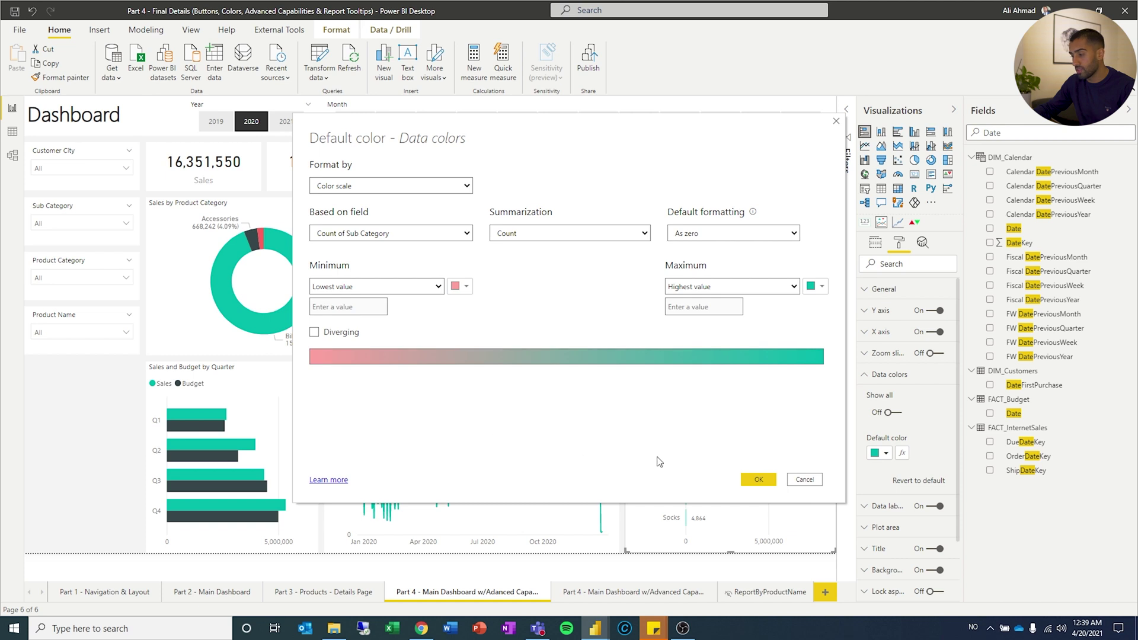
left_click(759, 481)
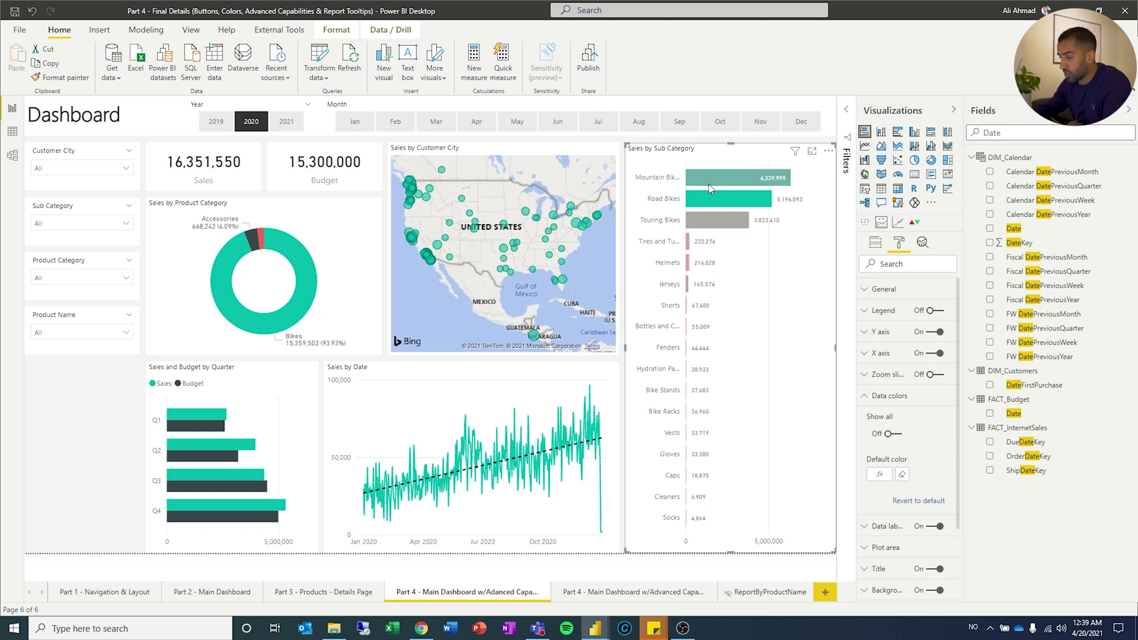
- Set the bar colour scale to be based on the Sales field
left_click(878, 246)
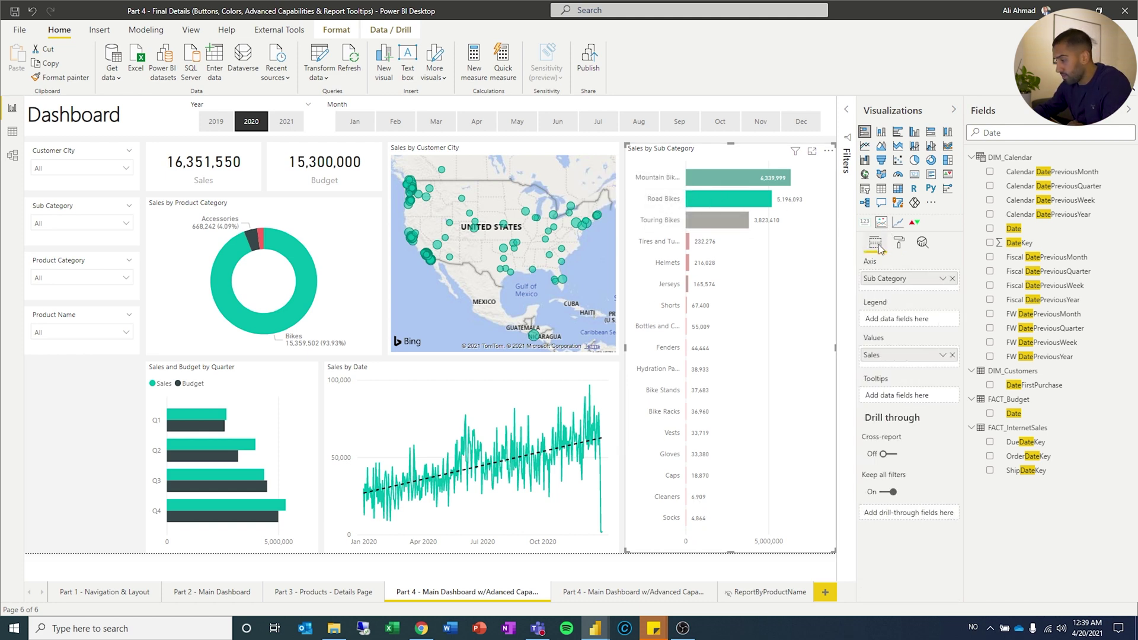
left_click(942, 355)
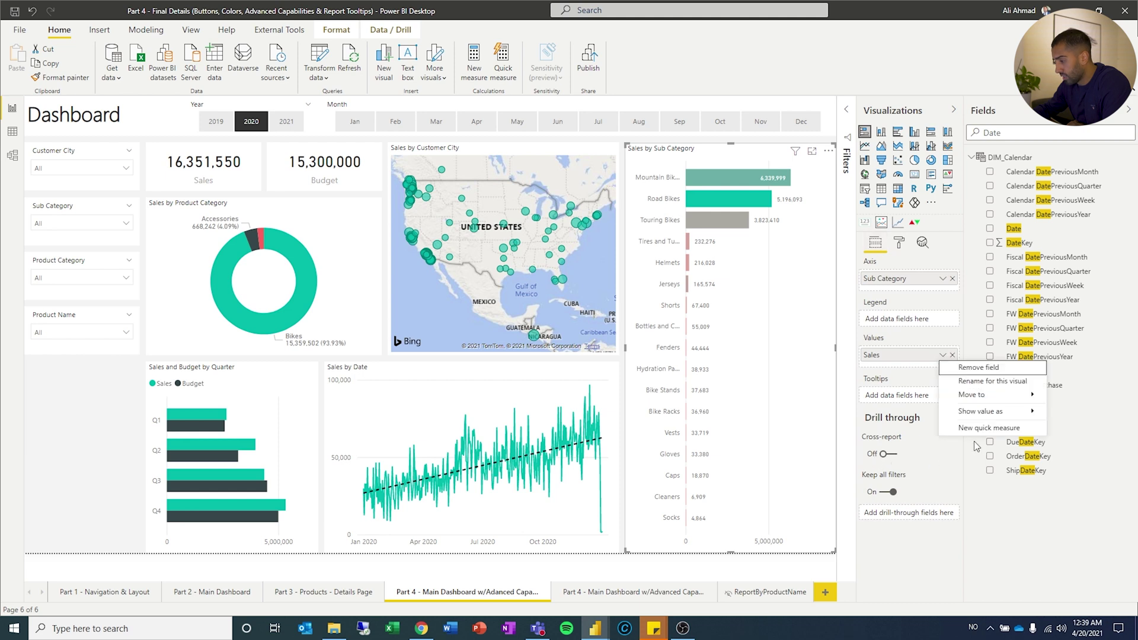
left_click(900, 244)
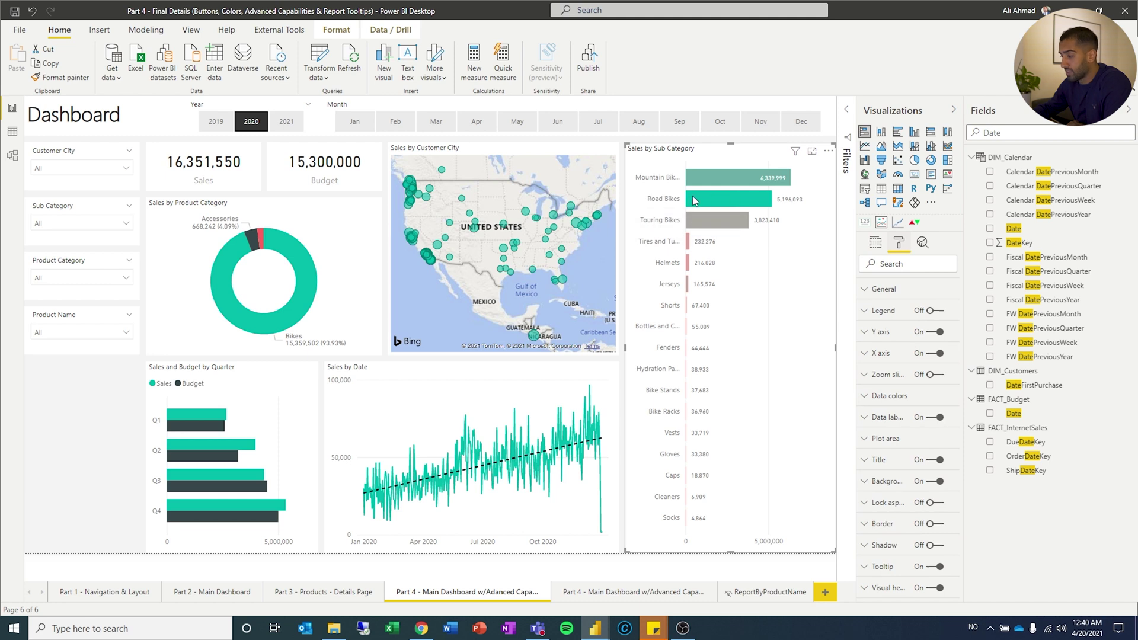
left_click(889, 395)
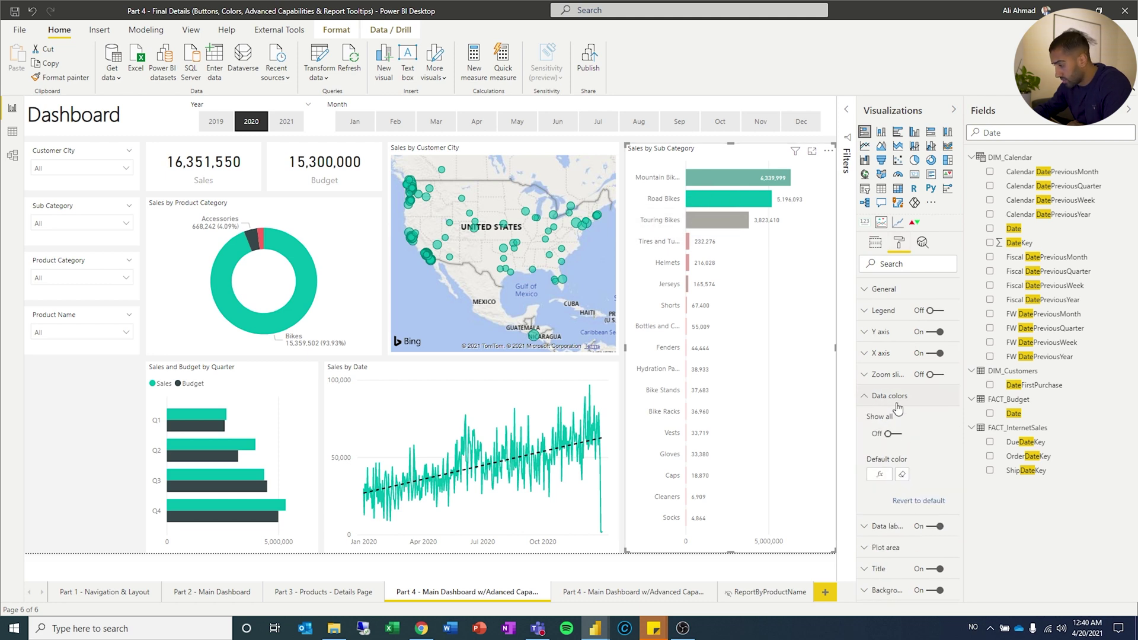
left_click(881, 476)
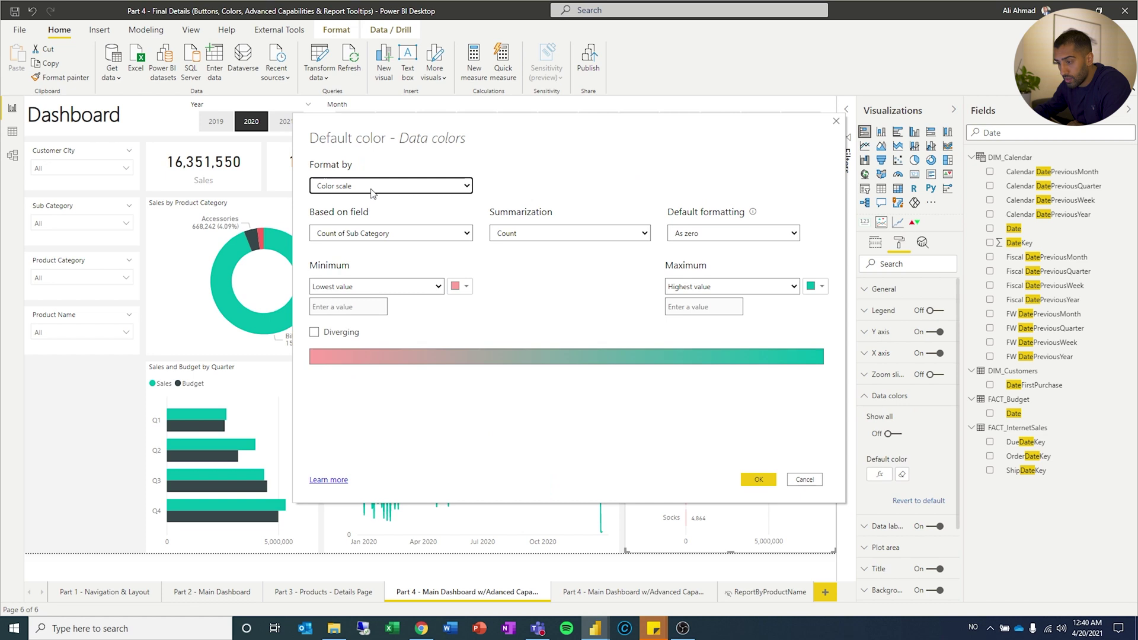
left_click(386, 235)
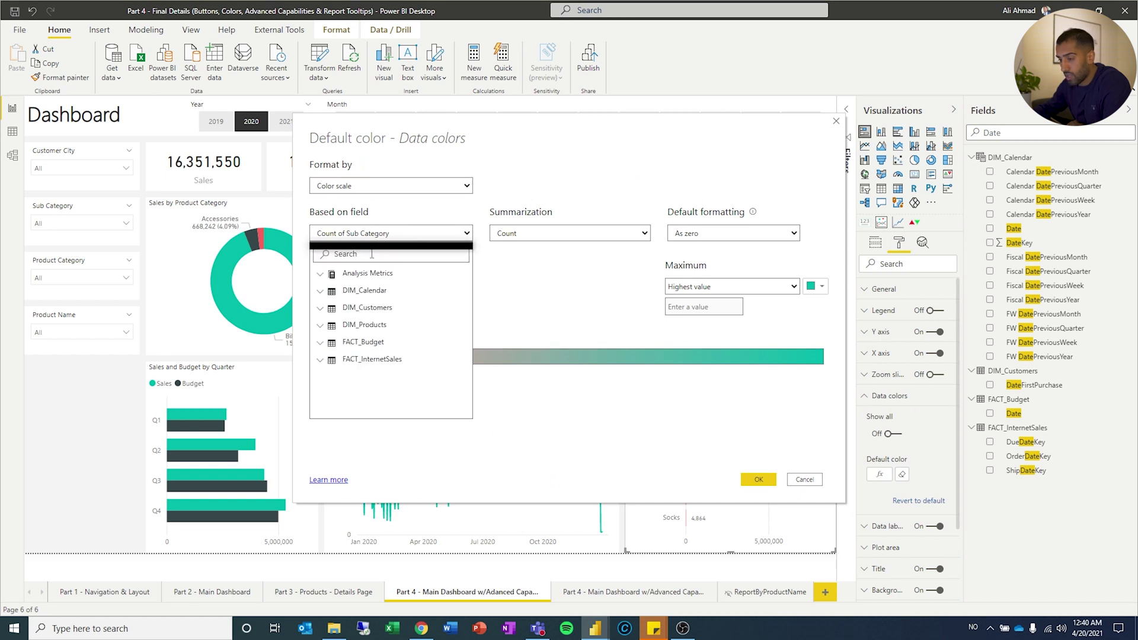
type("Sales")
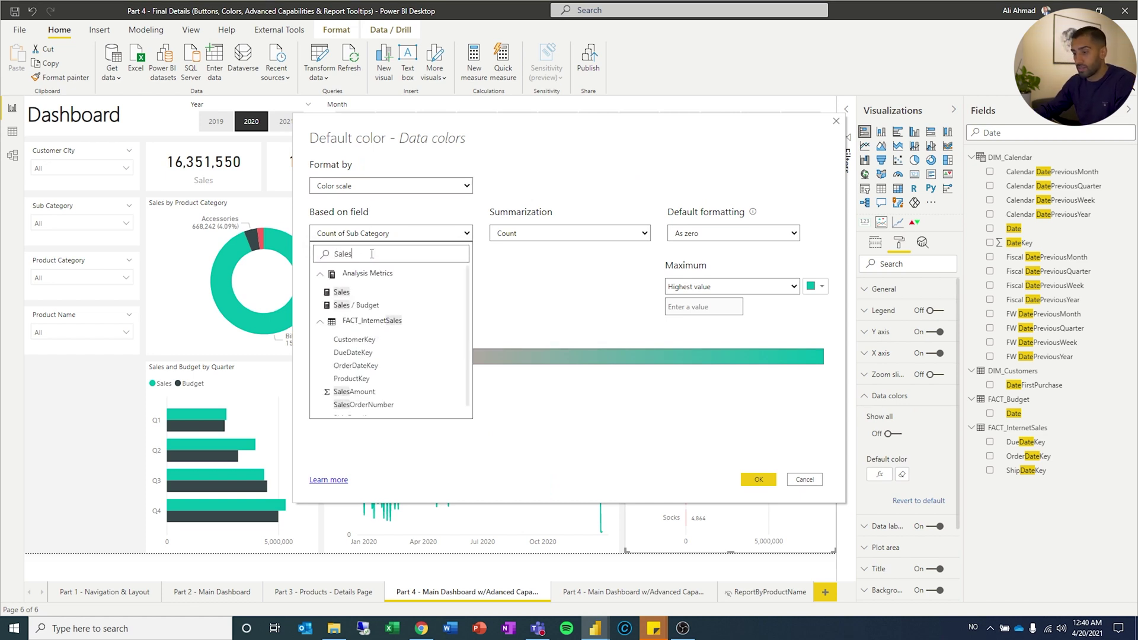
left_click(342, 292)
left_click(758, 478)
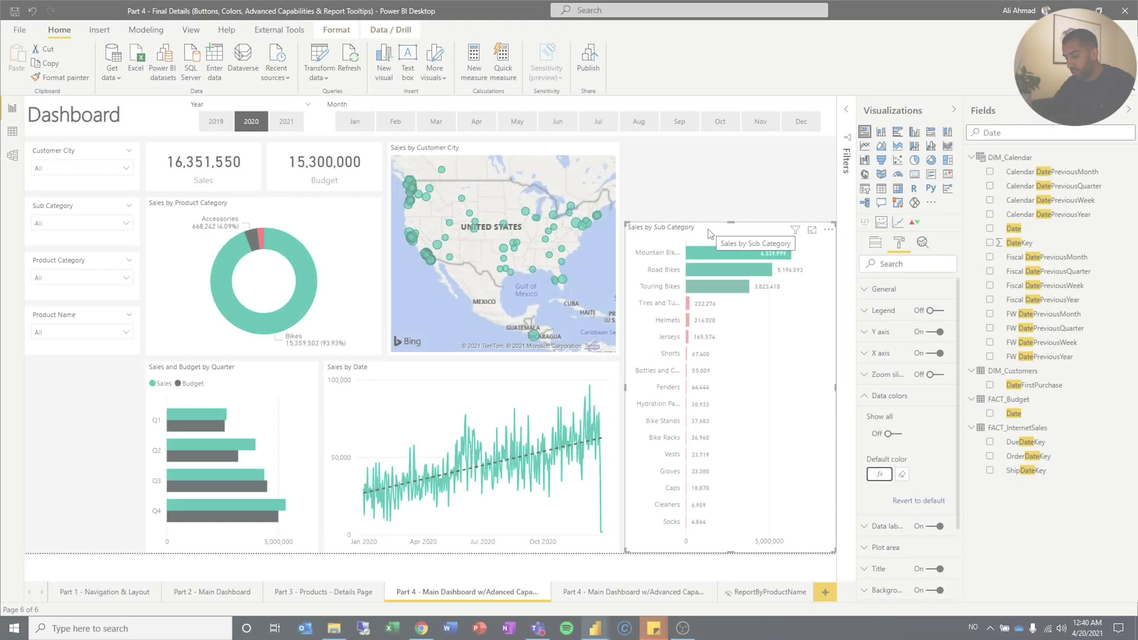
- Put Product Name on the bar chart's axis in place of Sub Category
left_click(707, 207)
left_click(709, 226)
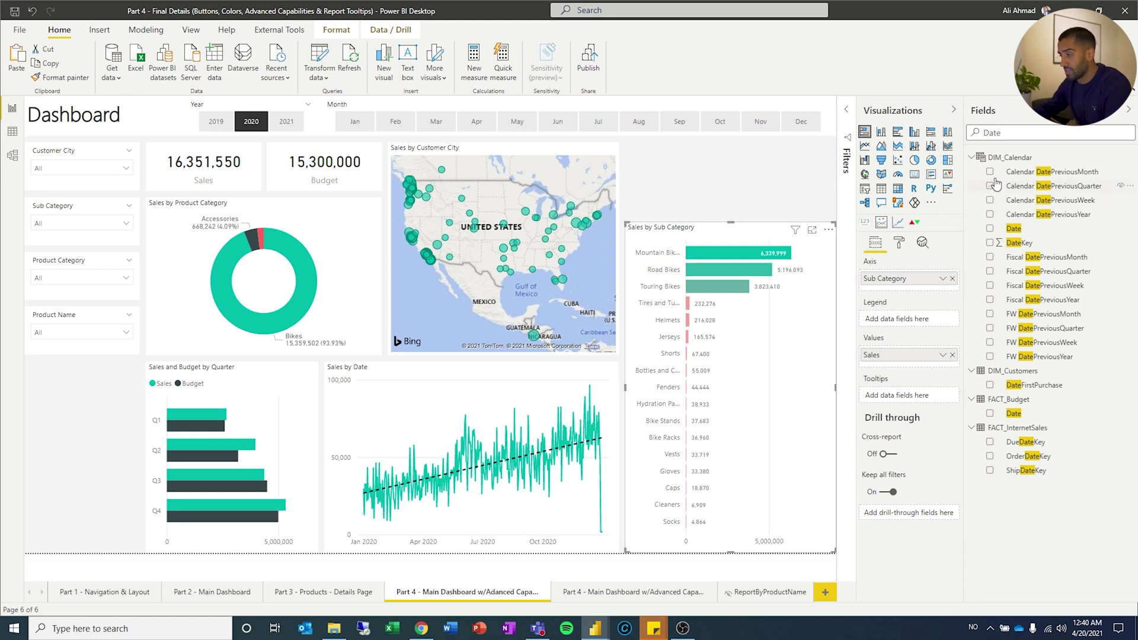
double_click(1041, 128)
type("Product")
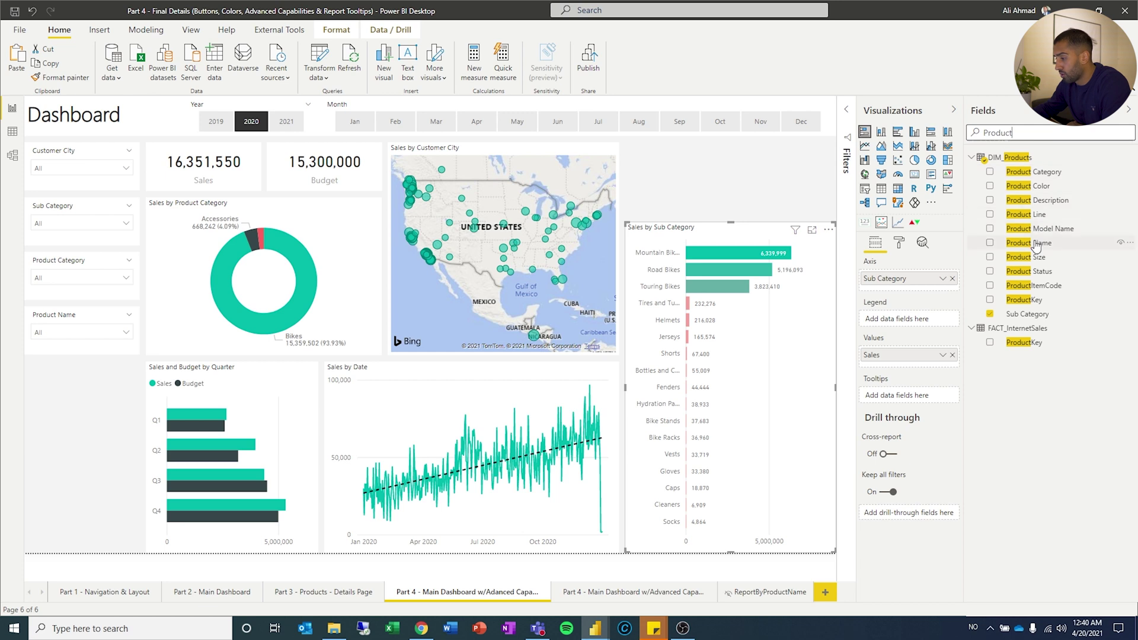
left_click_drag(1031, 243, 925, 279)
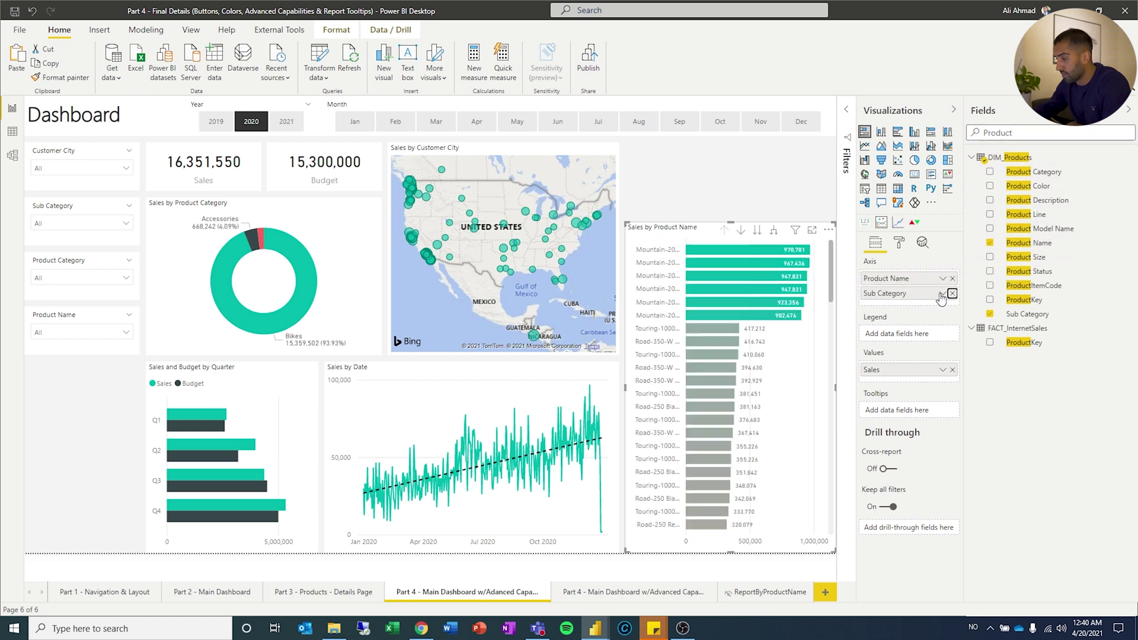
left_click(952, 293)
left_click(731, 176)
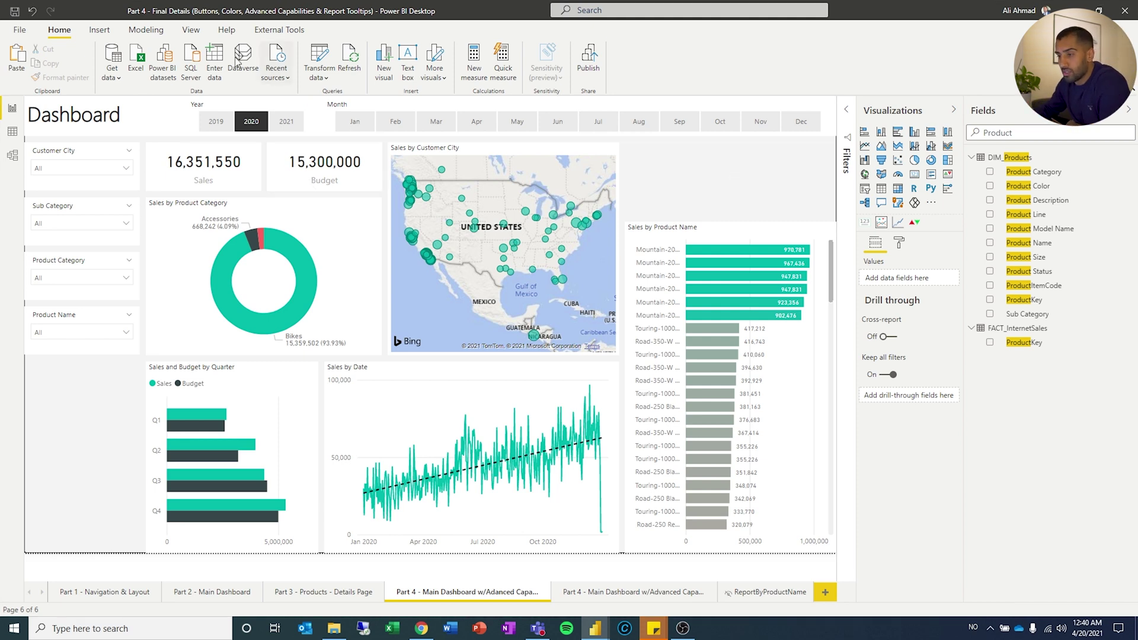
left_click(99, 29)
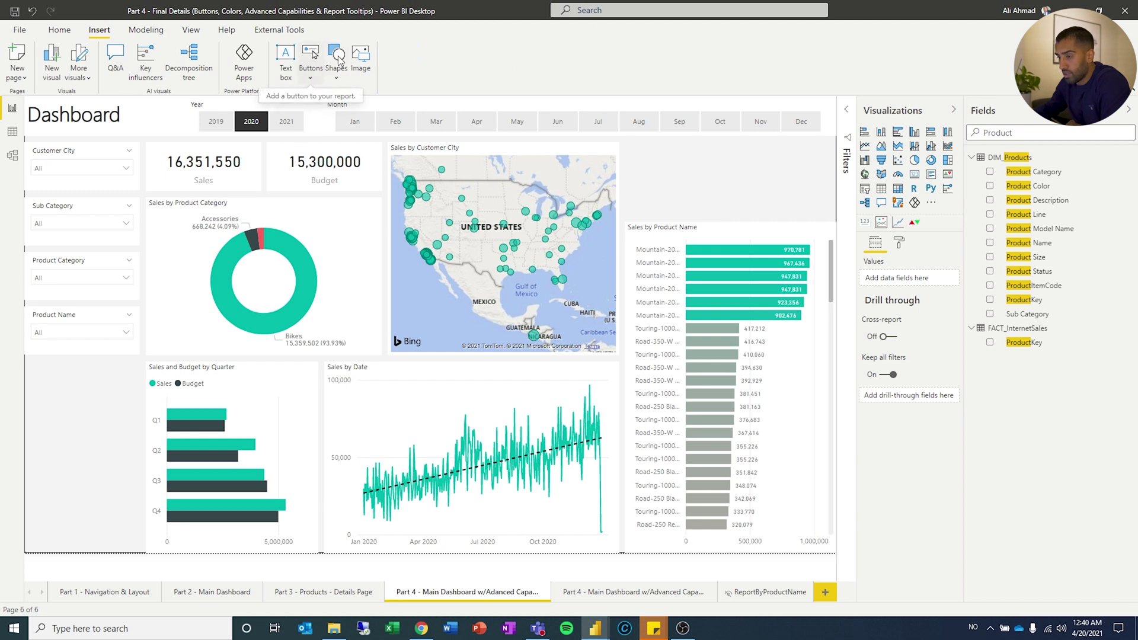
- Insert a blank button labelled Product above the Sales by Product Name chart, sized to fit
left_click(311, 60)
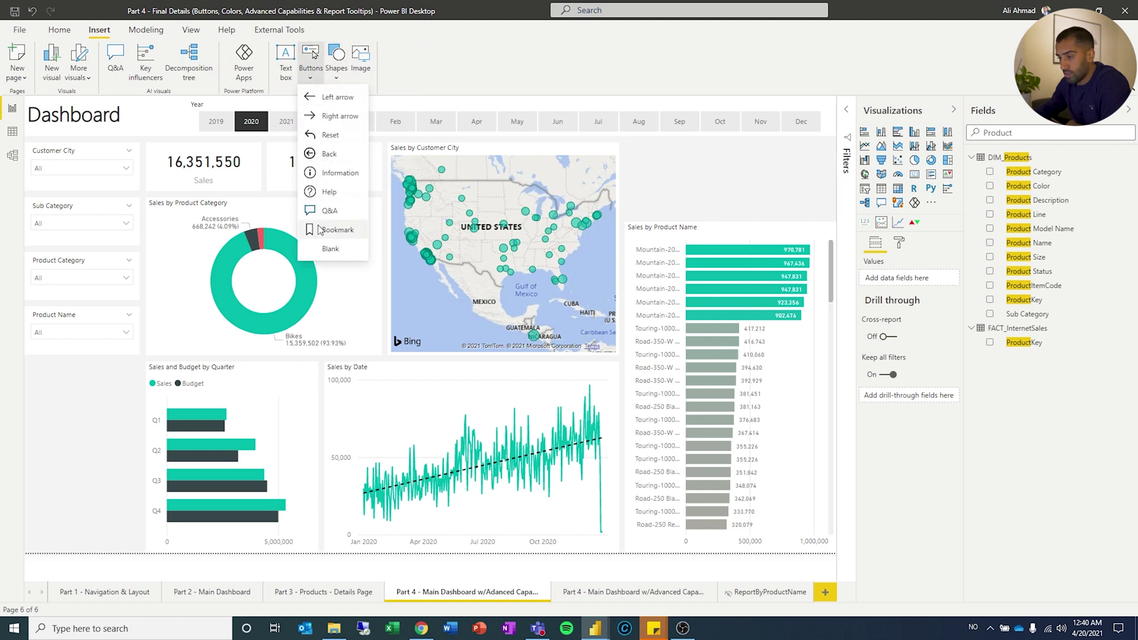
left_click(330, 248)
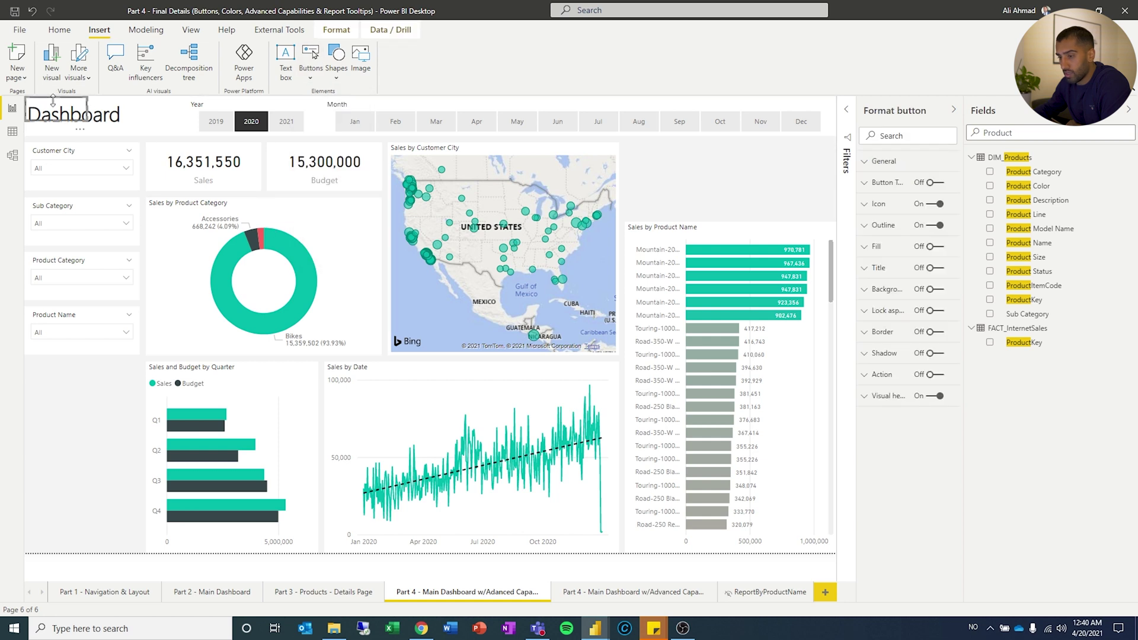
left_click_drag(42, 105, 645, 150)
left_click(935, 182)
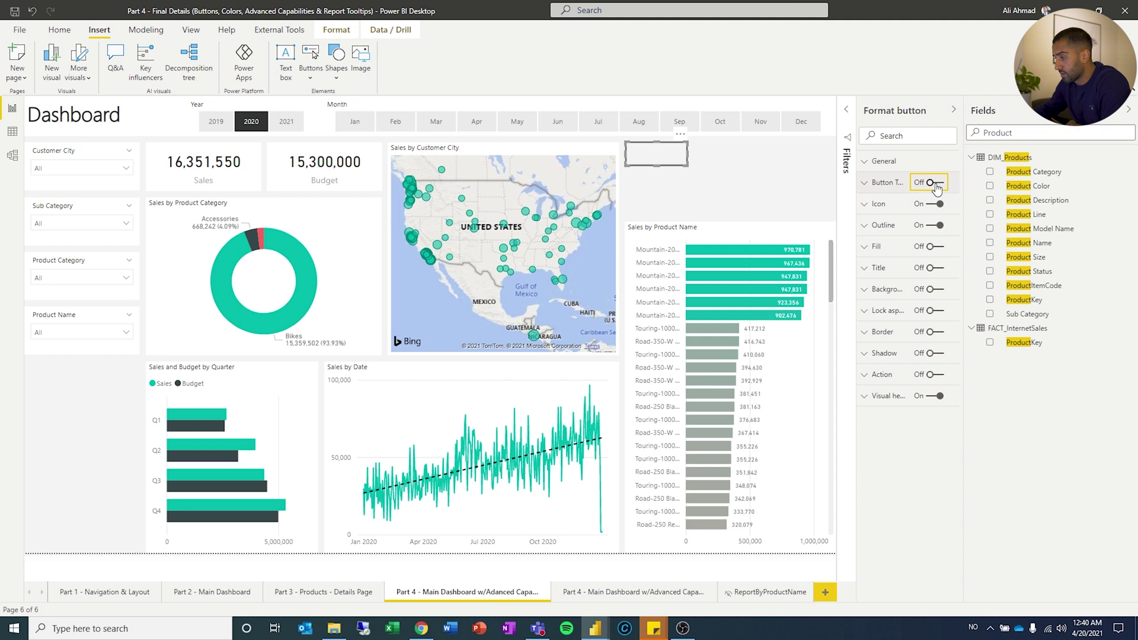
left_click(885, 183)
left_click(905, 207)
left_click(903, 211)
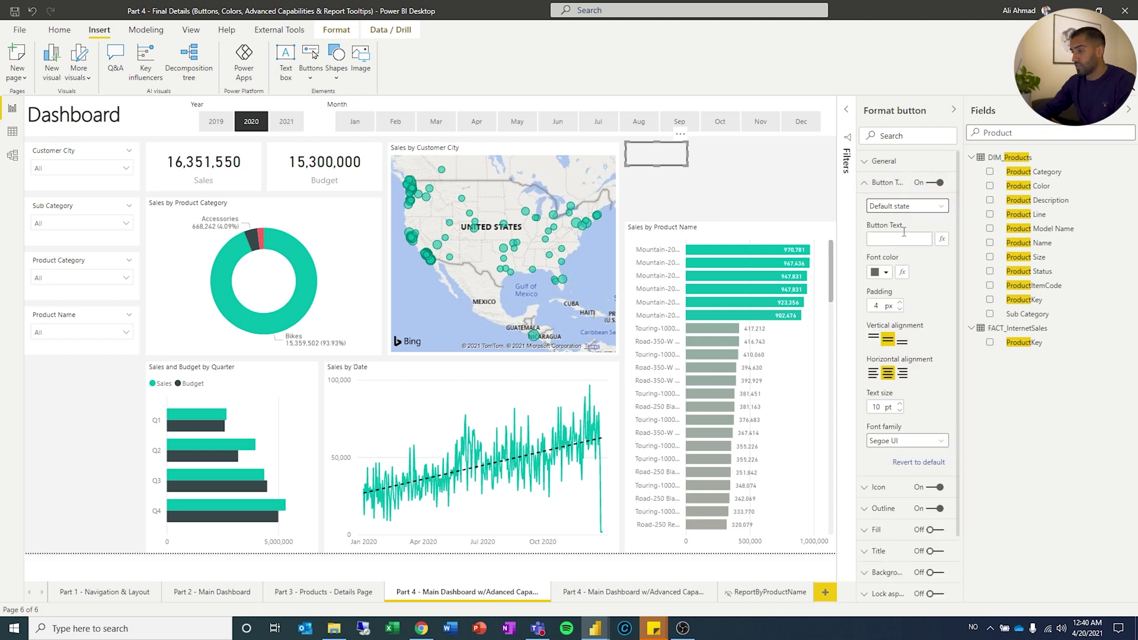
left_click(901, 239)
type("Product")
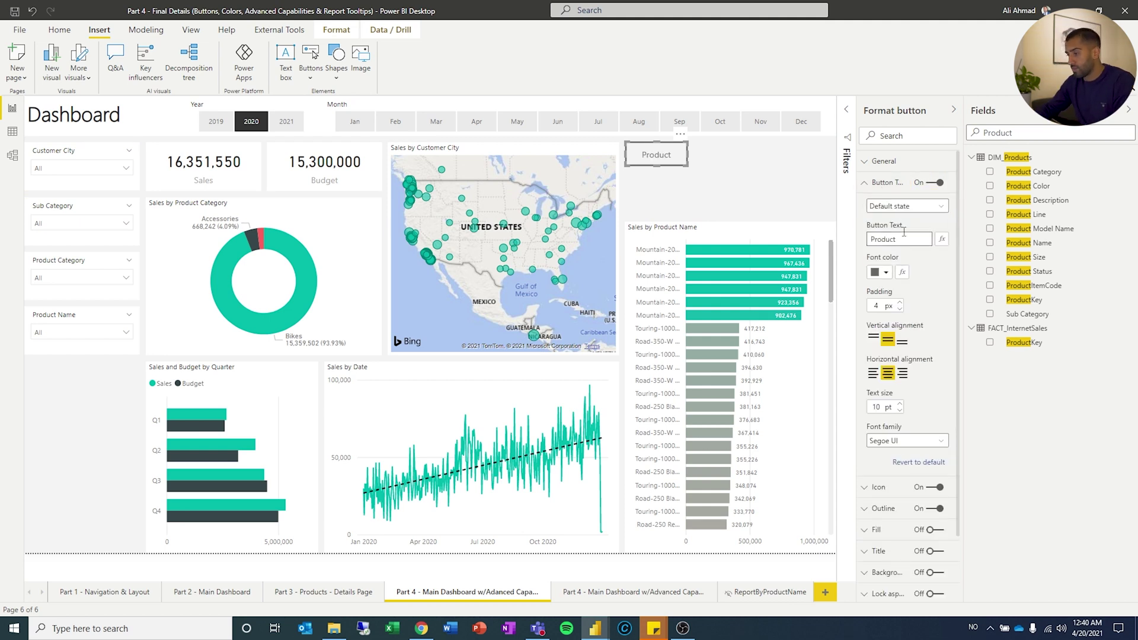
left_click_drag(655, 165, 667, 221)
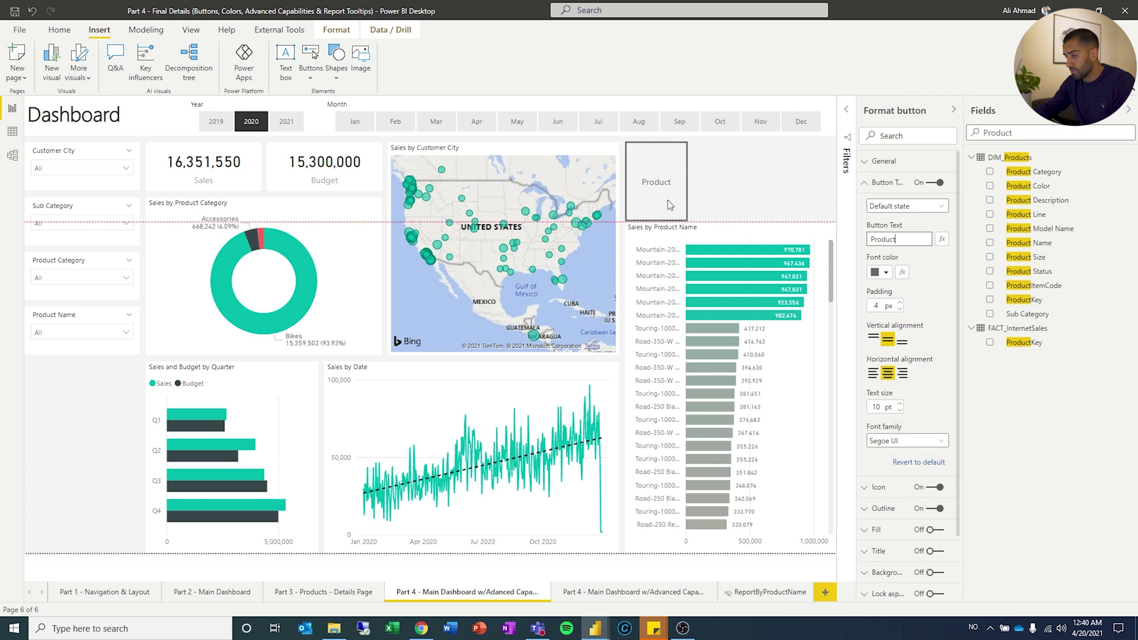
left_click_drag(687, 181, 731, 179)
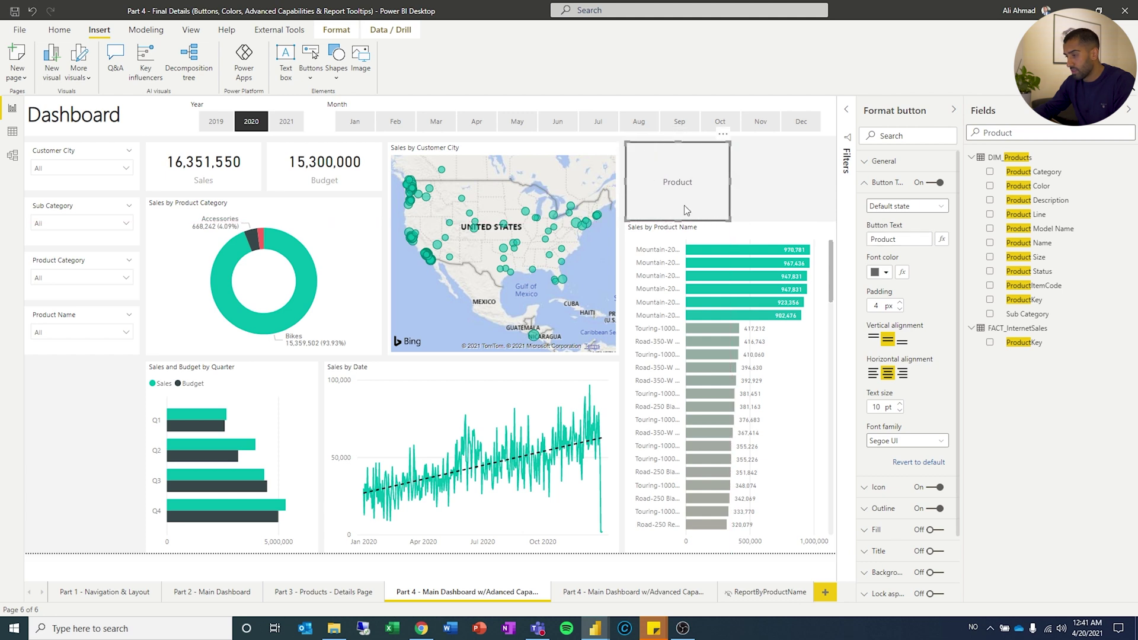
left_click_drag(681, 220, 680, 185)
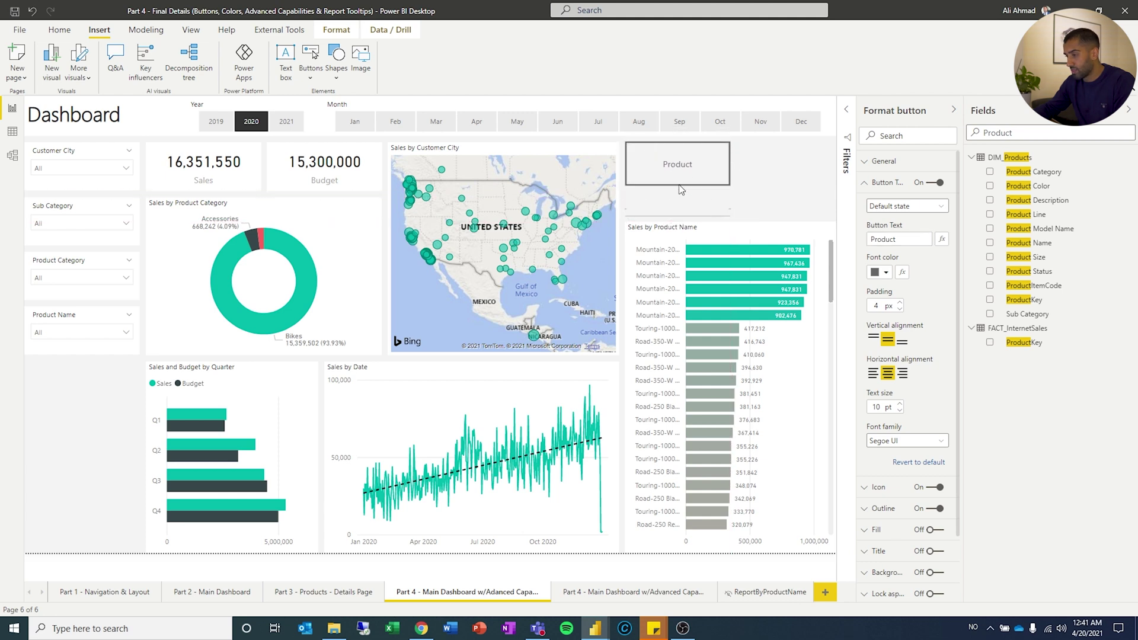
- Resize the Sales by Product Name chart to sit directly beneath the Product button
left_click(739, 232)
left_click_drag(741, 223, 746, 191)
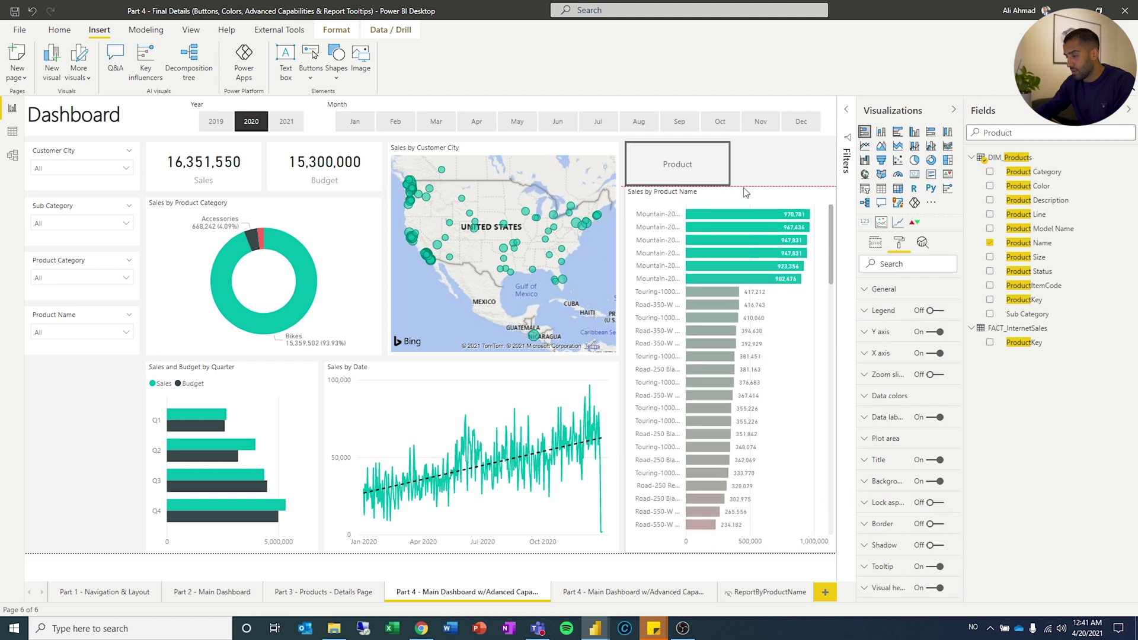
left_click_drag(731, 551, 733, 541)
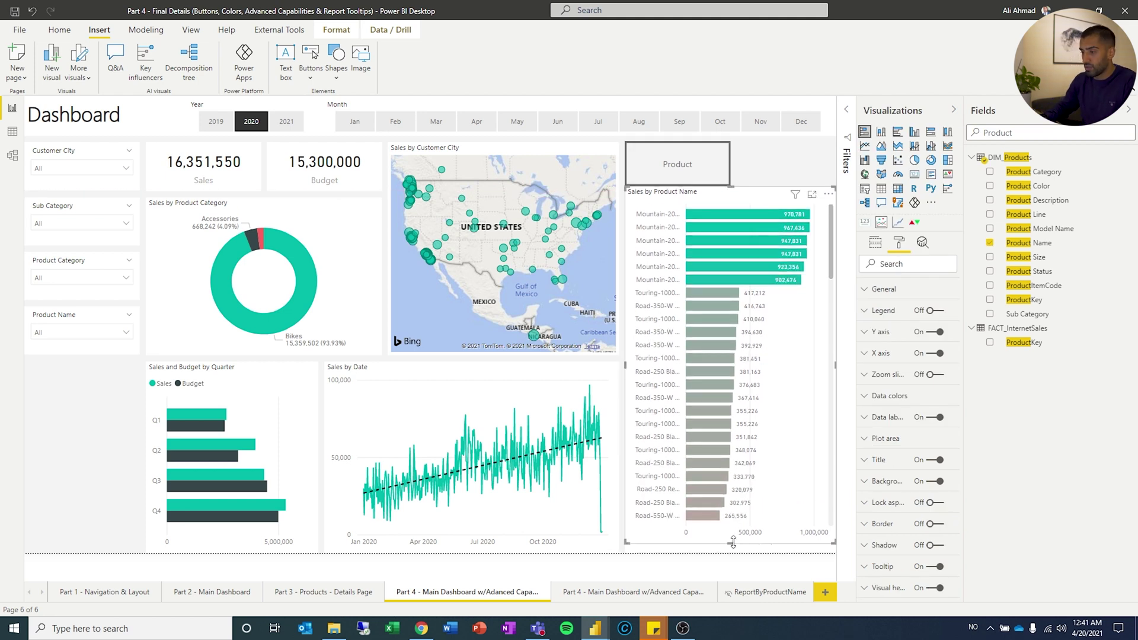
key("ctrl+z")
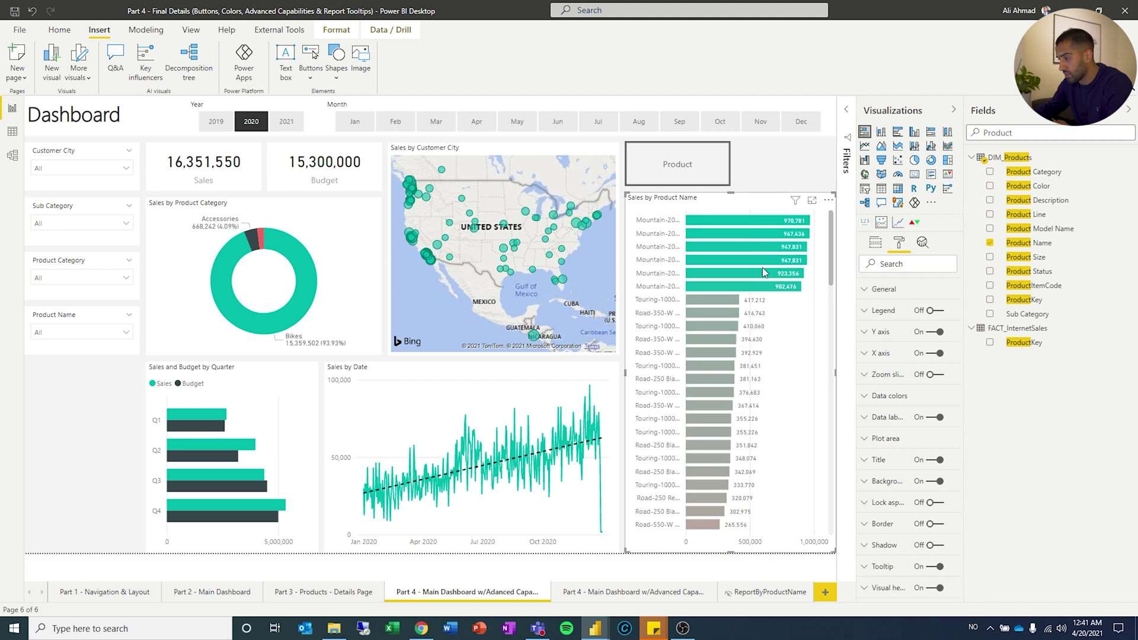
left_click_drag(728, 212, 748, 201)
left_click(729, 234)
left_click(767, 184)
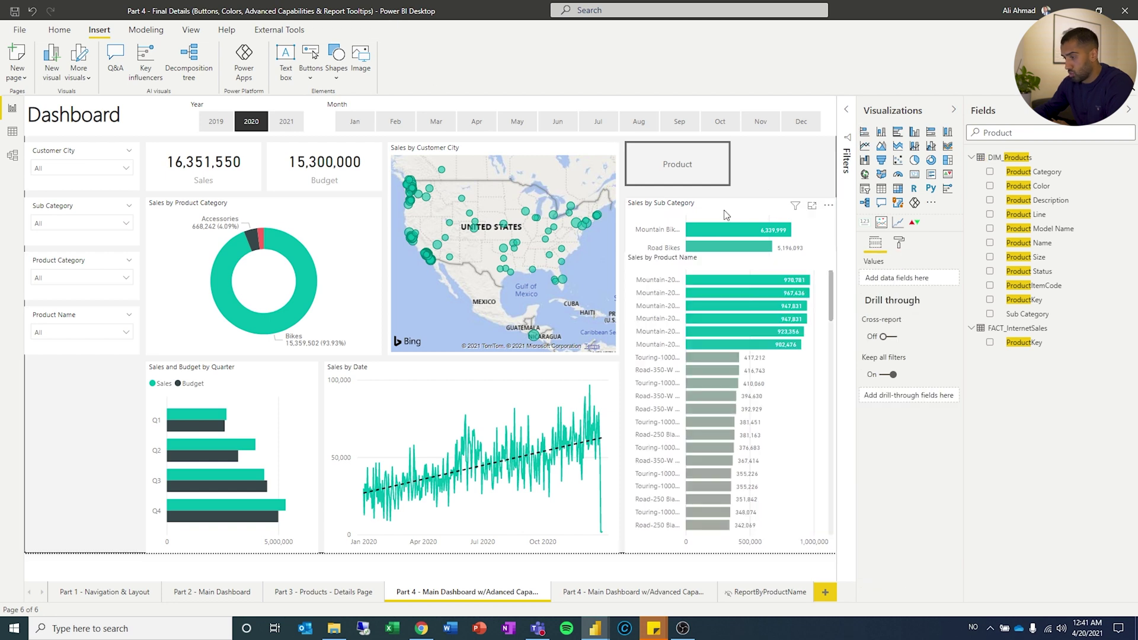
left_click(735, 255)
left_click_drag(735, 255, 747, 198)
left_click_drag(691, 170, 788, 169)
- Copy the Product button and align the copy beside it, stretched to the page's right edge
left_click(667, 173)
key("ctrl+c")
key("ctrl+v")
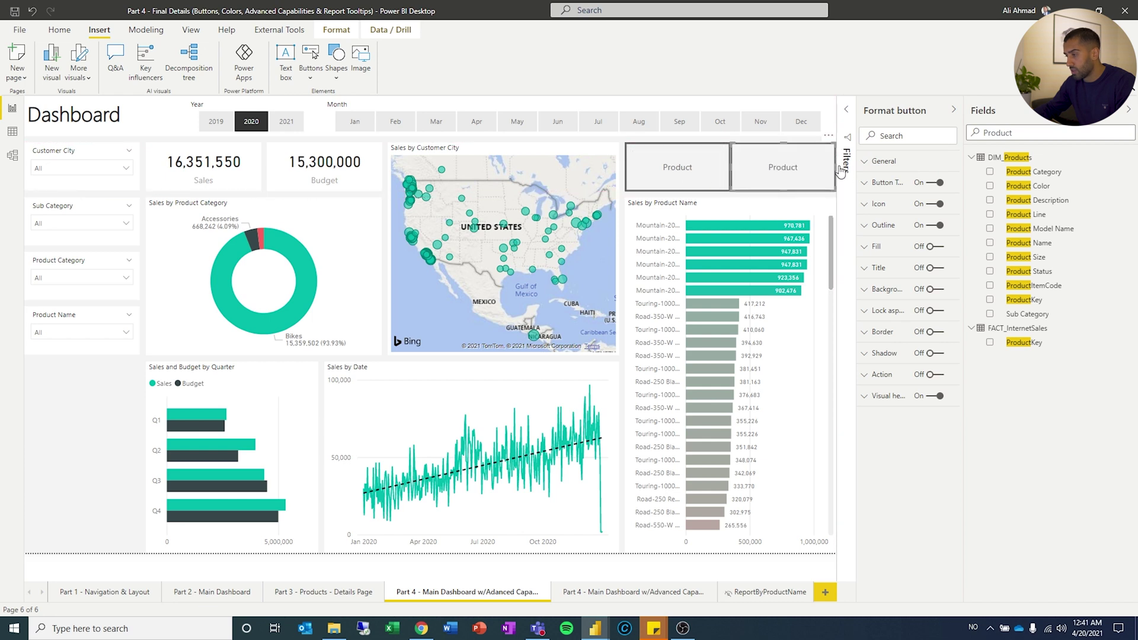
left_click_drag(835, 166, 818, 167)
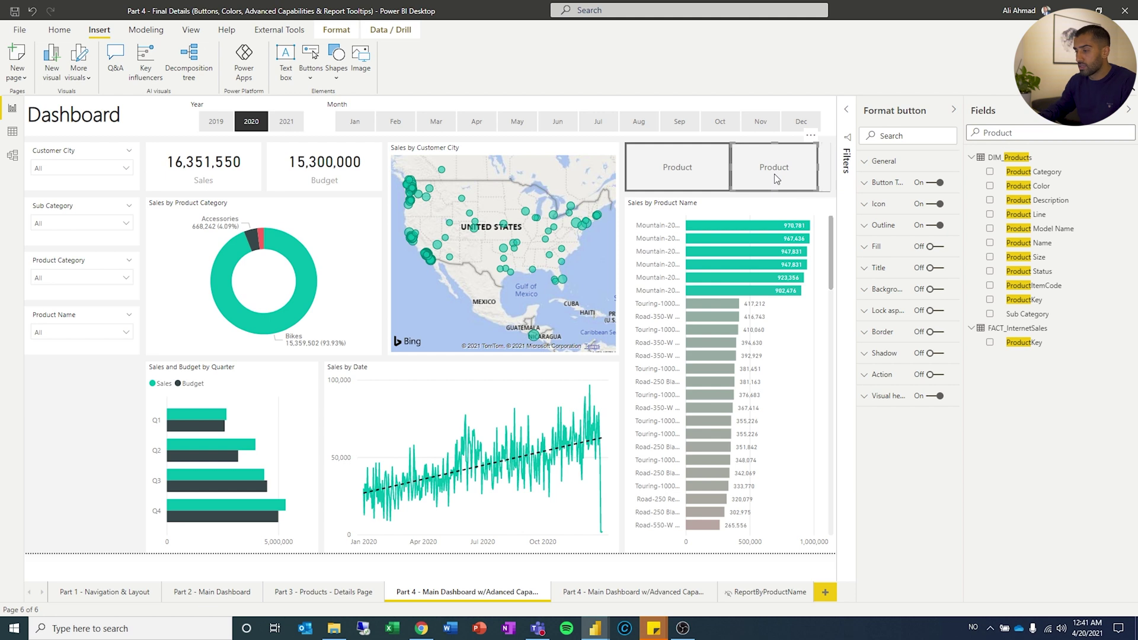
key("Right")
key("Right")
key("Right")
key("Right")
key("Right")
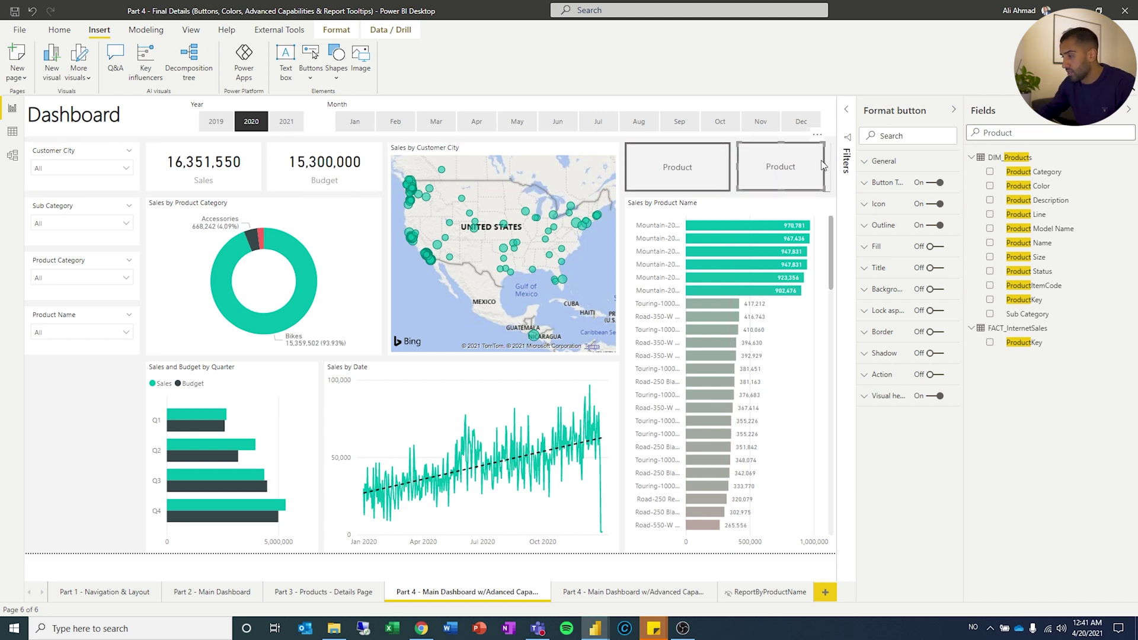
left_click_drag(824, 169, 851, 173)
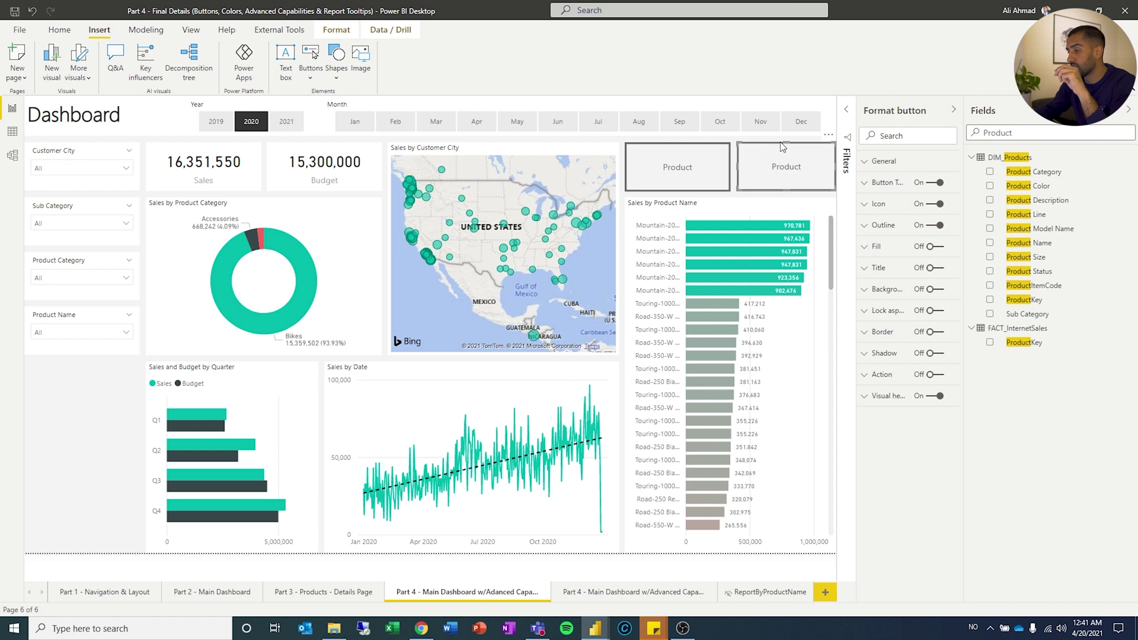
left_click_drag(787, 146, 792, 146)
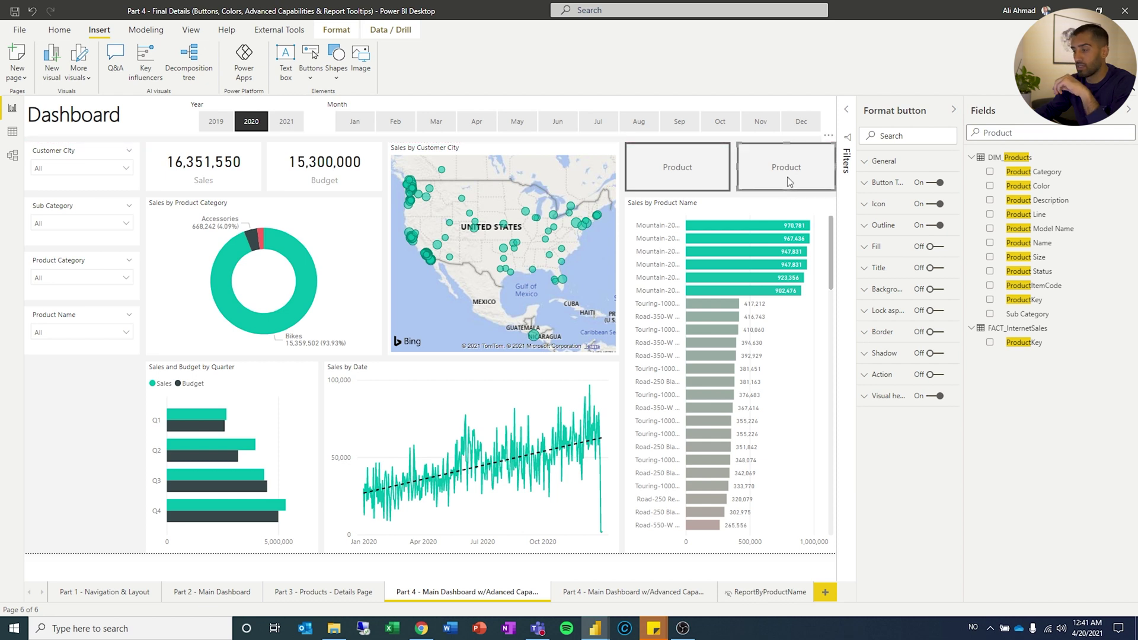
left_click_drag(798, 191, 798, 191)
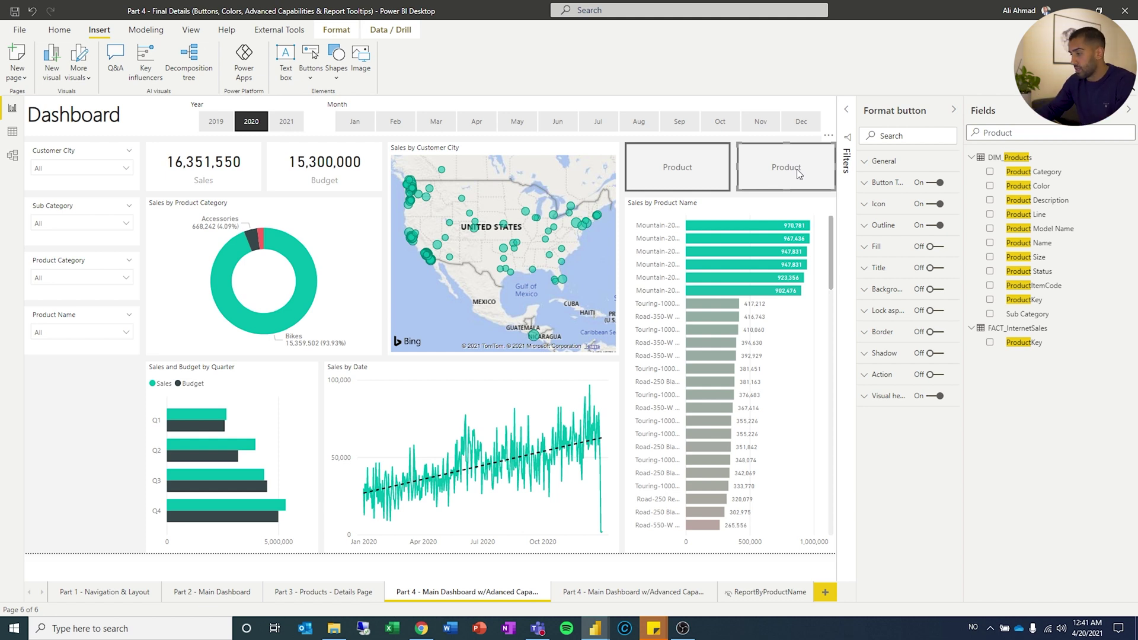
- Relabel the second button 'Sub Category' with white font colour
left_click(864, 183)
double_click(903, 242)
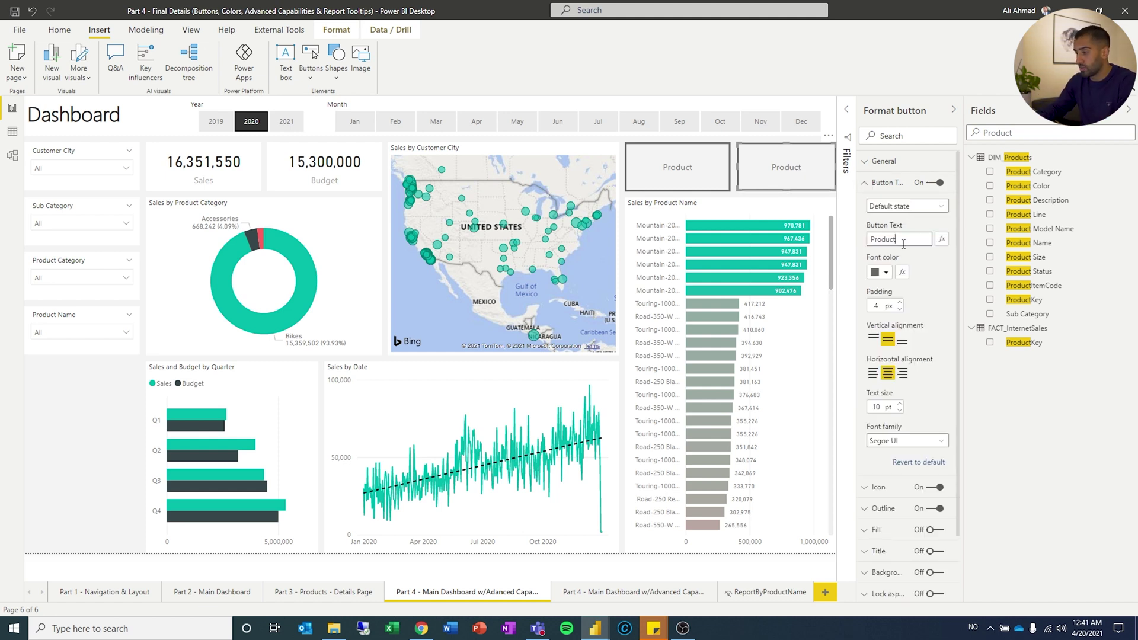
type("Sub Category")
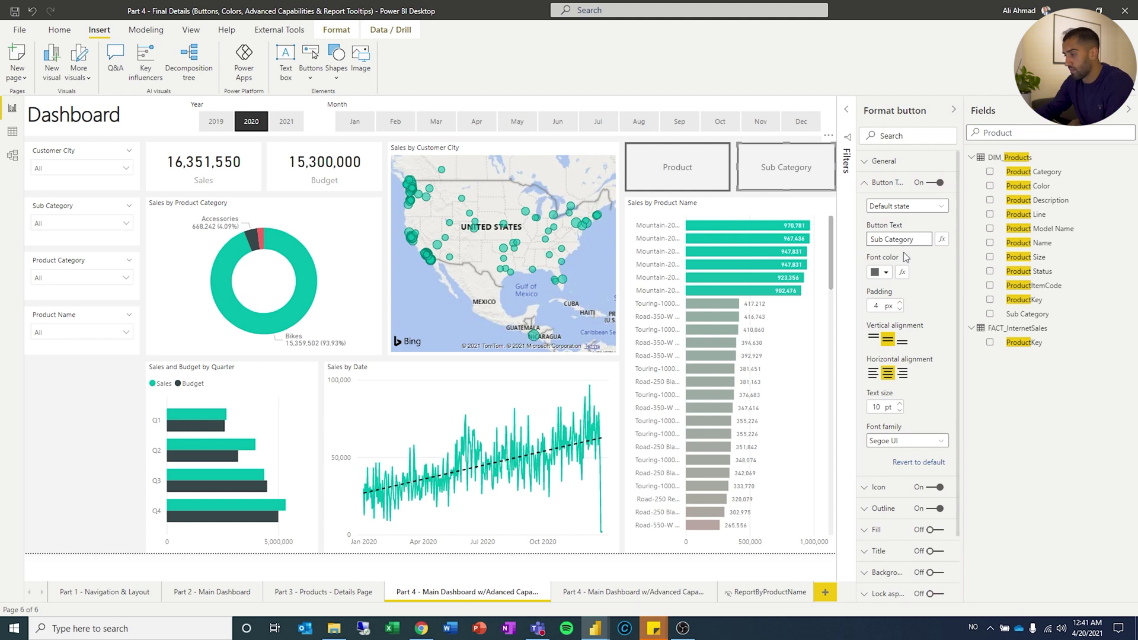
left_click(886, 272)
left_click(886, 296)
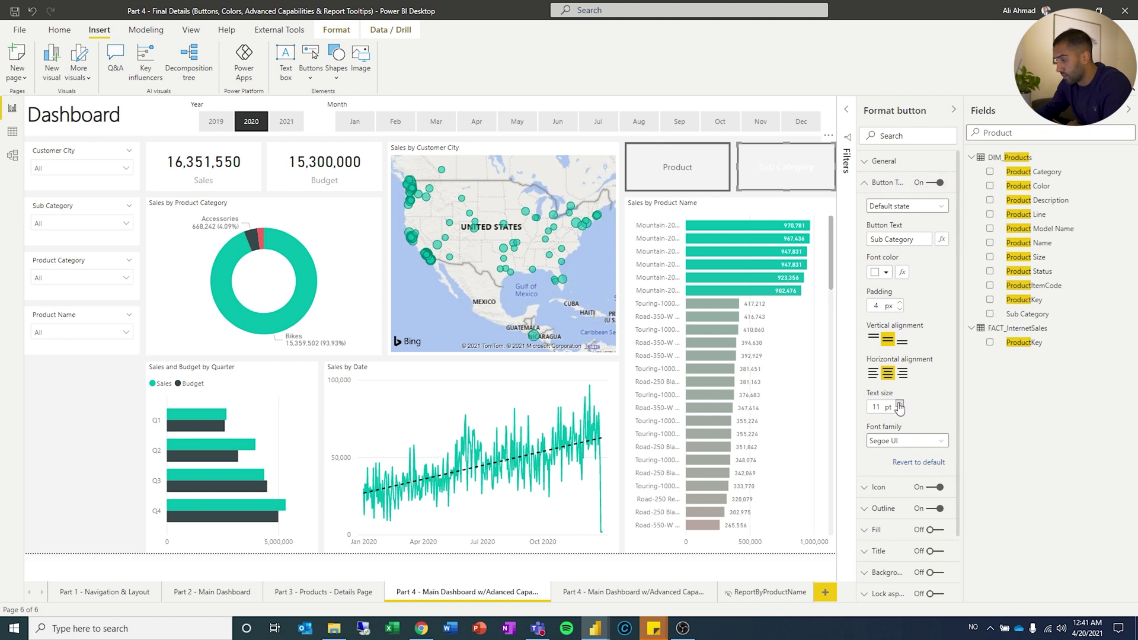
left_click(876, 184)
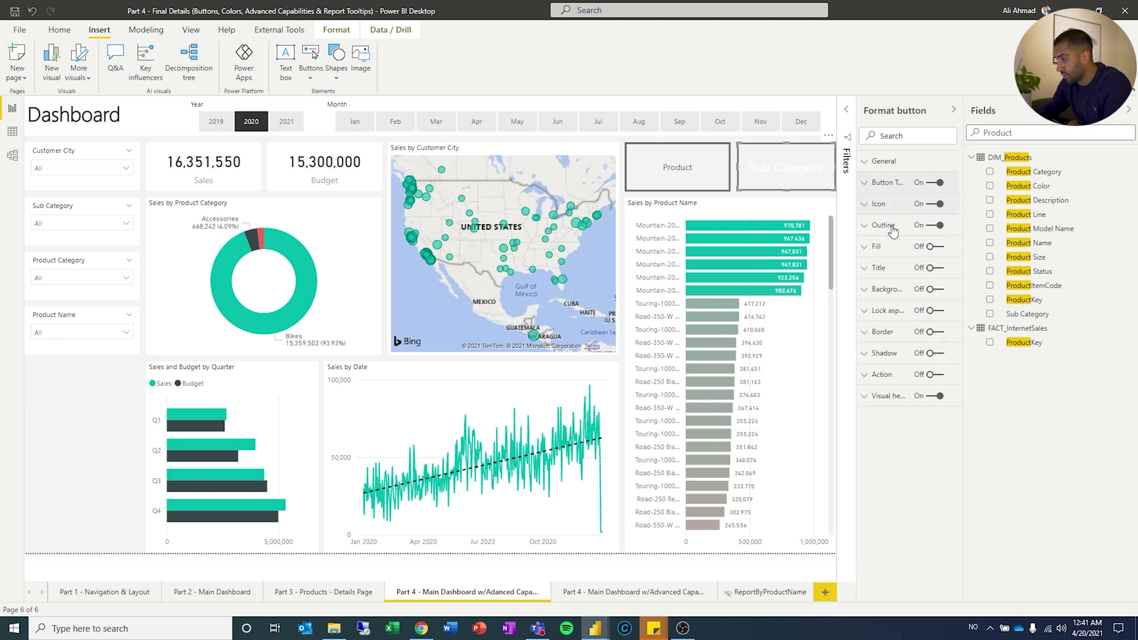
- Give the button a solid teal background at 0% transparency and turn its outline off
left_click(904, 295)
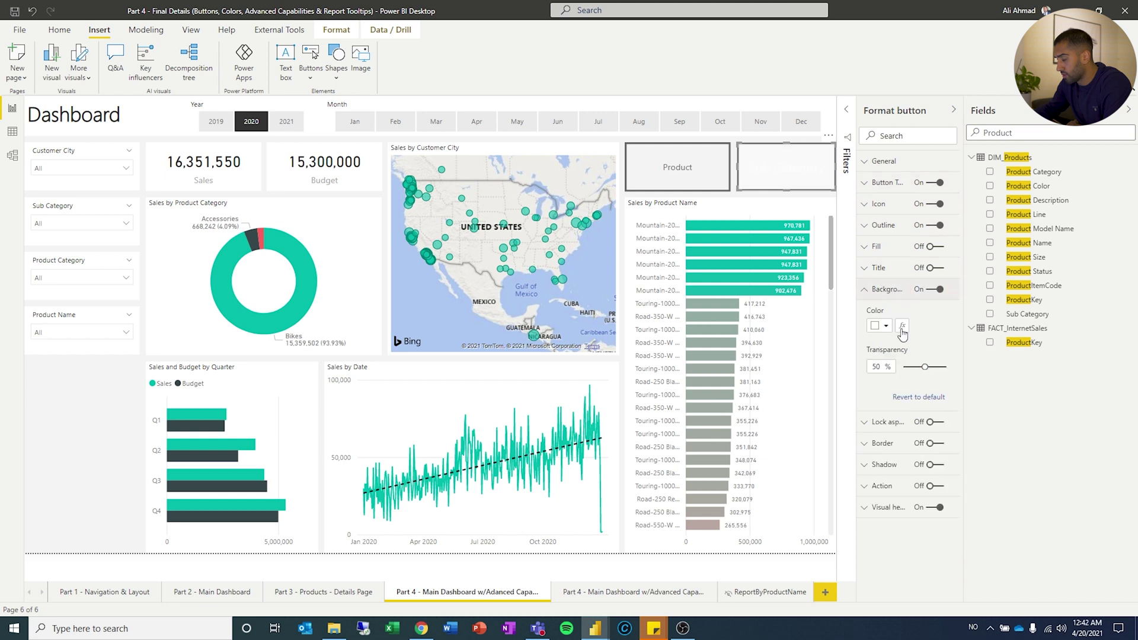
left_click(876, 330)
left_click(920, 356)
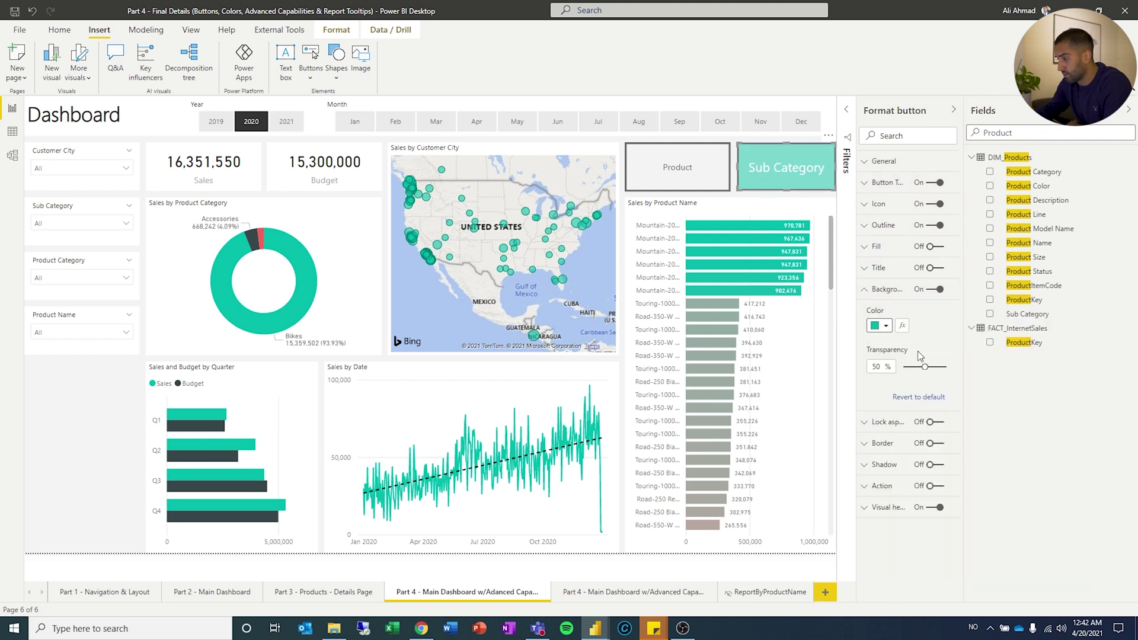
left_click_drag(925, 368, 840, 355)
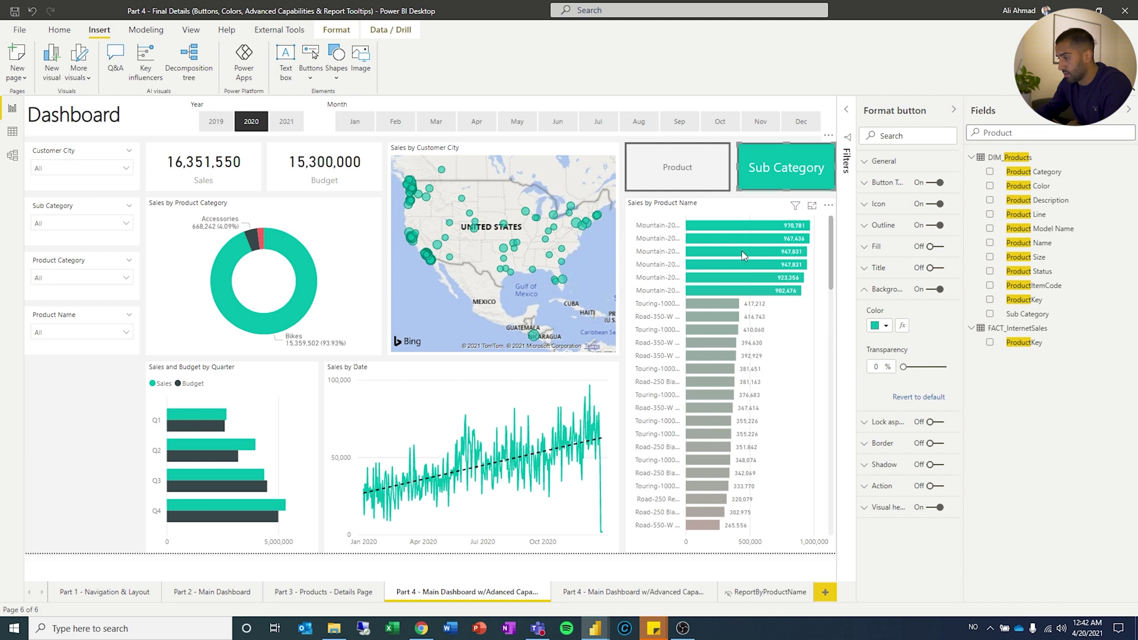
left_click(865, 291)
left_click(935, 226)
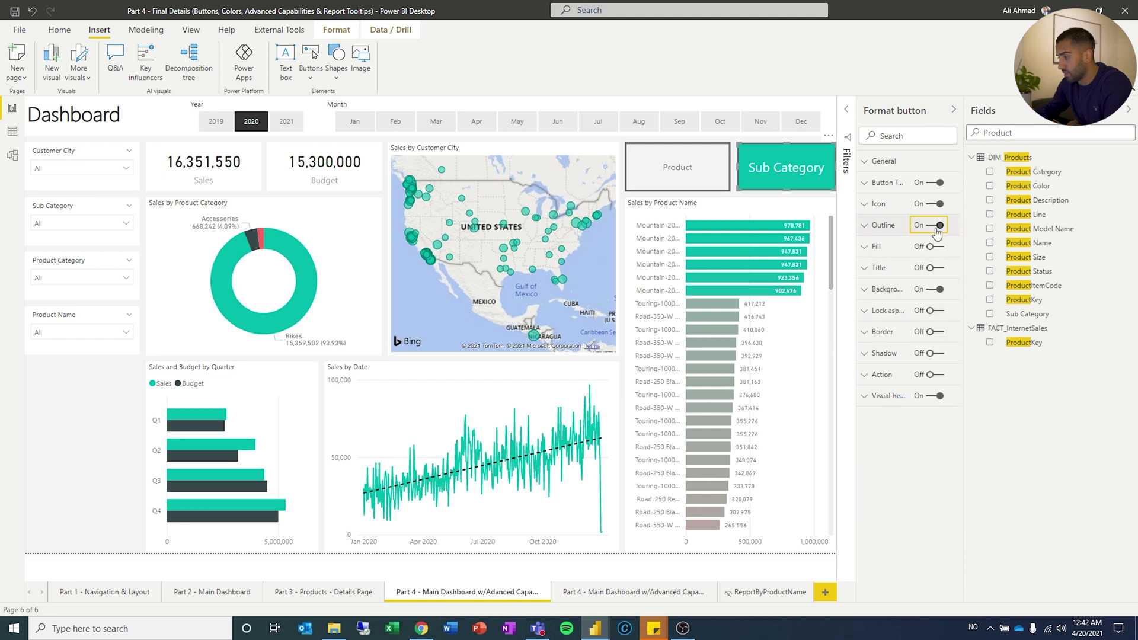
- Copy the Sub Category button's teal style onto the Product button with Format painter
left_click(59, 29)
left_click(67, 84)
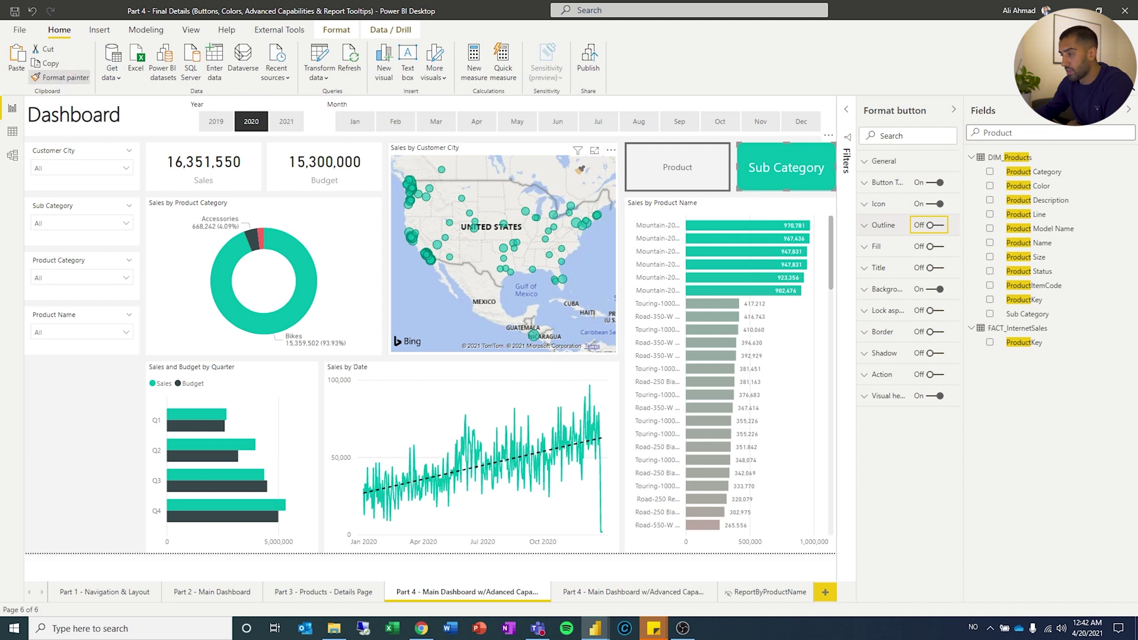
left_click(667, 169)
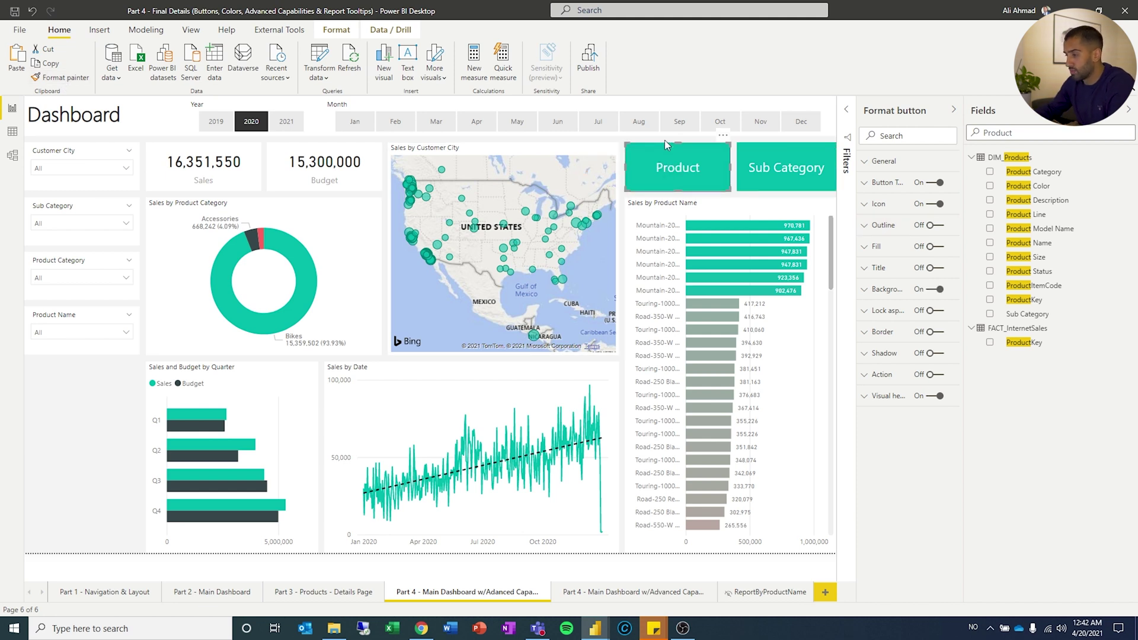
left_click(665, 141)
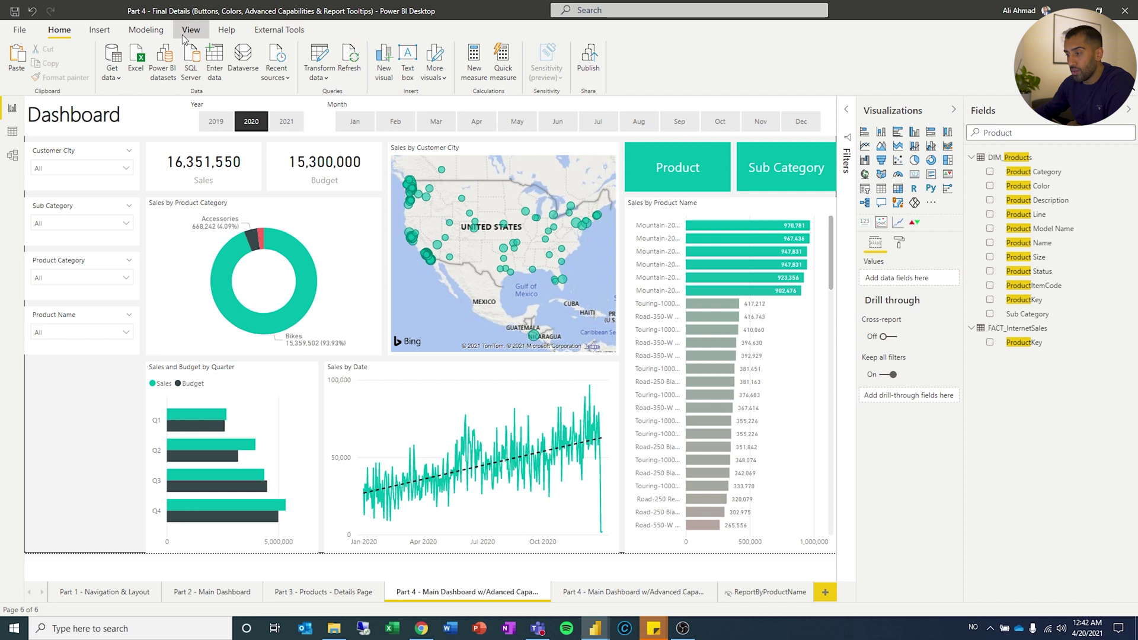
left_click(187, 33)
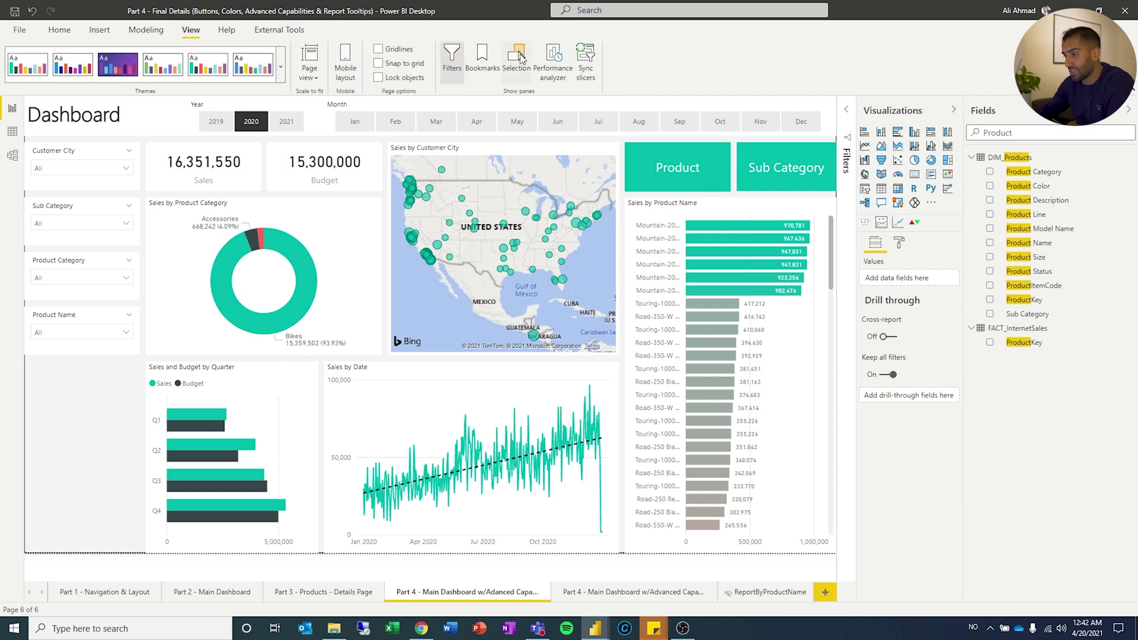
- Show the Selection and Bookmarks panes and collapse the Visualizations and Fields panes
left_click(518, 68)
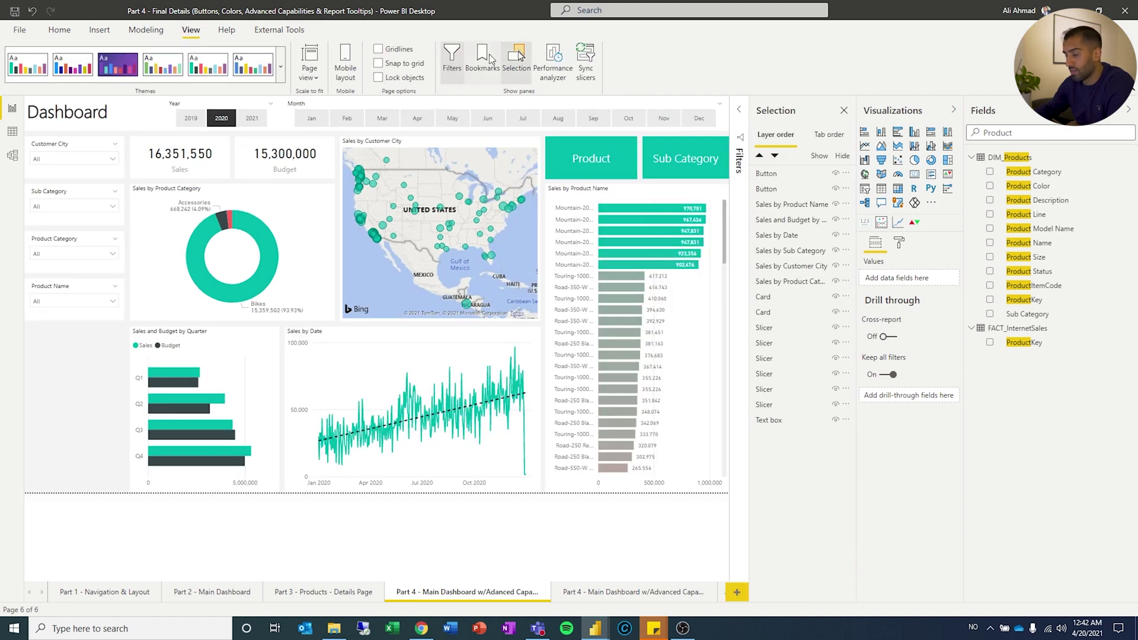
left_click(482, 60)
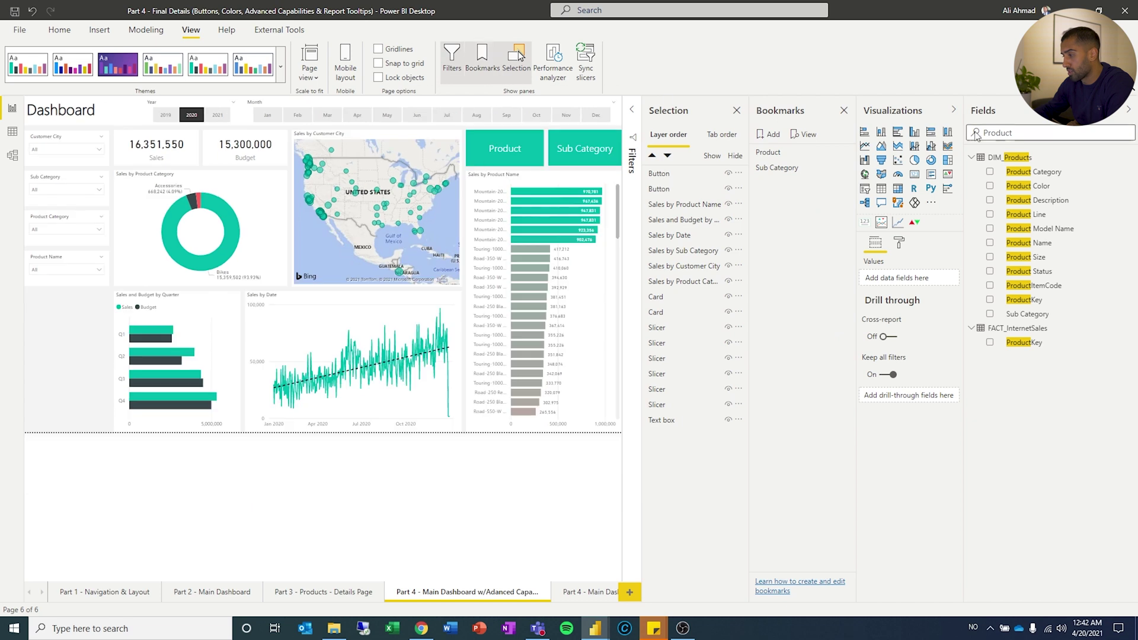
left_click(953, 110)
left_click(1128, 110)
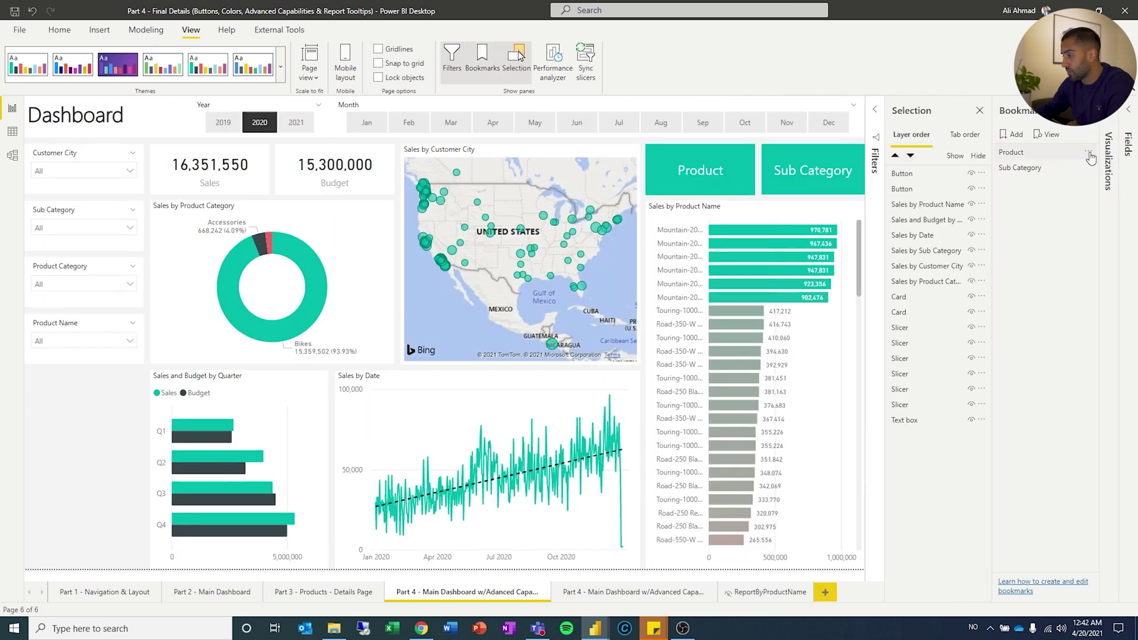
left_click(1090, 155)
left_click(1077, 353)
- Move Sales by Sub Category just below Sales by Product Name and hide it
left_click(715, 181)
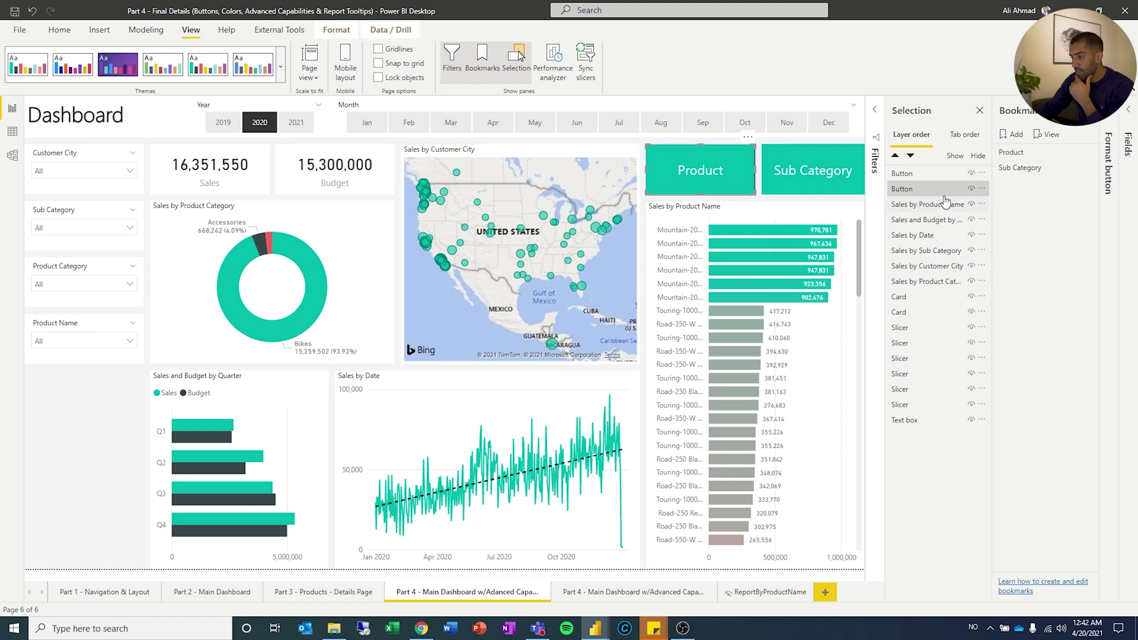
left_click(925, 173)
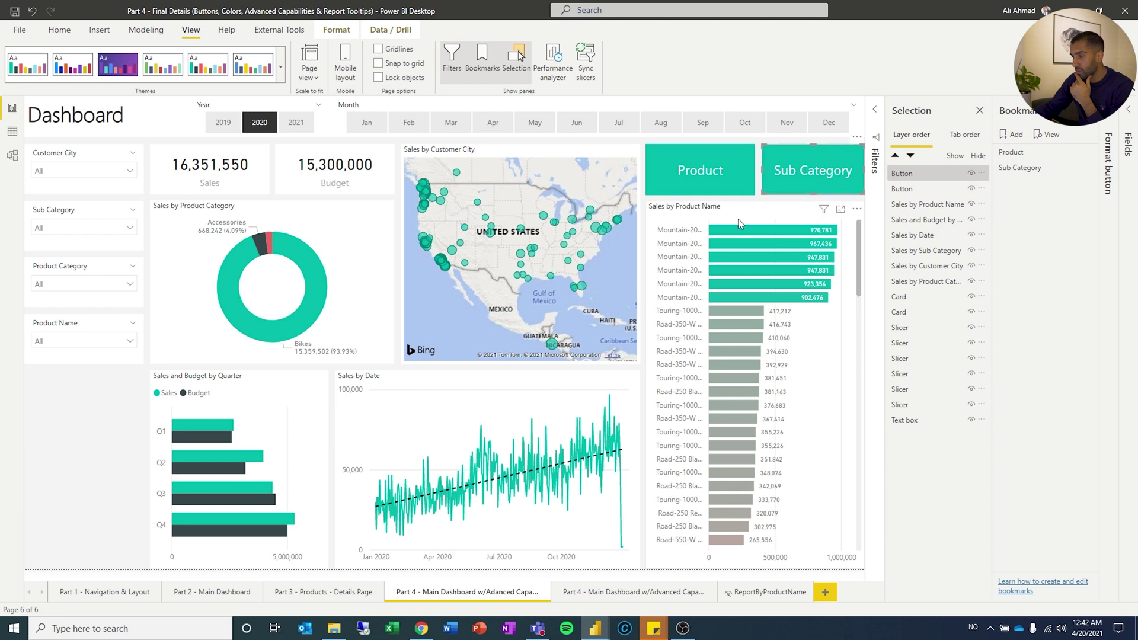
left_click(700, 209)
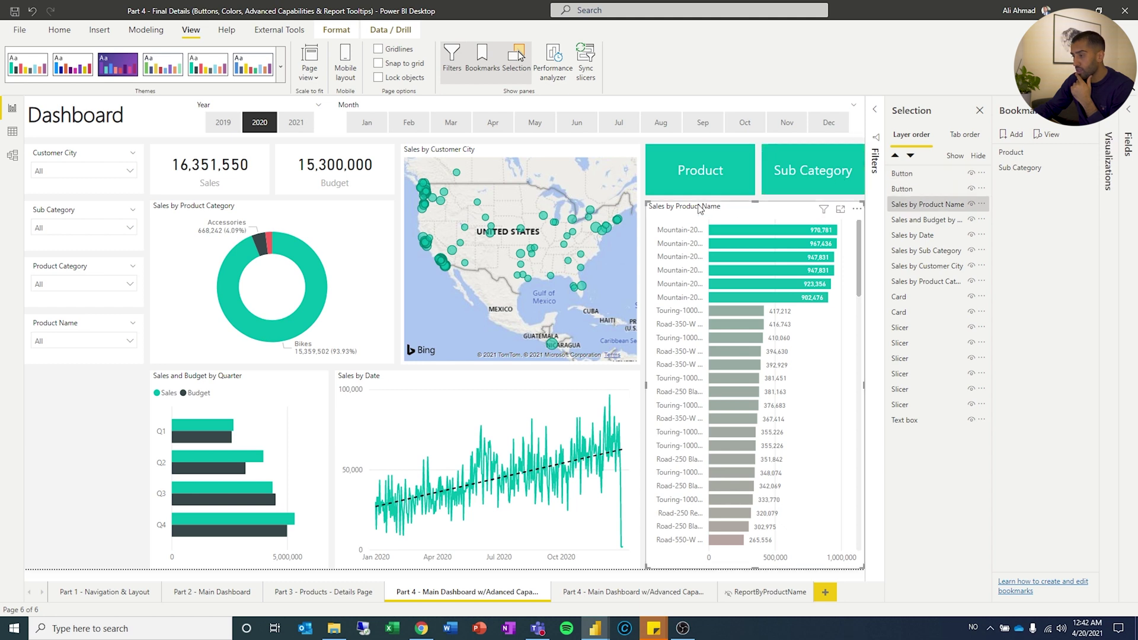
left_click(972, 204)
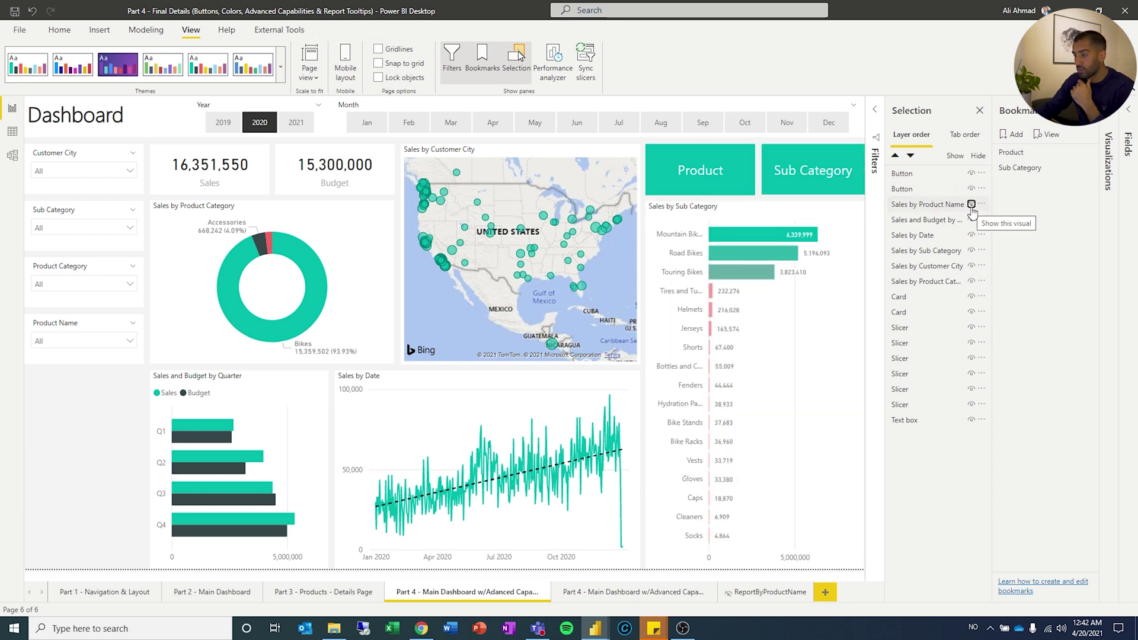
left_click(971, 251)
left_click(972, 252)
left_click_drag(971, 251, 973, 232)
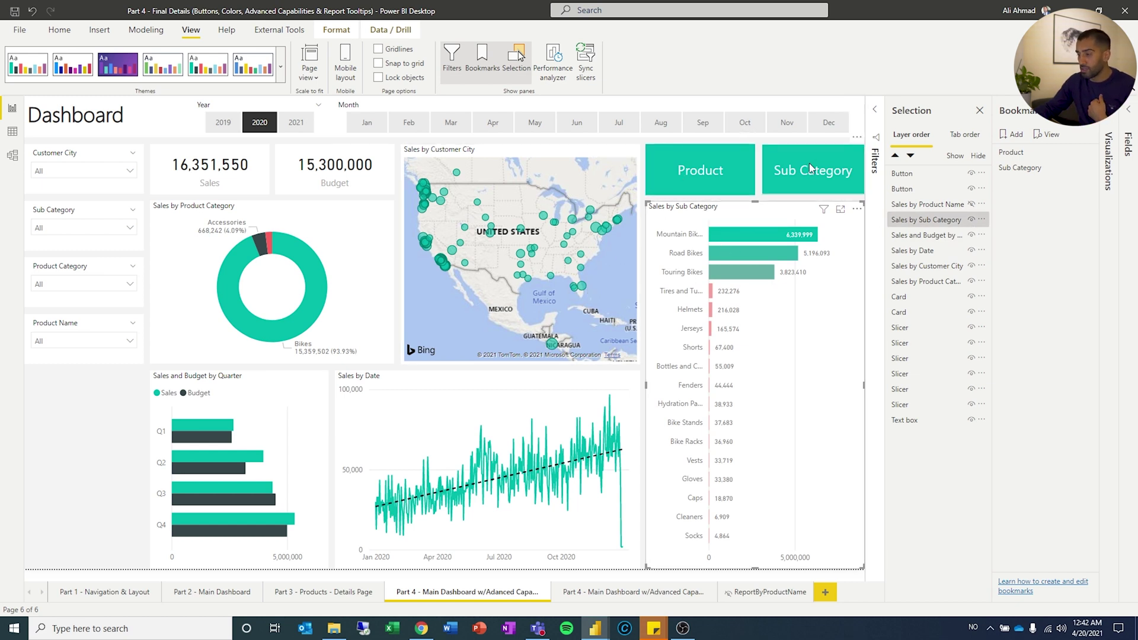
left_click(977, 225)
left_click(970, 220)
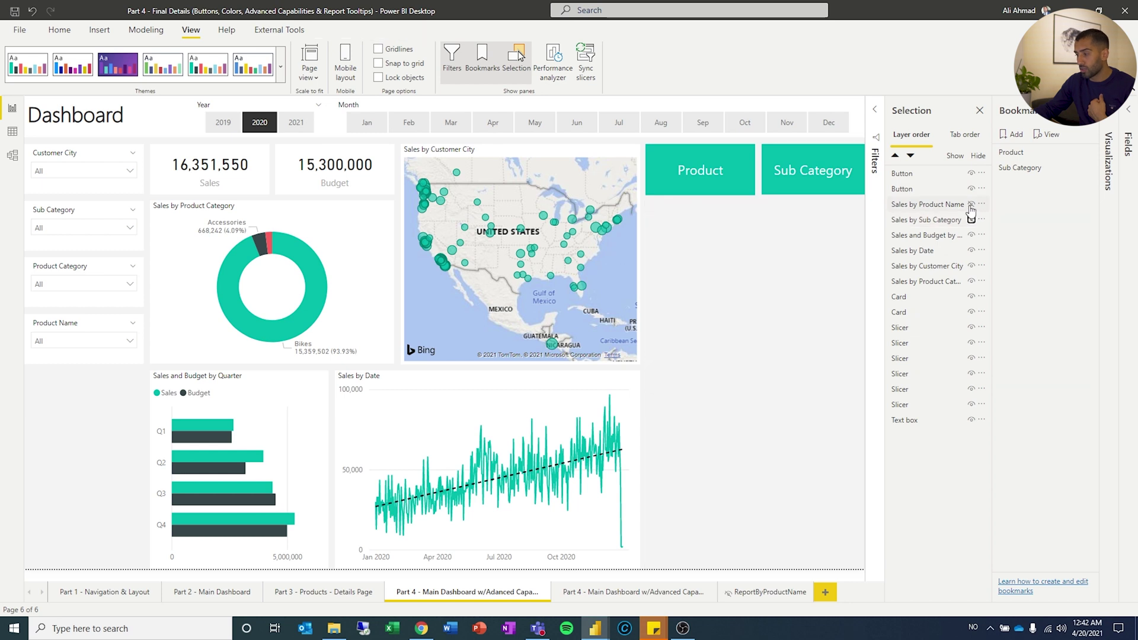
left_click(970, 204)
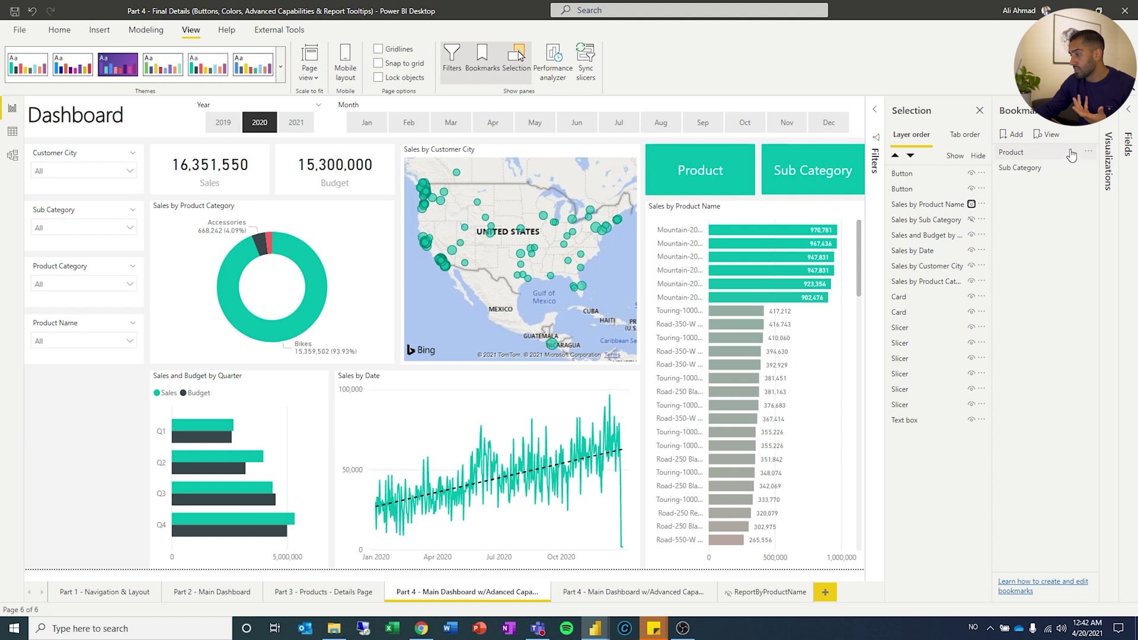
- Add a new bookmark of the current view and name it Prouct v2
left_click(1017, 134)
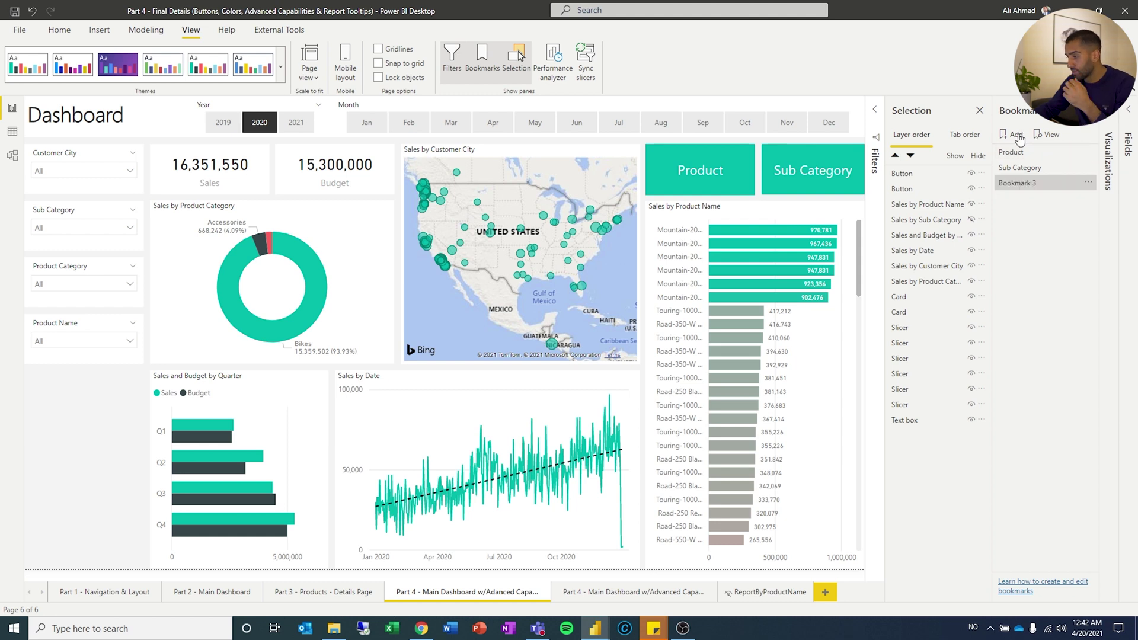
left_click(1090, 182)
left_click(1076, 197)
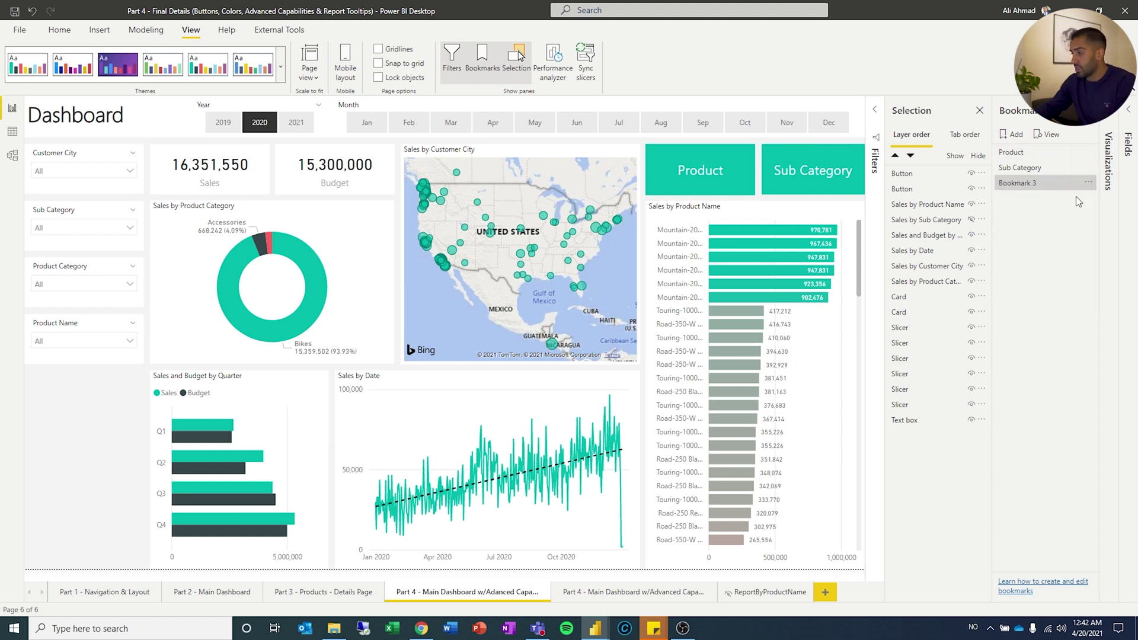
type("Bookm")
key("BackSpace")
key("BackSpace")
key("BackSpace")
key("BackSpace")
key("BackSpace")
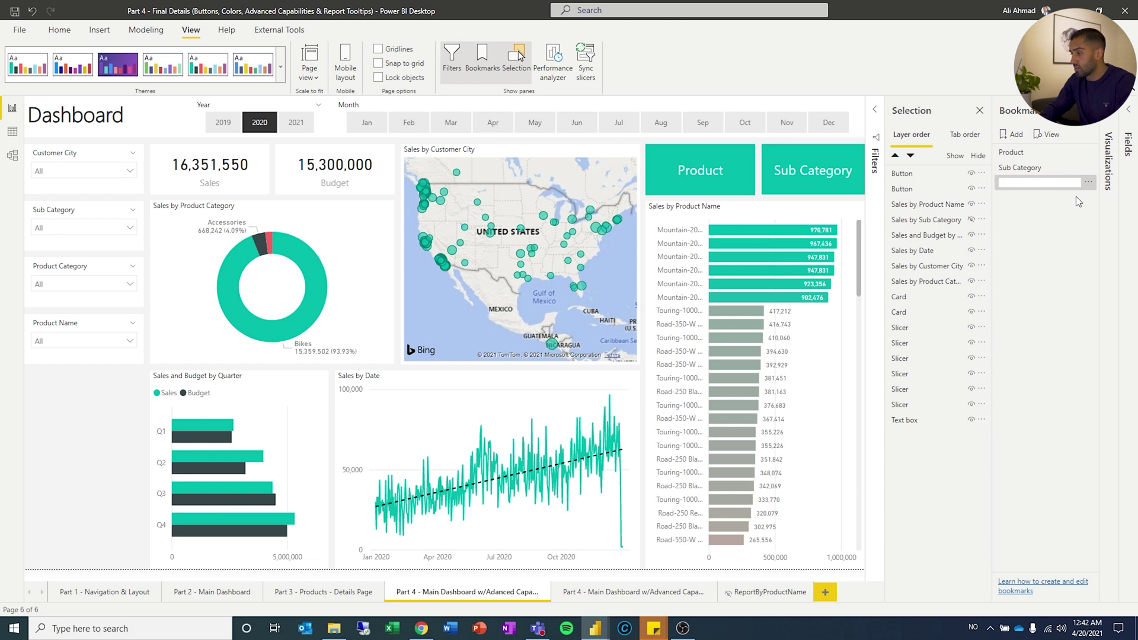
type("Product v2")
key("Return")
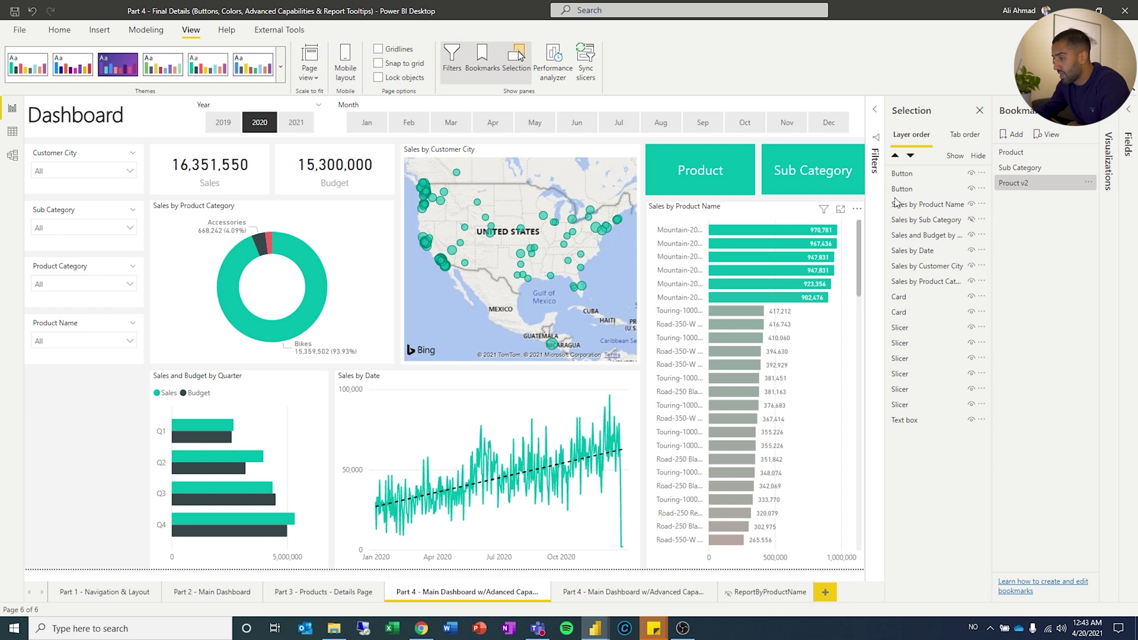
- Turn off the Data and Current page options for the Prouct v2 bookmark
left_click(1090, 185)
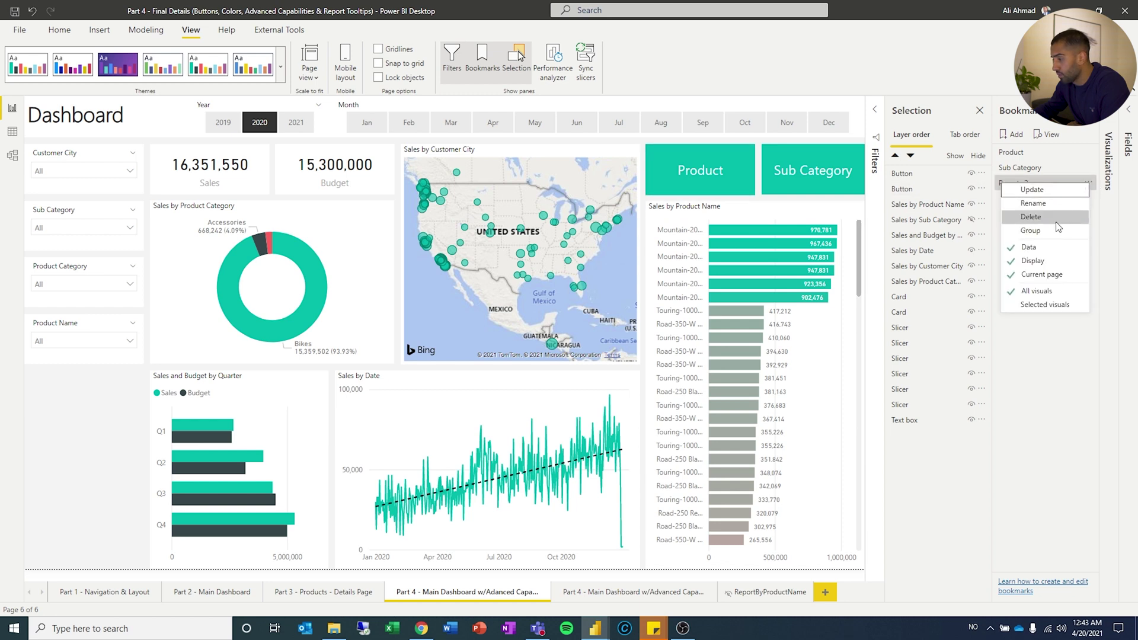
left_click(1029, 247)
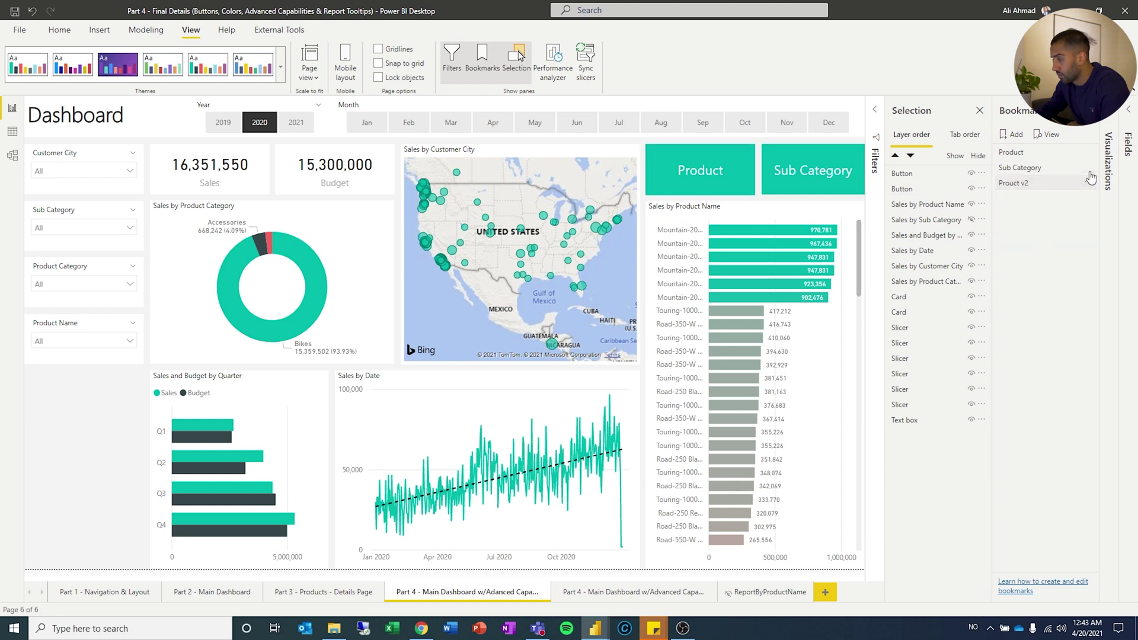
left_click(1089, 185)
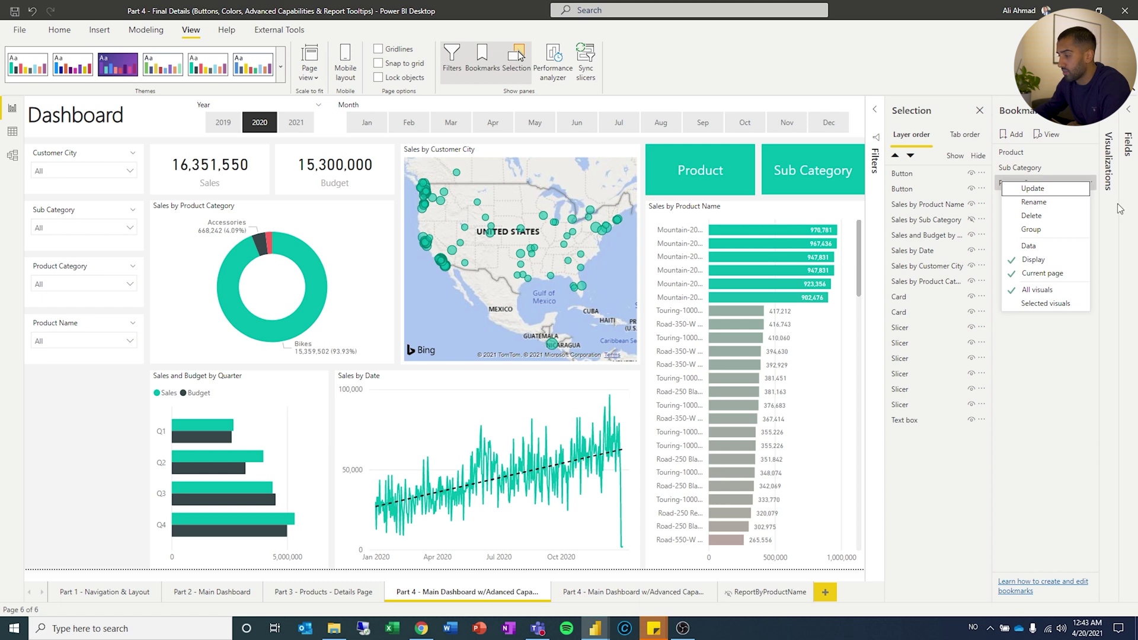
left_click(1037, 274)
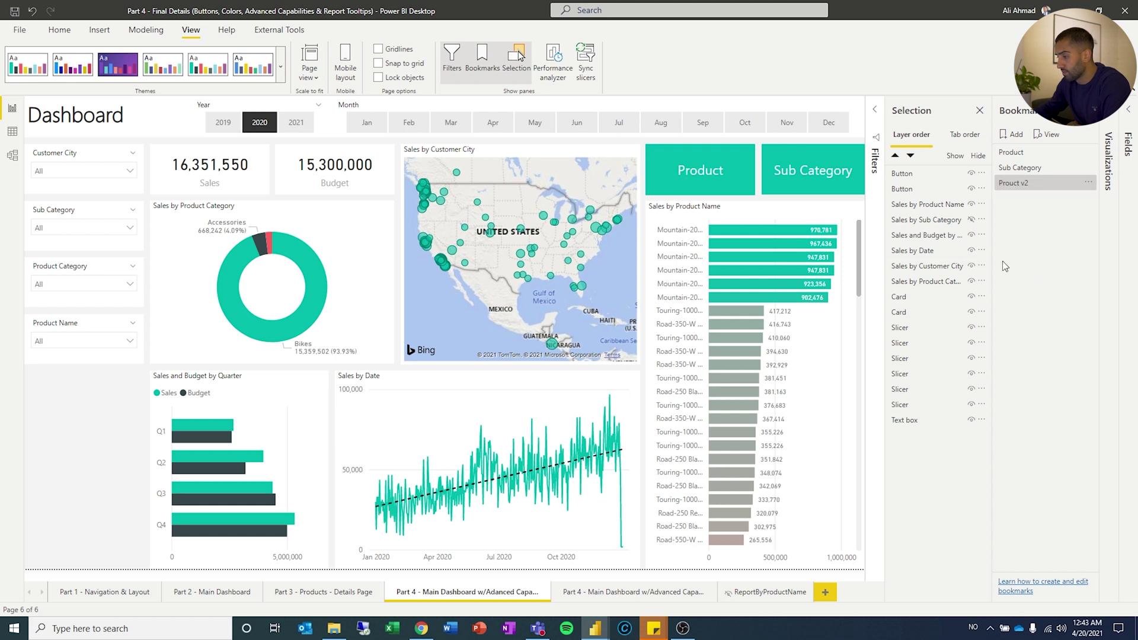
left_click(1088, 184)
left_click(1010, 189)
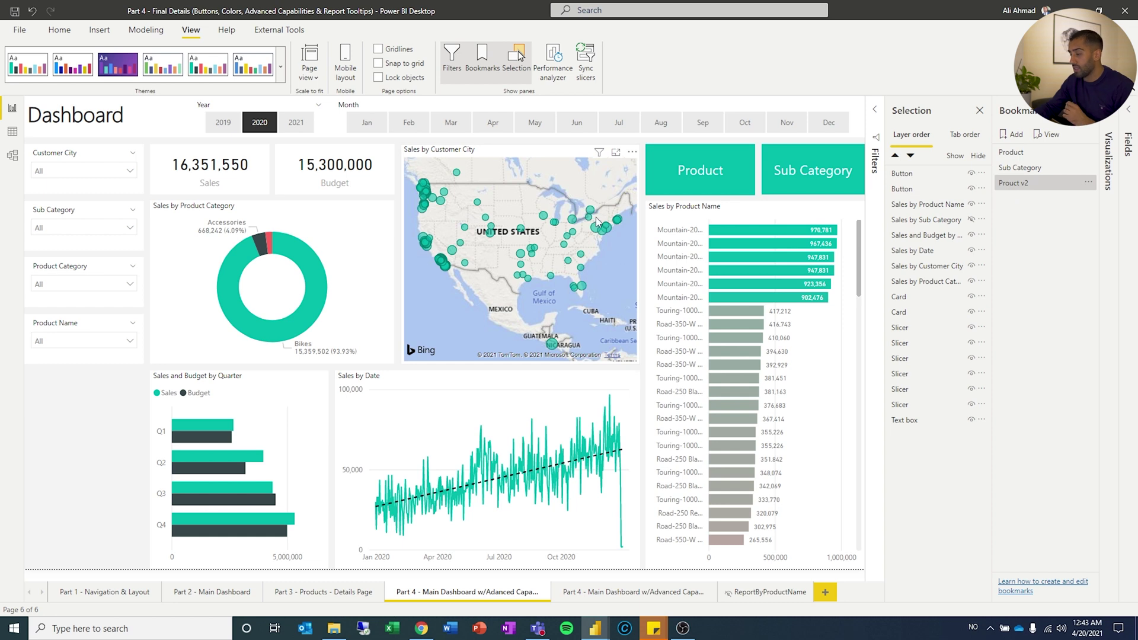
- Add another bookmark named Sub Category v2
left_click(1014, 134)
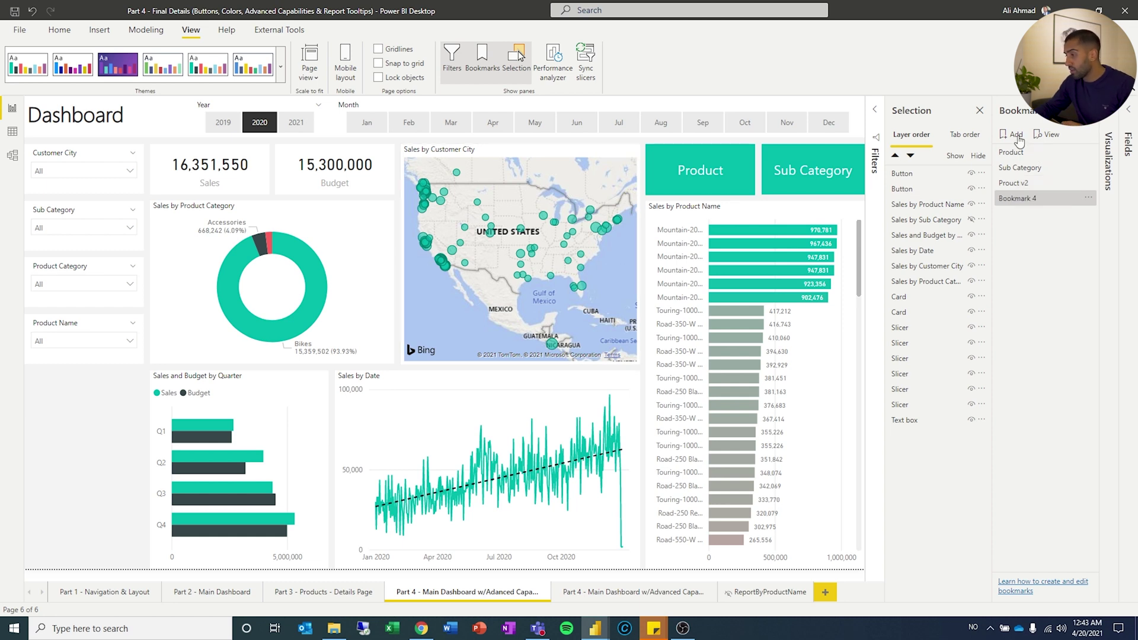
left_click(1088, 198)
left_click(1064, 215)
type("S")
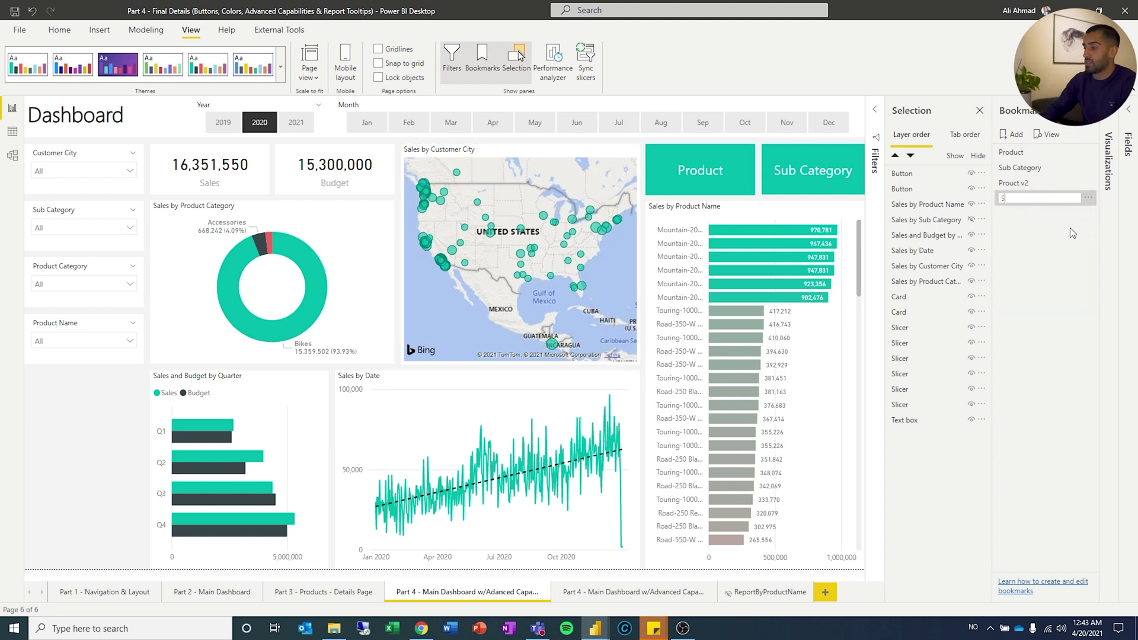
type("ub Category v2")
key("Return")
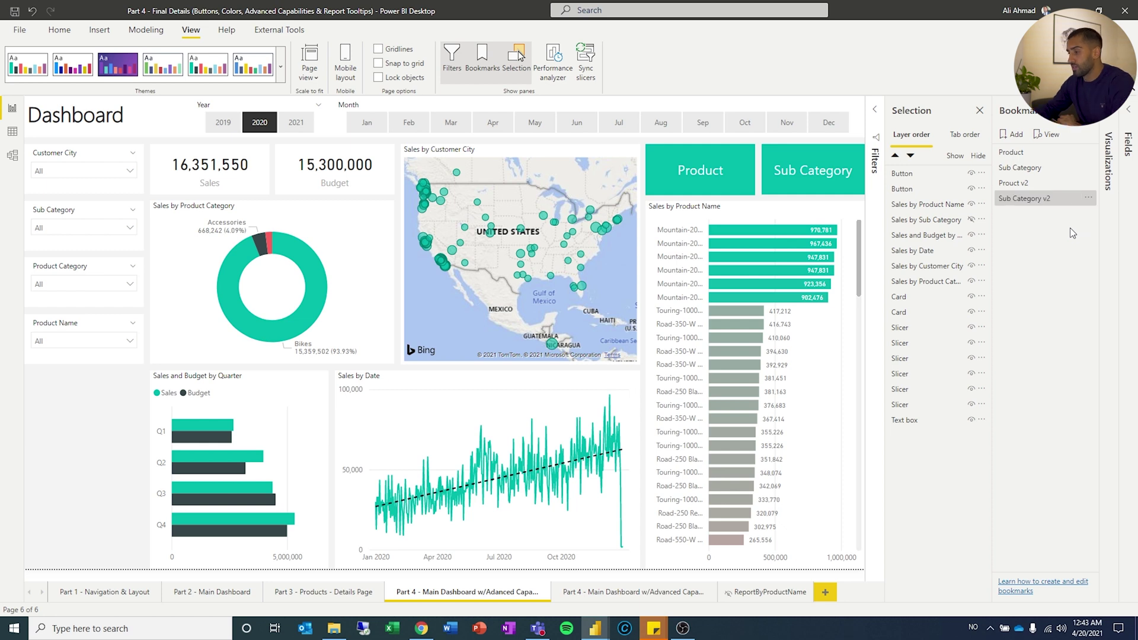
- Show Sales by Sub Category instead of Product Name, uncheck Data and Current page, and update
left_click(970, 204)
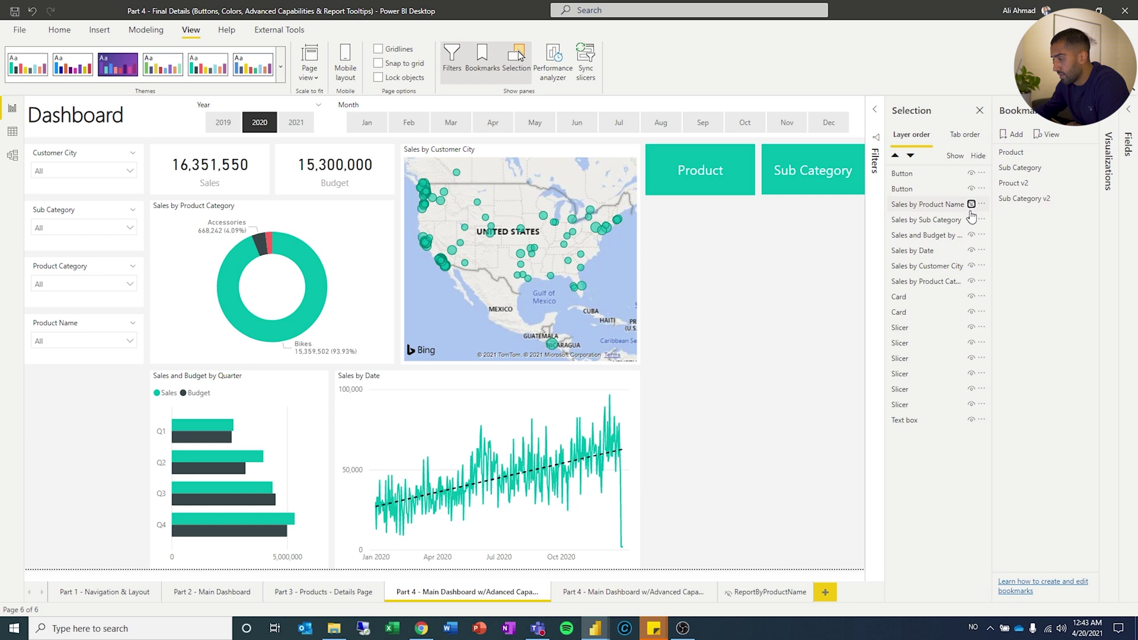
left_click(970, 220)
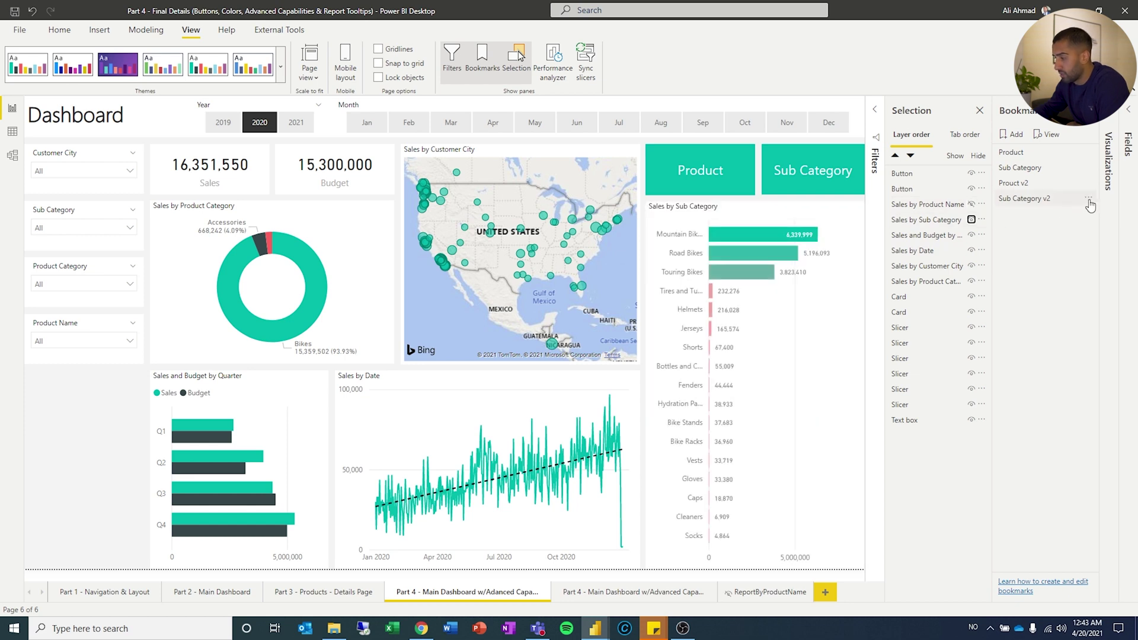
left_click(1089, 202)
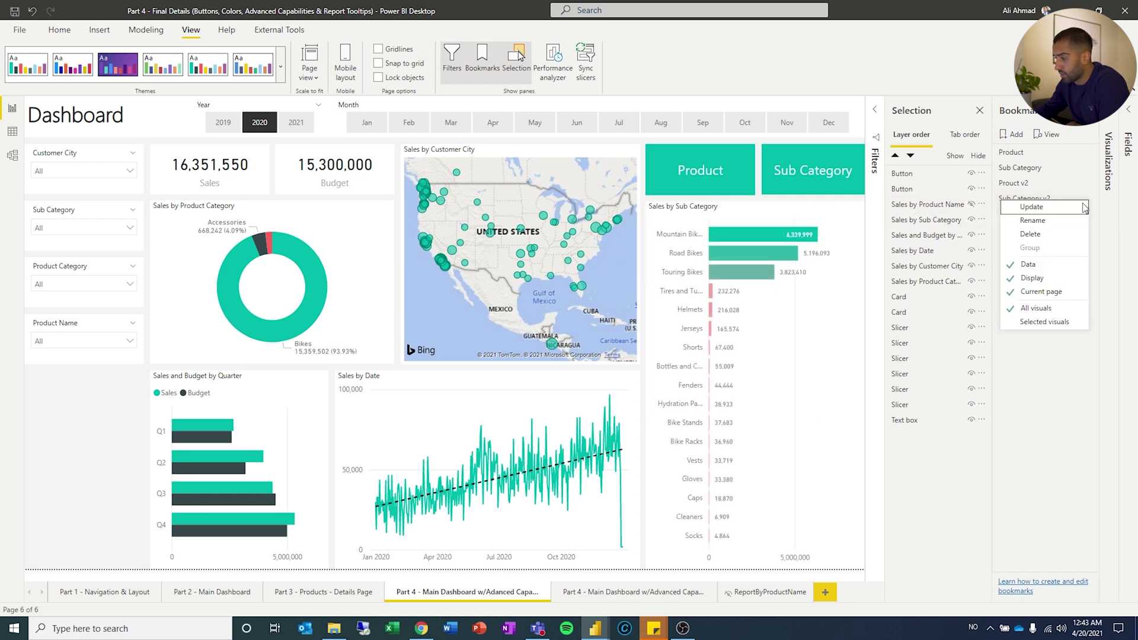
left_click(1046, 264)
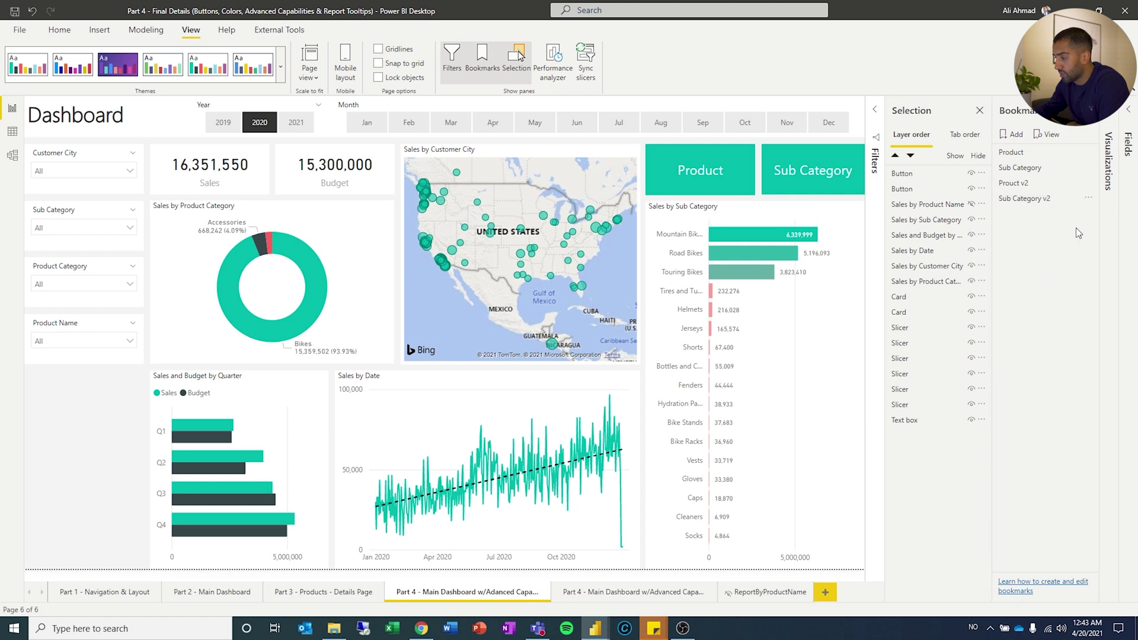
left_click(1091, 201)
left_click(1070, 290)
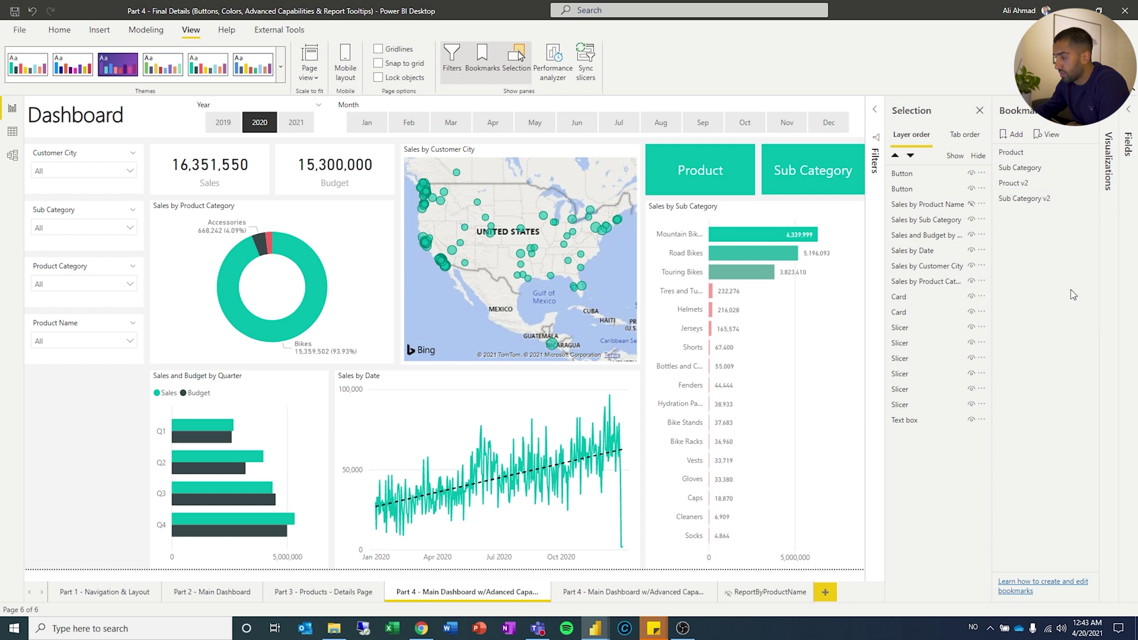
left_click(1088, 201)
left_click(1076, 203)
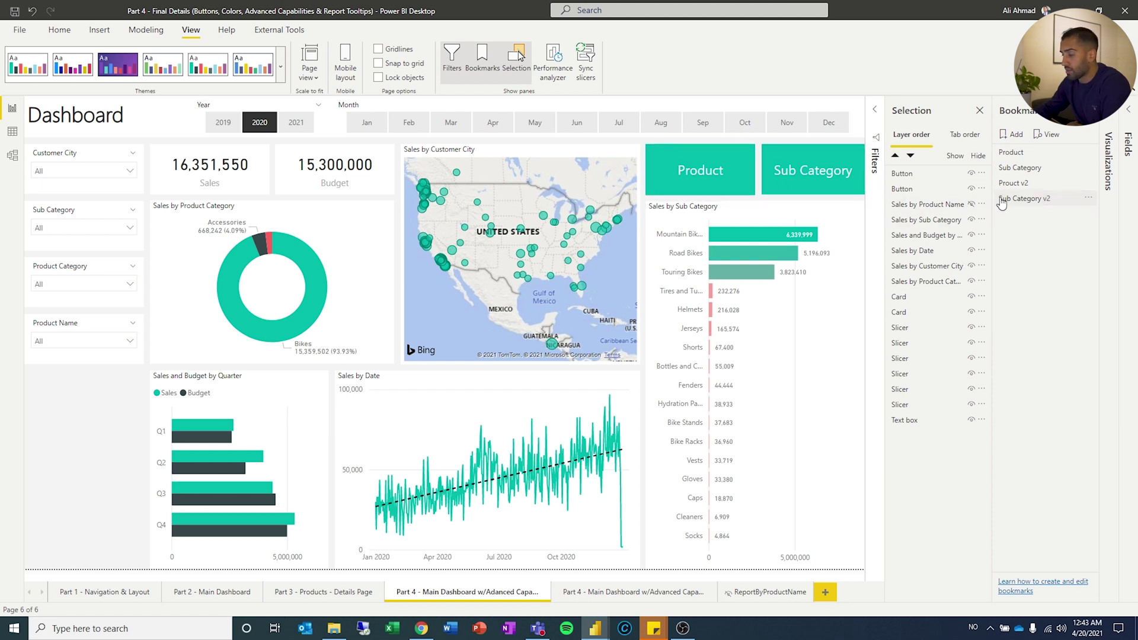
- Alternate between Prouct v2 and Sub Category v2 to verify the charts swap, ending on Prouct v2
left_click(1015, 185)
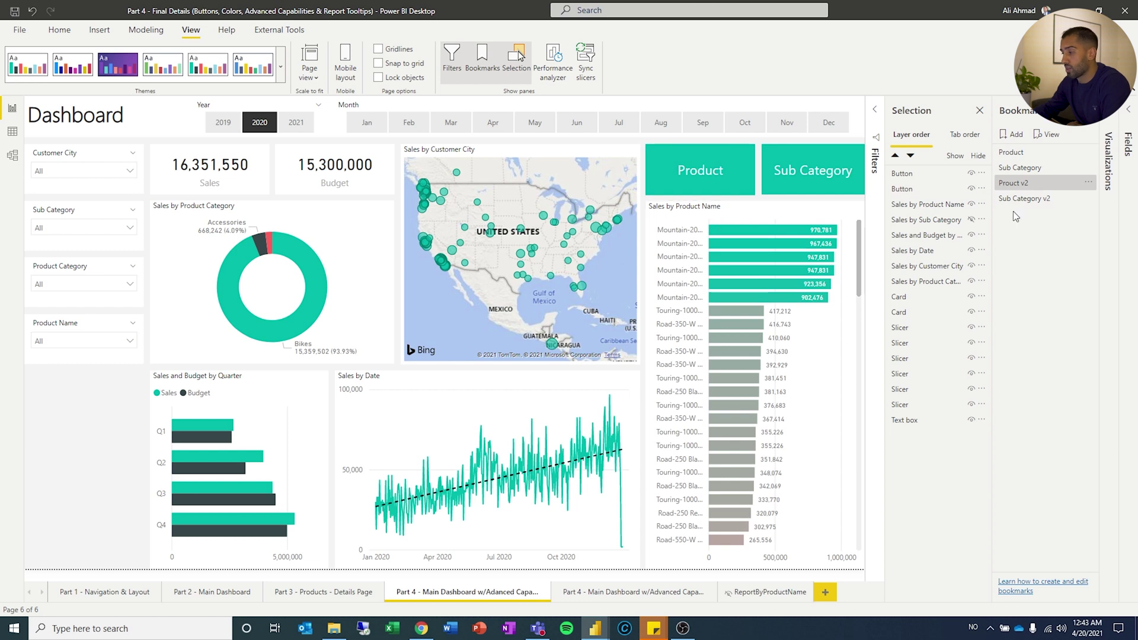
left_click(1028, 202)
left_click(1027, 188)
left_click(1026, 199)
left_click(1028, 189)
left_click(1028, 201)
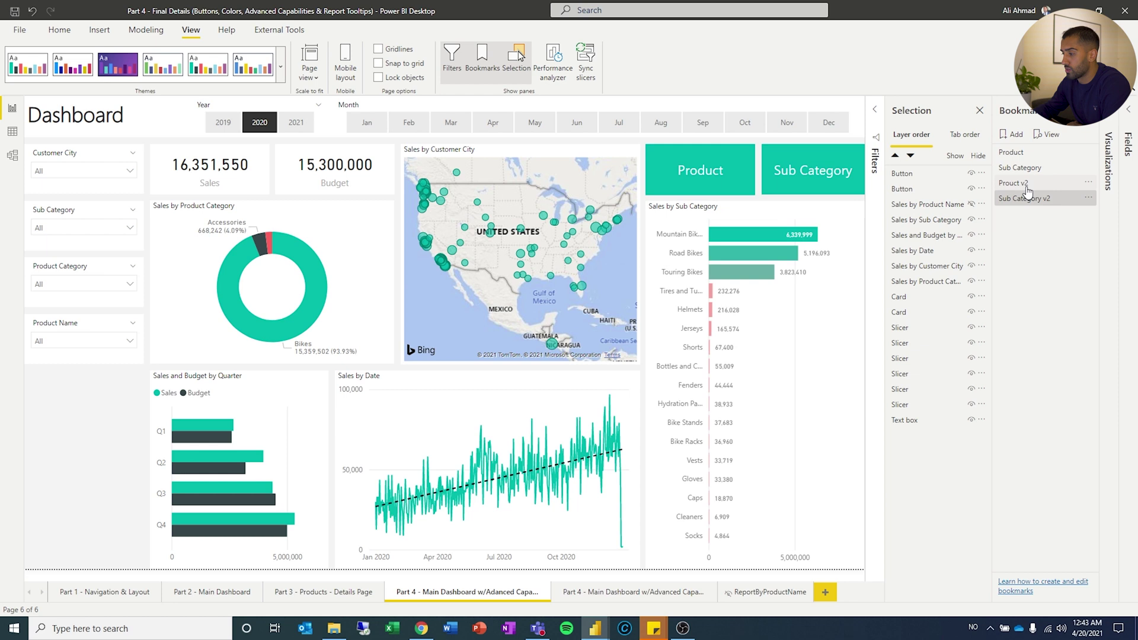
left_click(1027, 186)
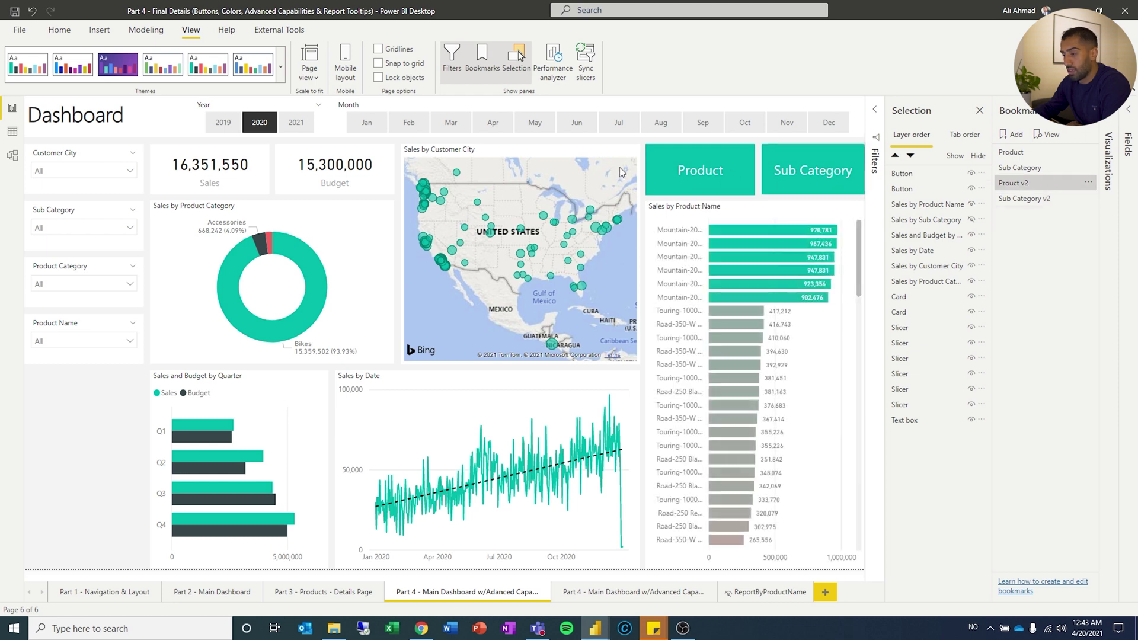
- Turn on the Product button's Action with type Bookmark, pointing to Prouct v2
left_click(720, 172)
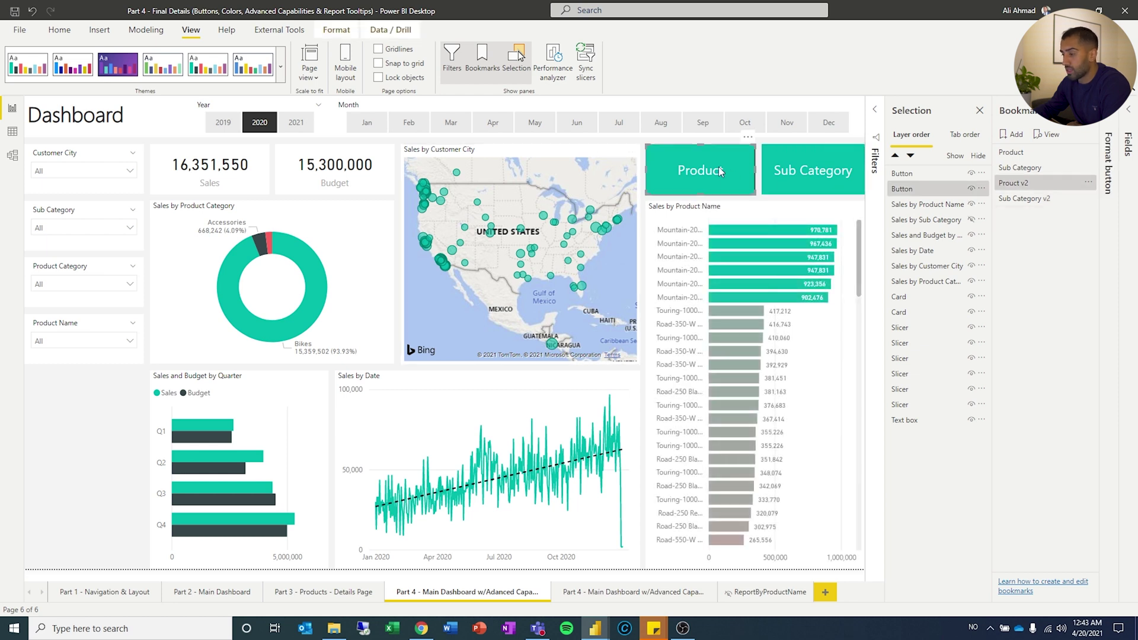
left_click(1106, 148)
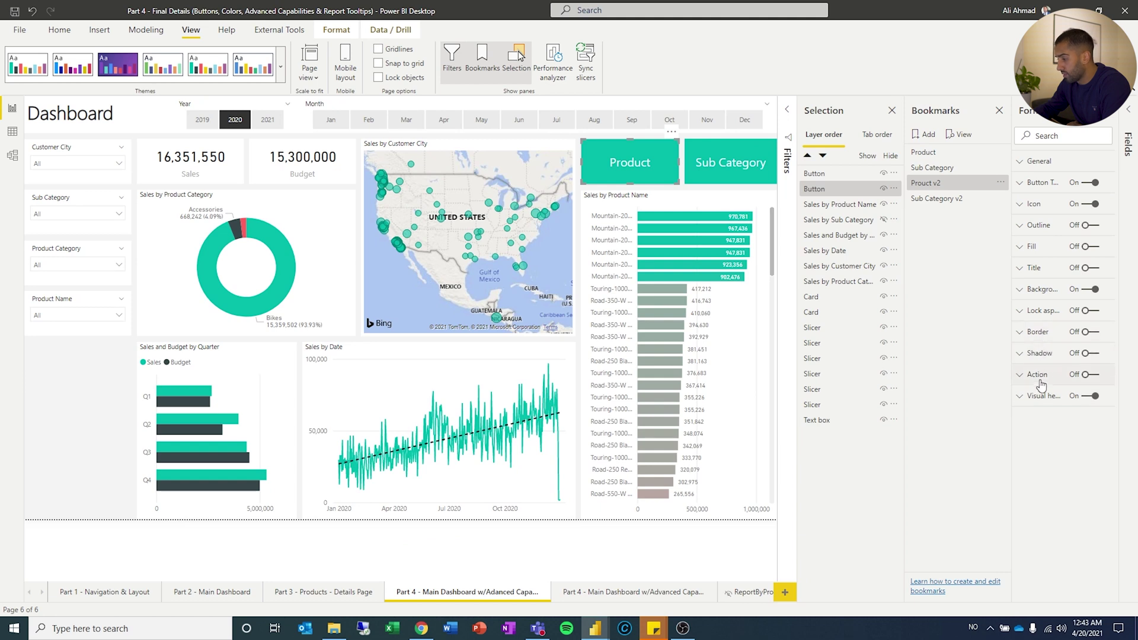
left_click(1084, 375)
left_click(1025, 377)
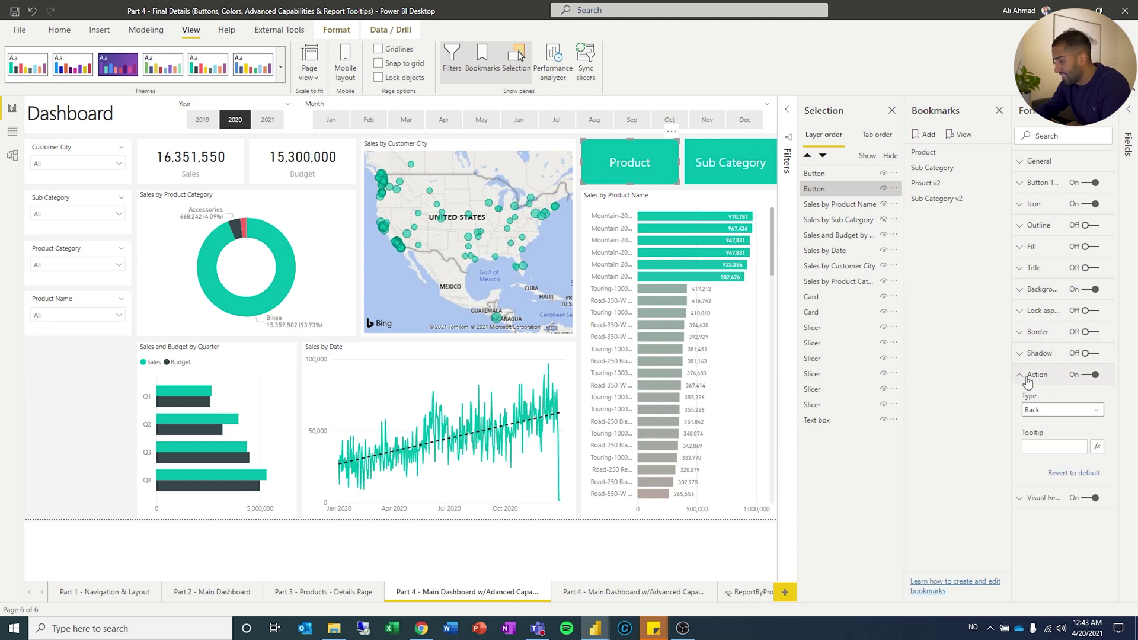
left_click(1054, 410)
left_click(1054, 437)
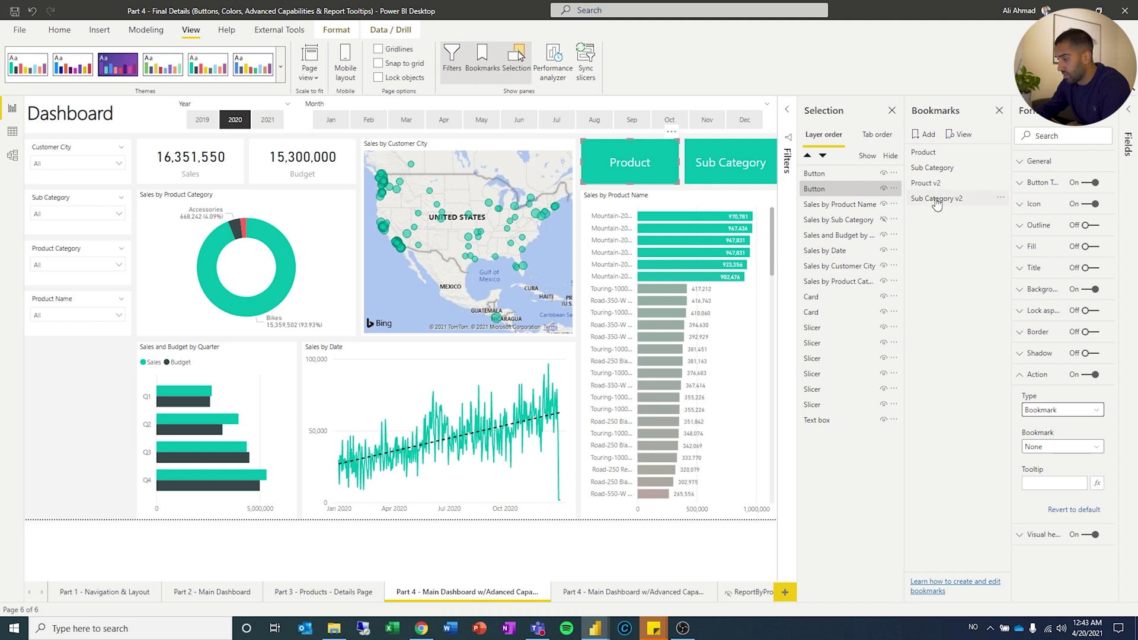
left_click(1053, 448)
left_click(1065, 502)
- Turn on the Sub Category button's Action with type Bookmark, pointing to Sub Category v2
left_click(717, 154)
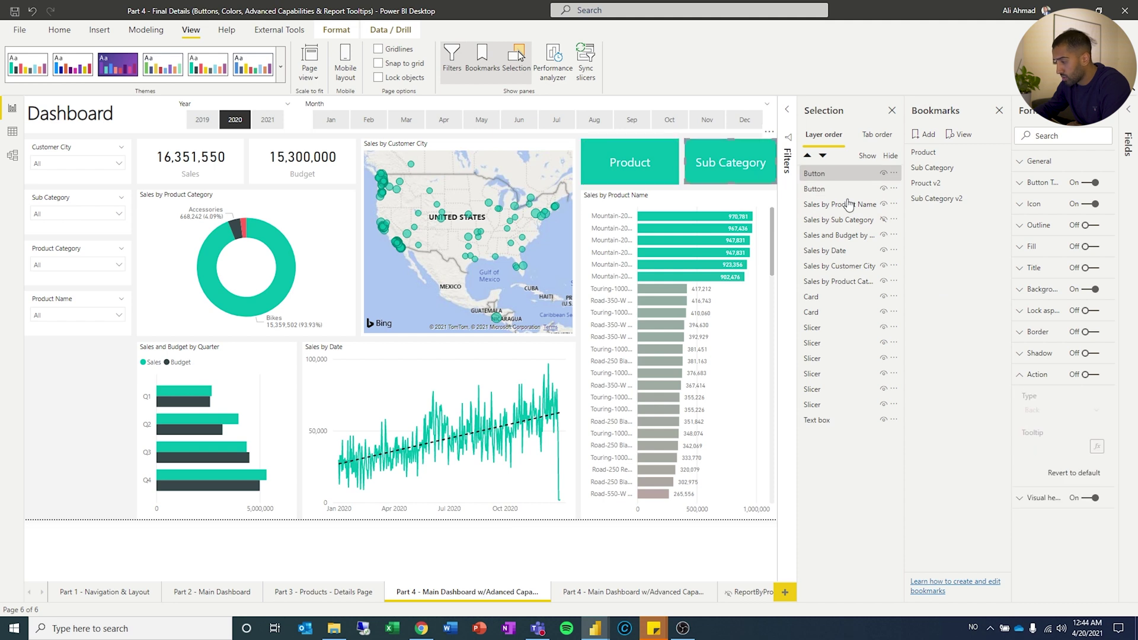
left_click(1025, 412)
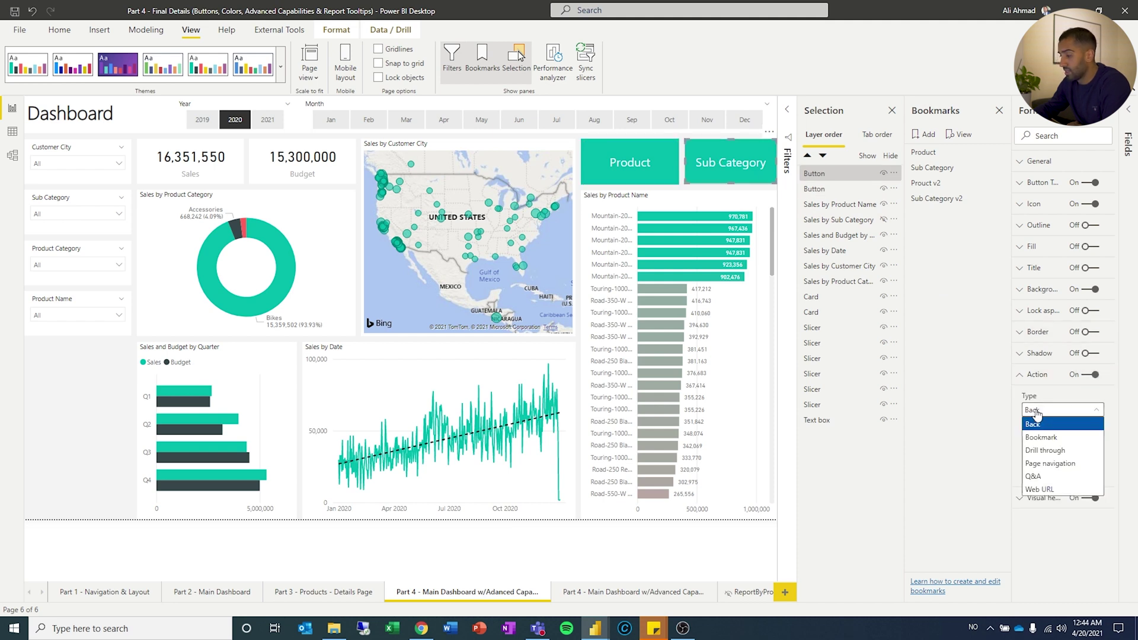
left_click(1055, 433)
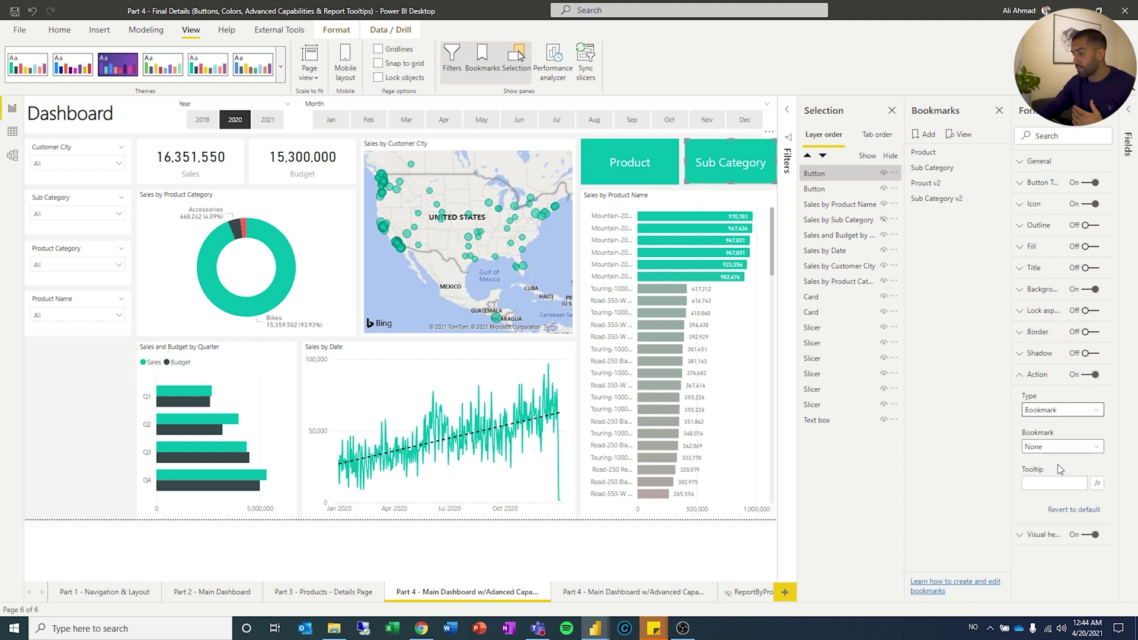
left_click(1058, 449)
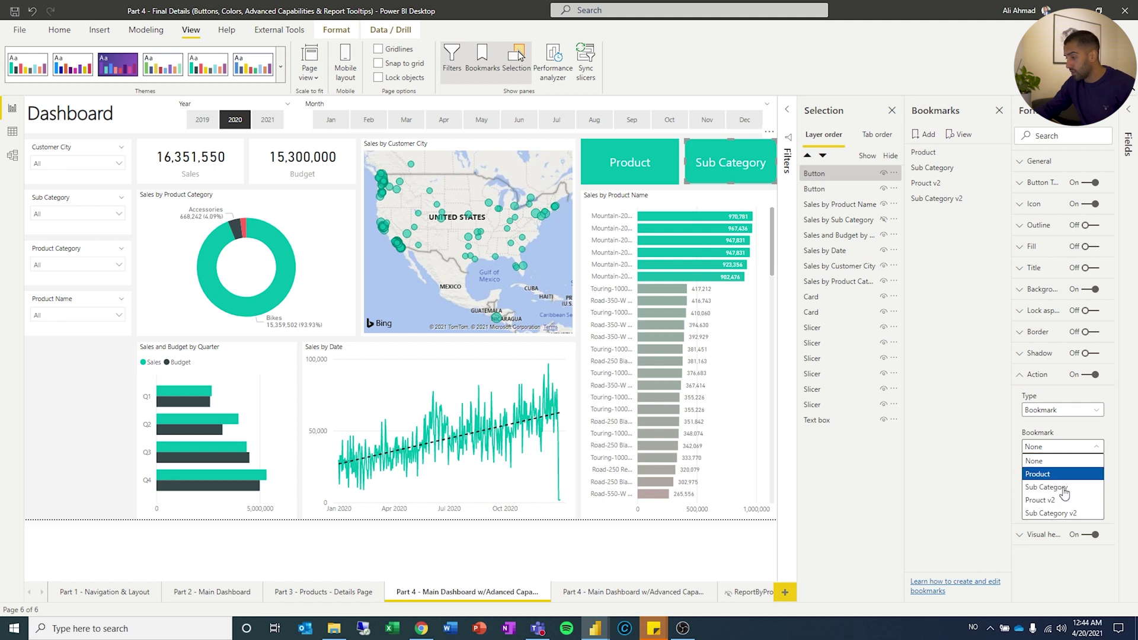
left_click(1061, 513)
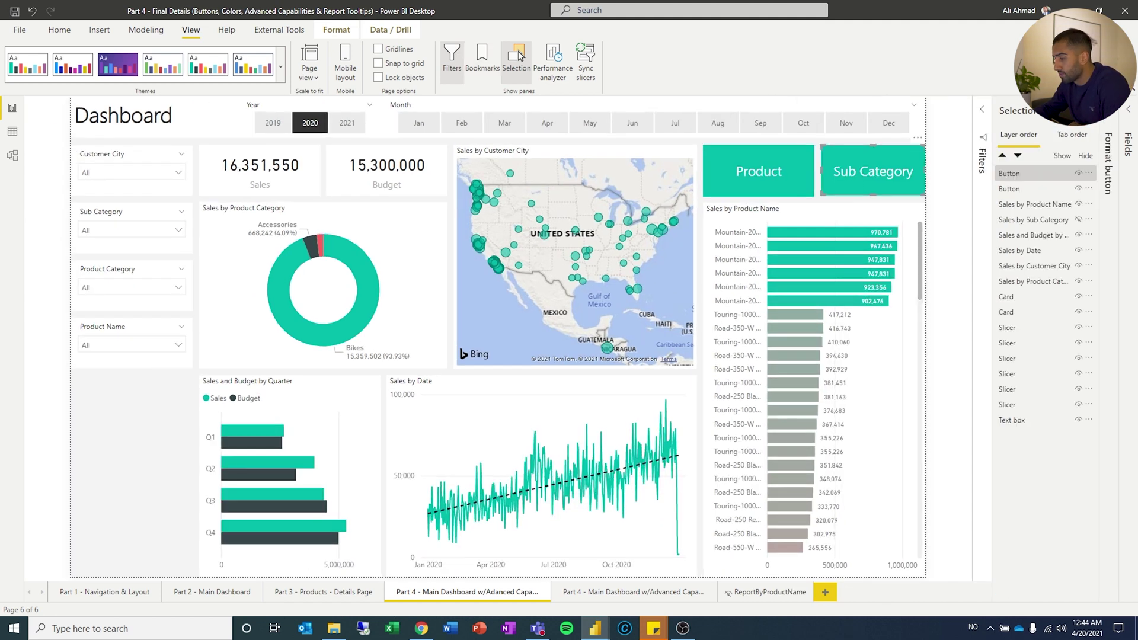
- Close the Selection and Bookmarks panes, then alternate the two buttons, ending on Sales by Product Name
left_click(517, 56)
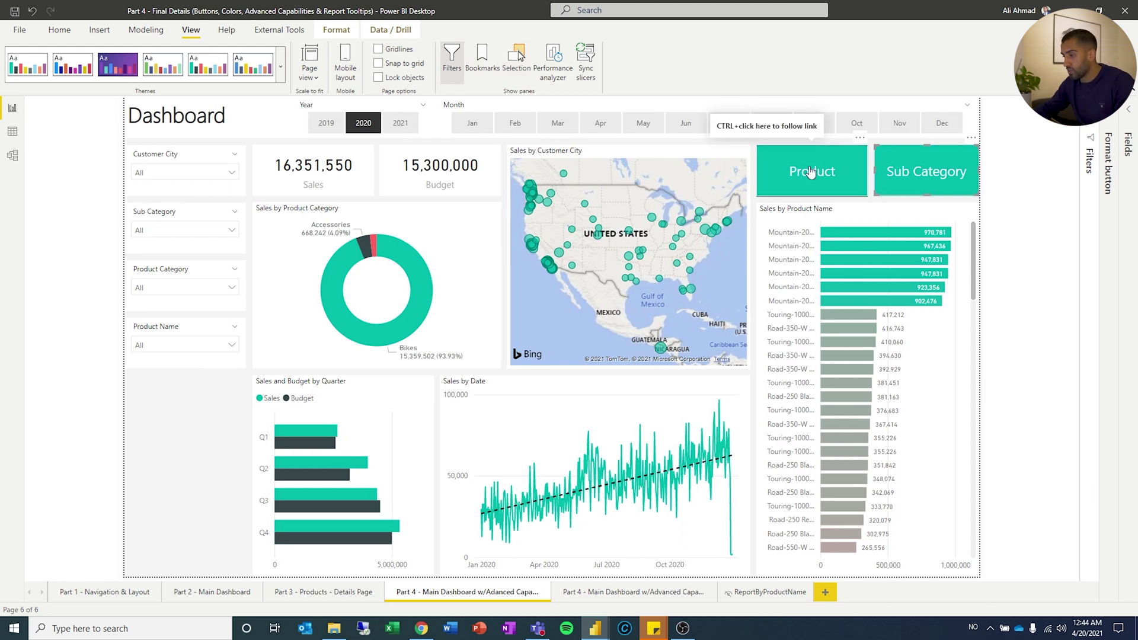
left_click(892, 172, "ctrl")
left_click(824, 171, "ctrl")
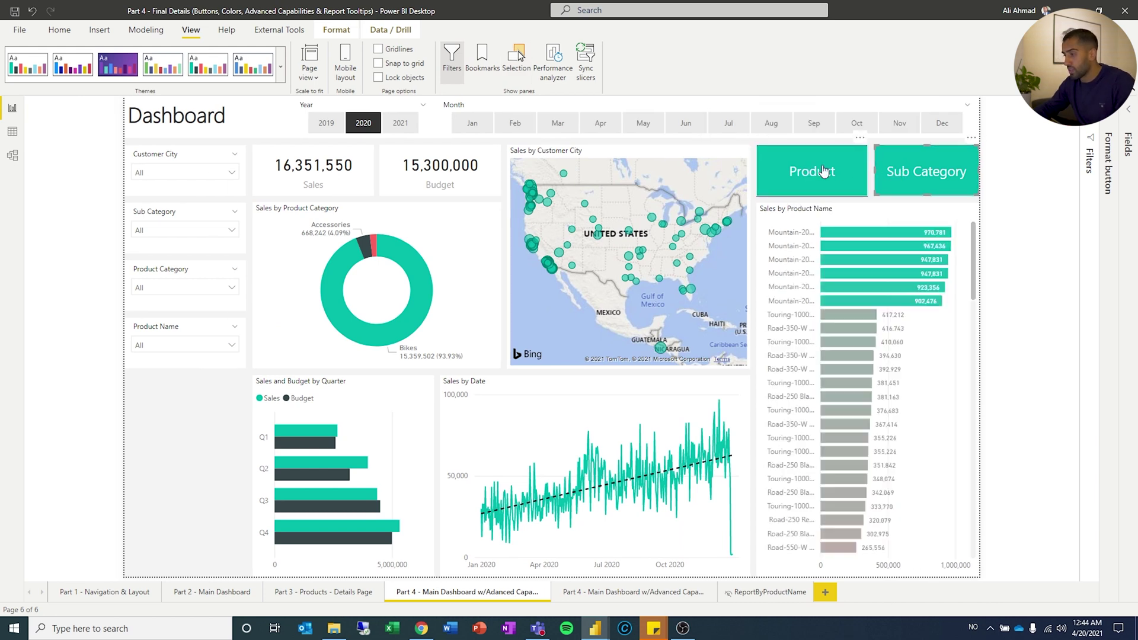
left_click(904, 172, "ctrl")
left_click(821, 173, "ctrl")
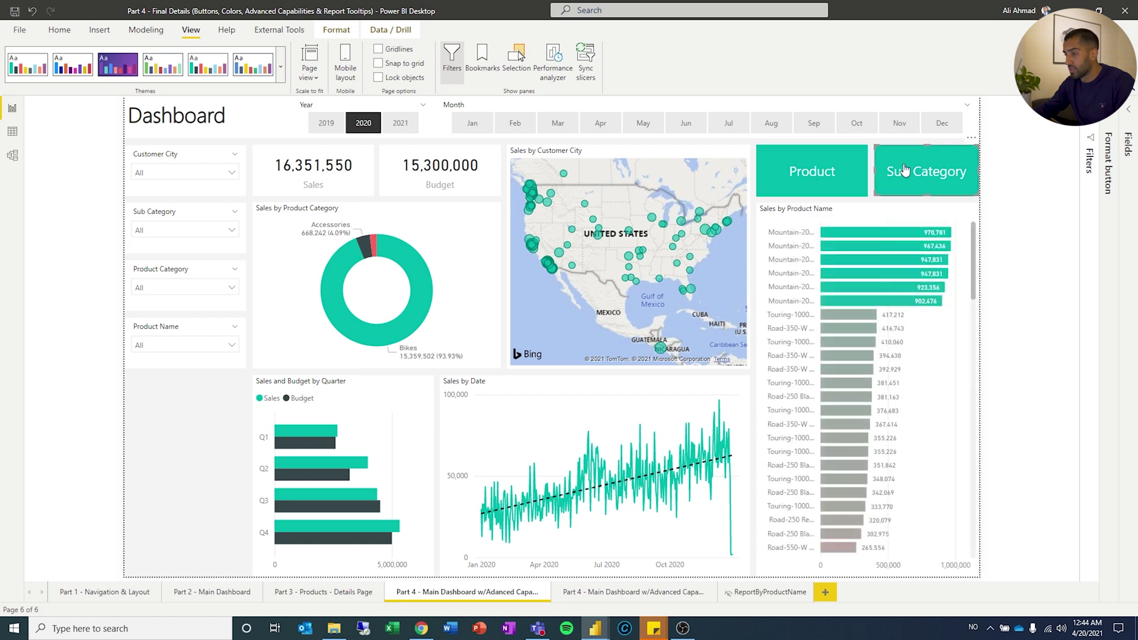
left_click(904, 171, "ctrl")
left_click(809, 172, "ctrl")
left_click(890, 172, "ctrl")
left_click(824, 171, "ctrl")
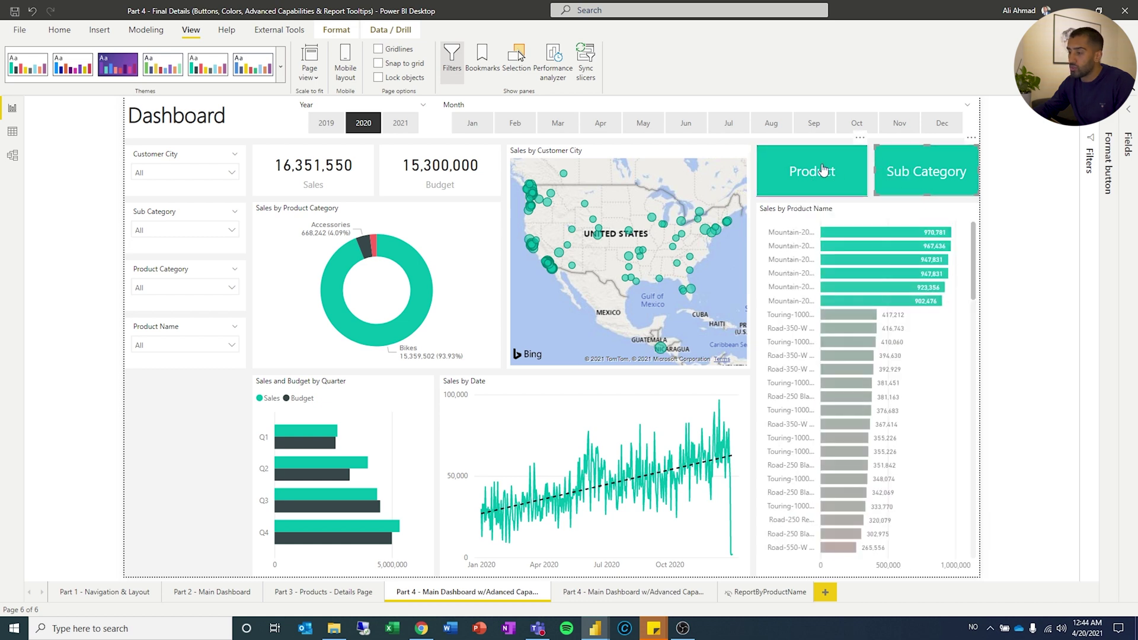
left_click(895, 172, "ctrl")
left_click(821, 172, "ctrl")
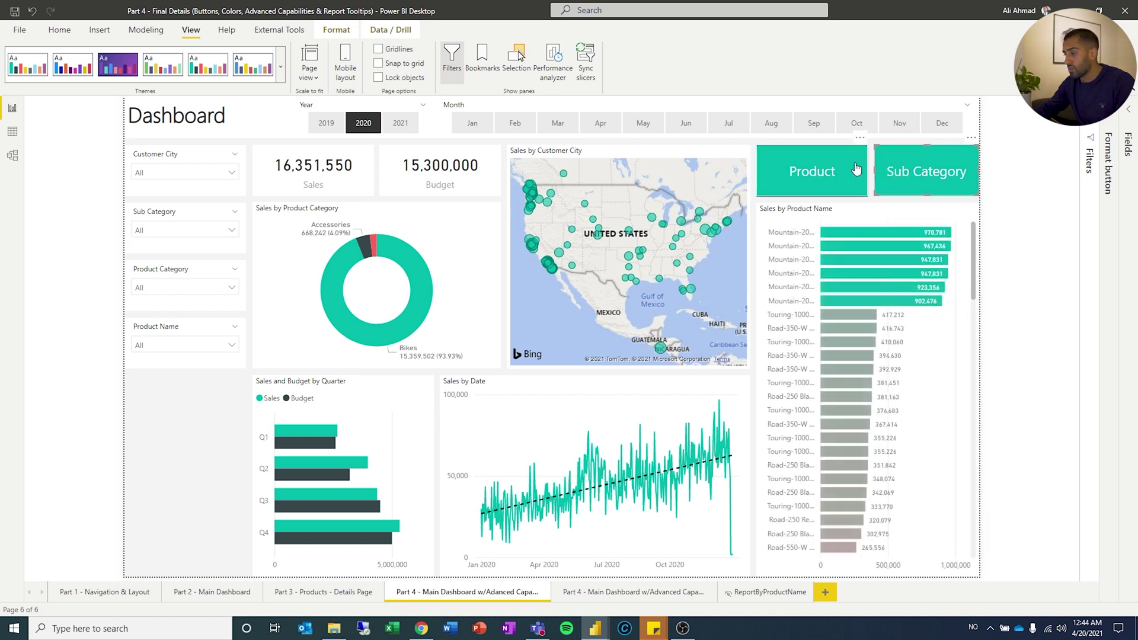
left_click(895, 168, "ctrl")
left_click(813, 172, "ctrl")
left_click(892, 172, "ctrl")
left_click(819, 172, "ctrl")
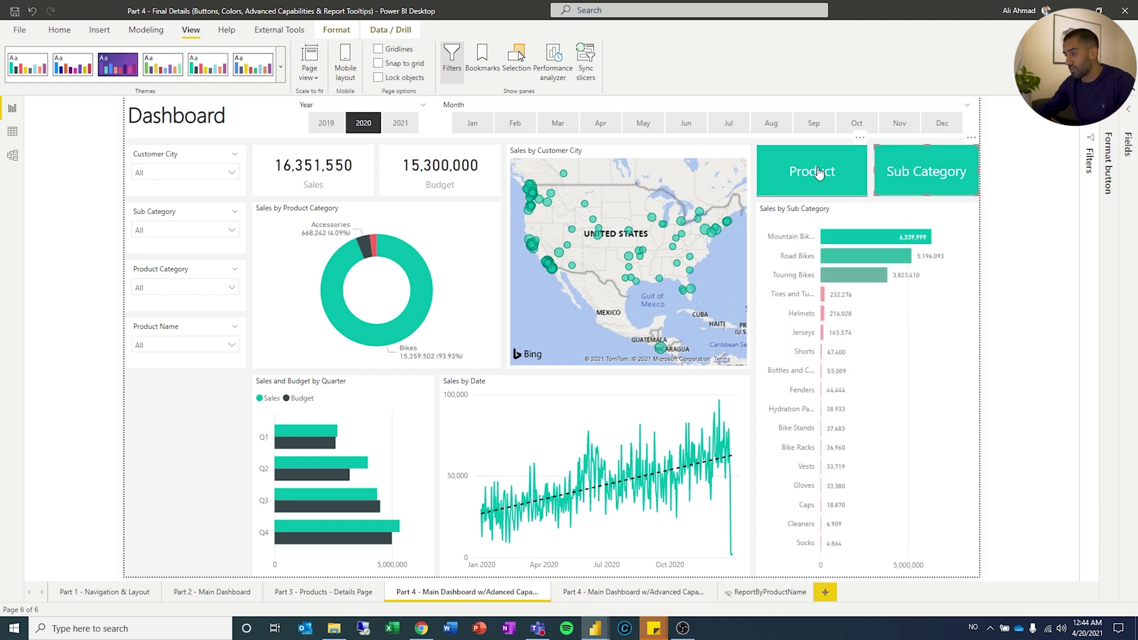
left_click(895, 172, "ctrl")
left_click(824, 171, "ctrl")
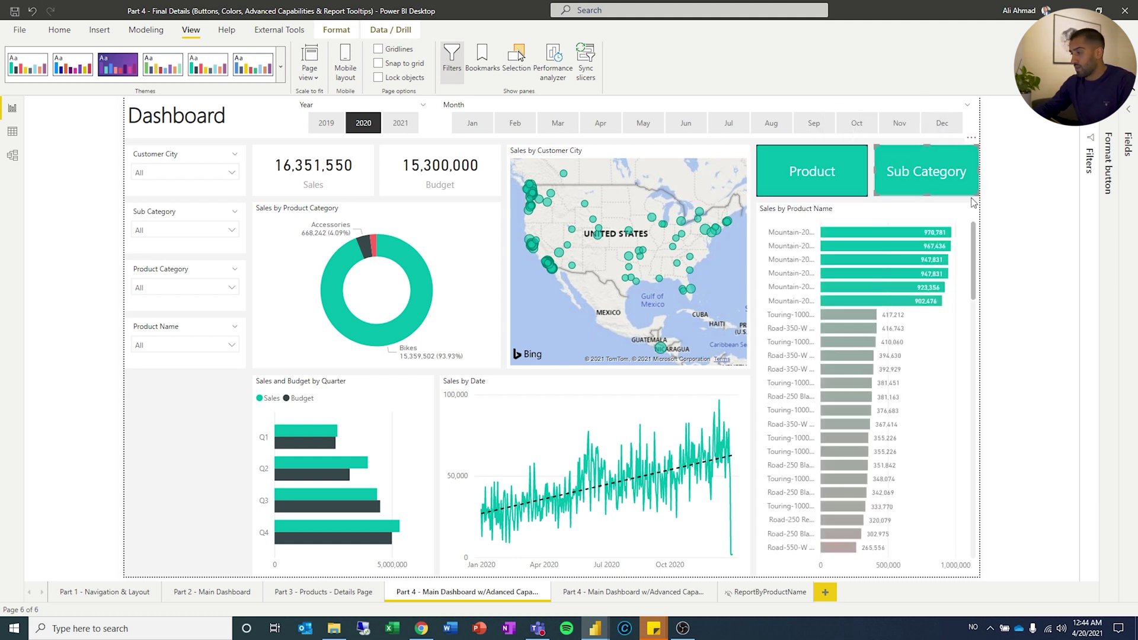
left_click(1018, 214)
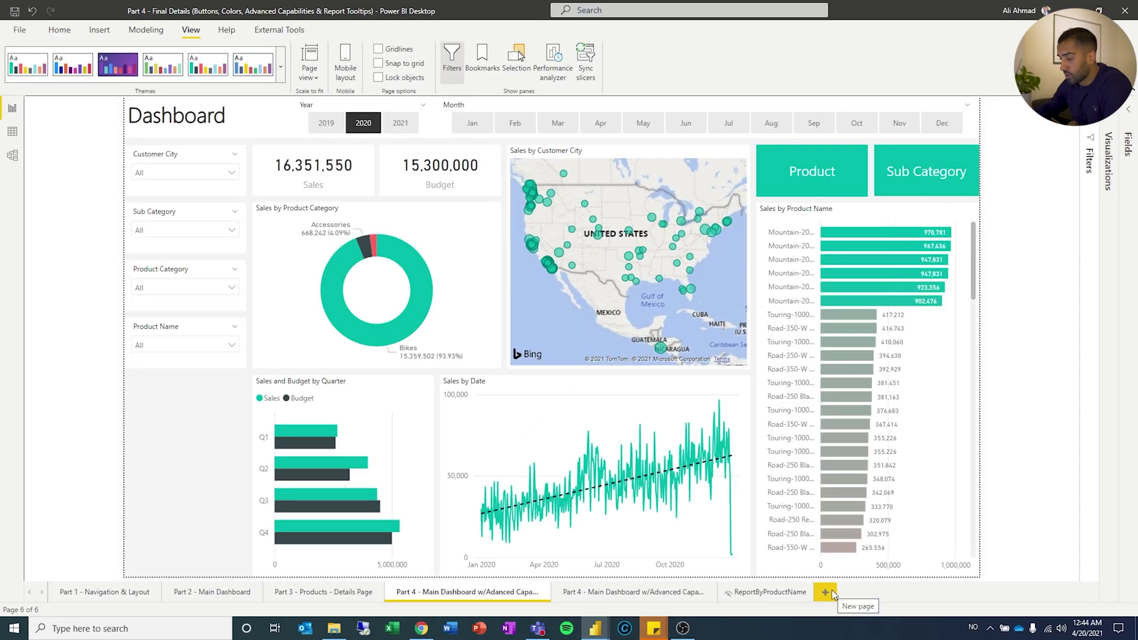
- Add a new blank page named ReportByProuctNameV2
left_click(830, 591)
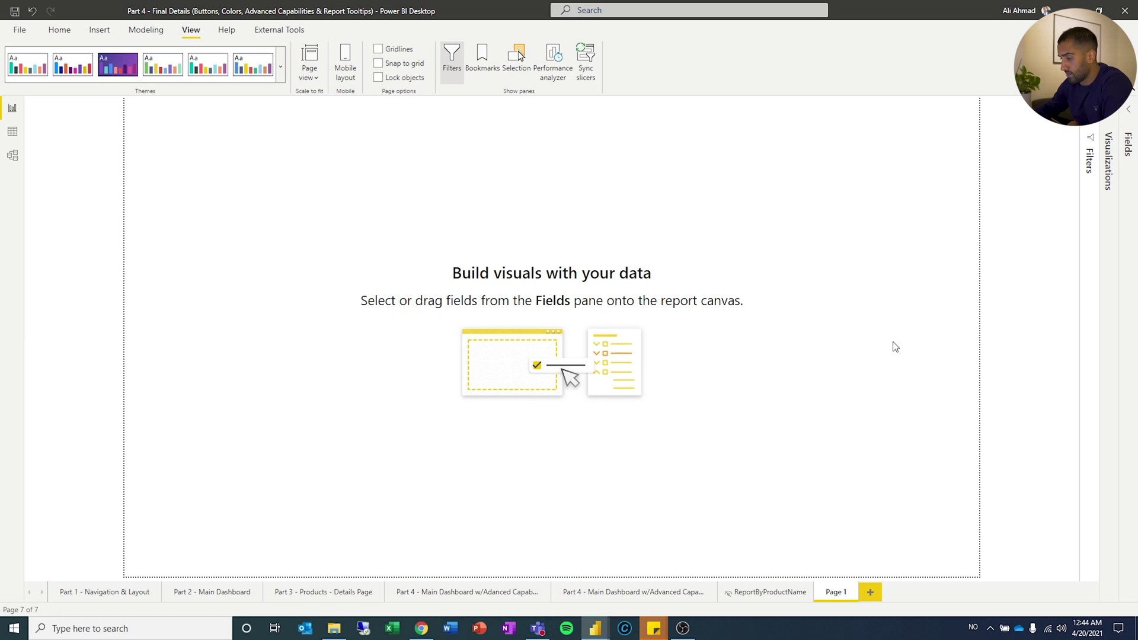
double_click(834, 593)
type("Rep")
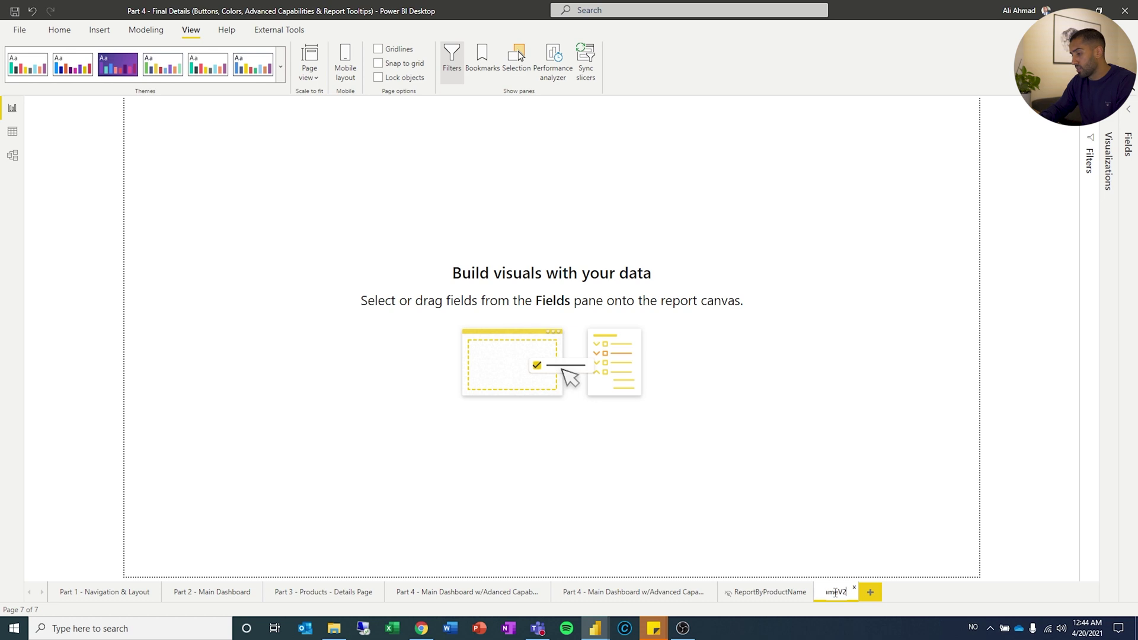
type("ortByProuctNameV2")
key("Return")
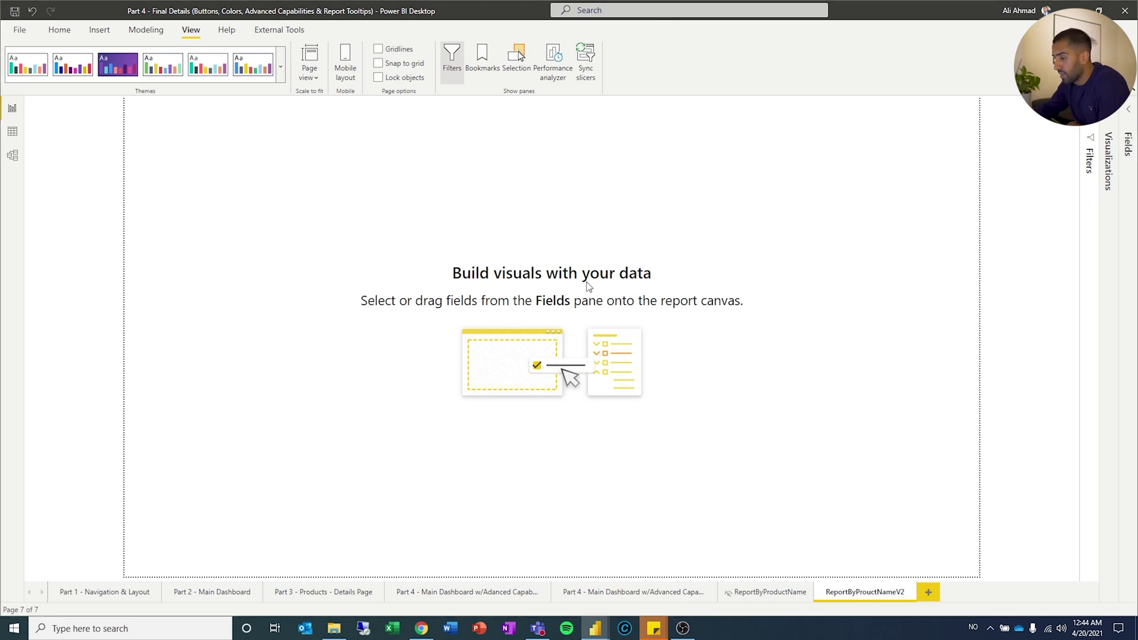
- Turn on Tooltip in Page information and set the page size type to Tooltip
left_click(1107, 145)
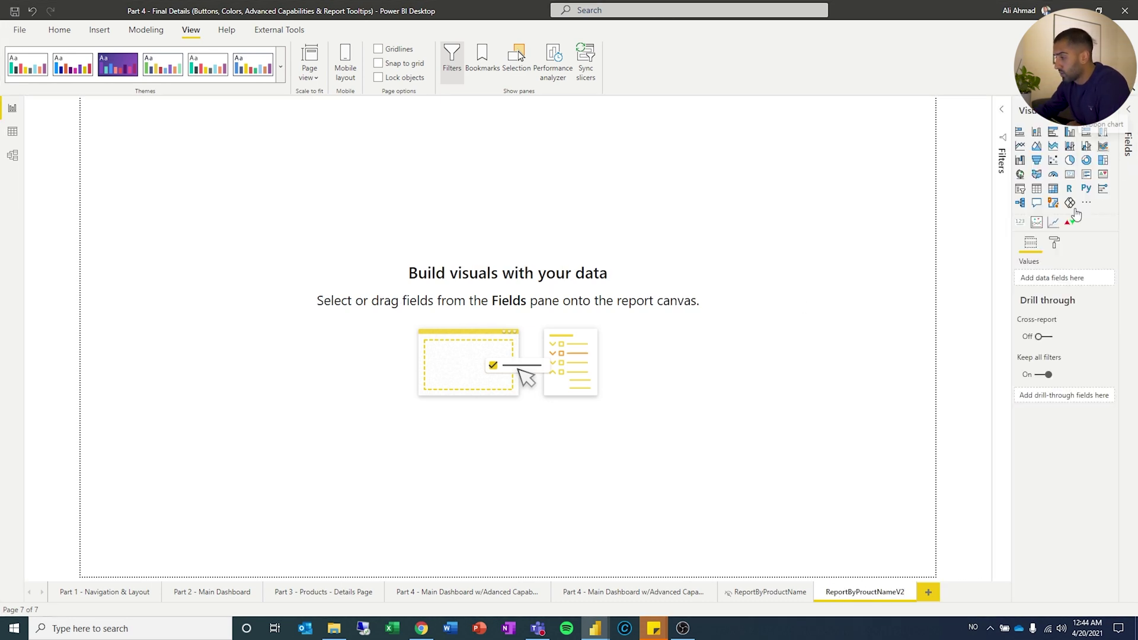
left_click(1054, 243)
left_click(1034, 289)
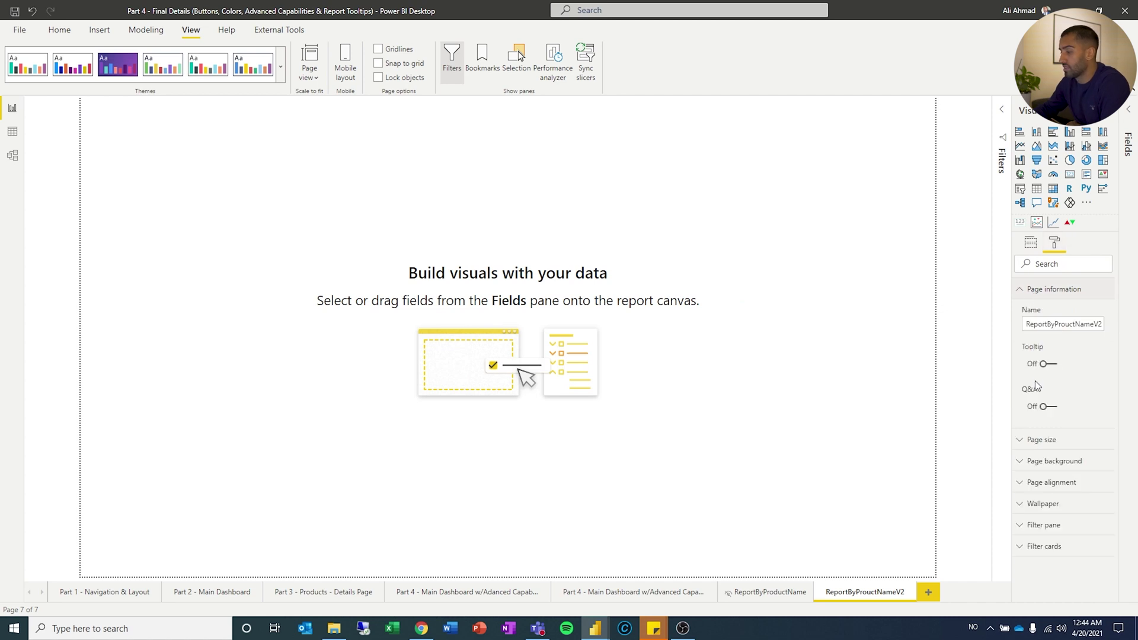
left_click(1047, 366)
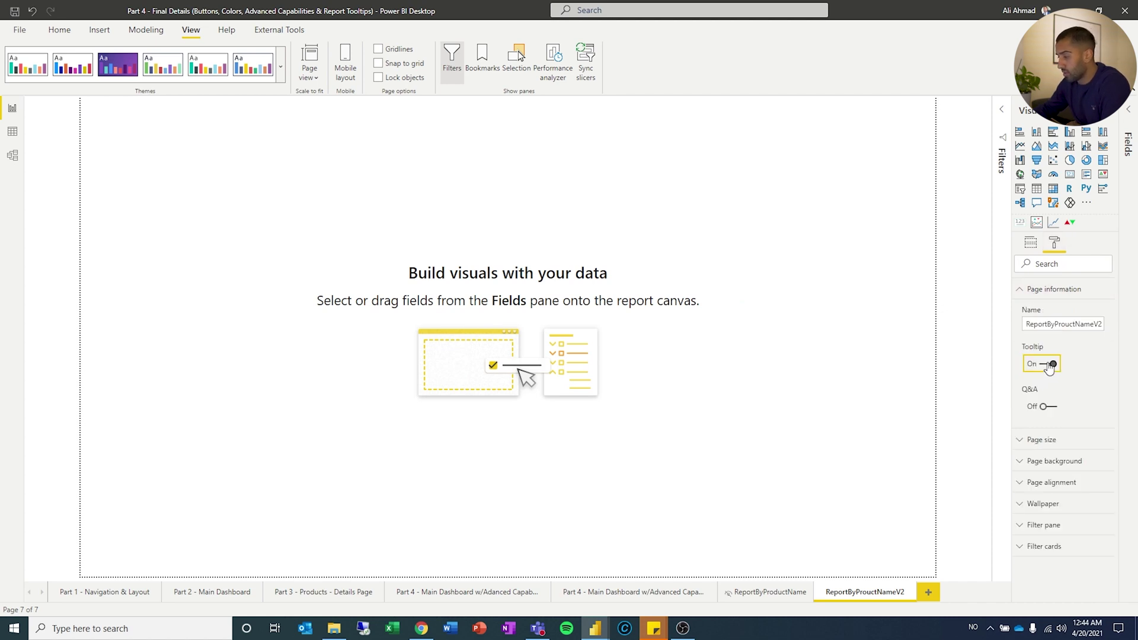
left_click(1040, 439)
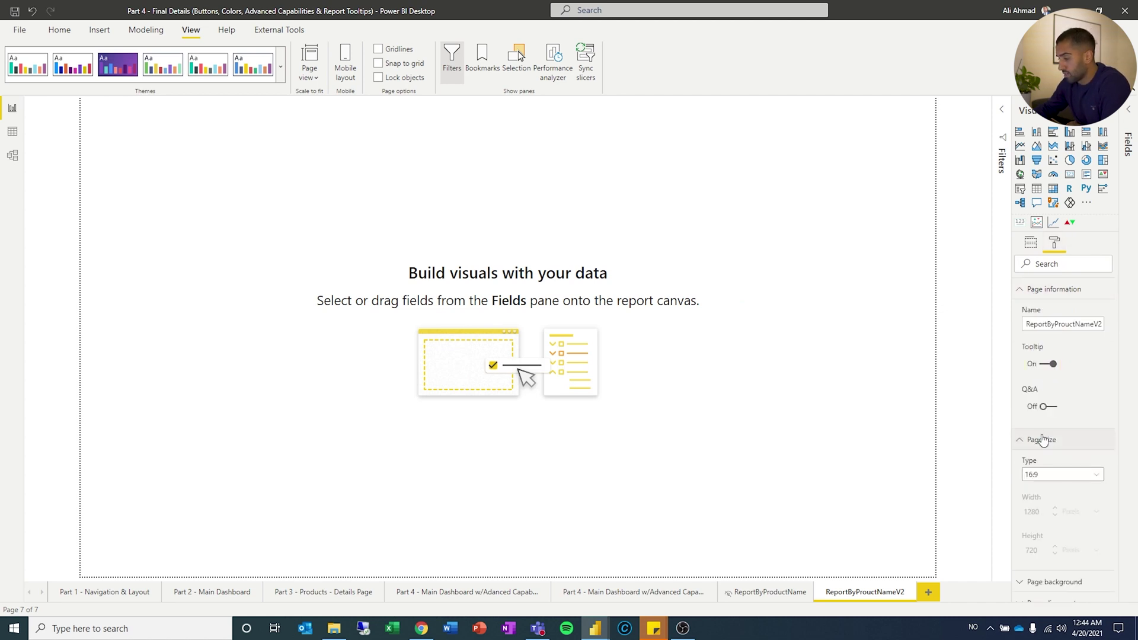
left_click(1043, 476)
left_click(1050, 532)
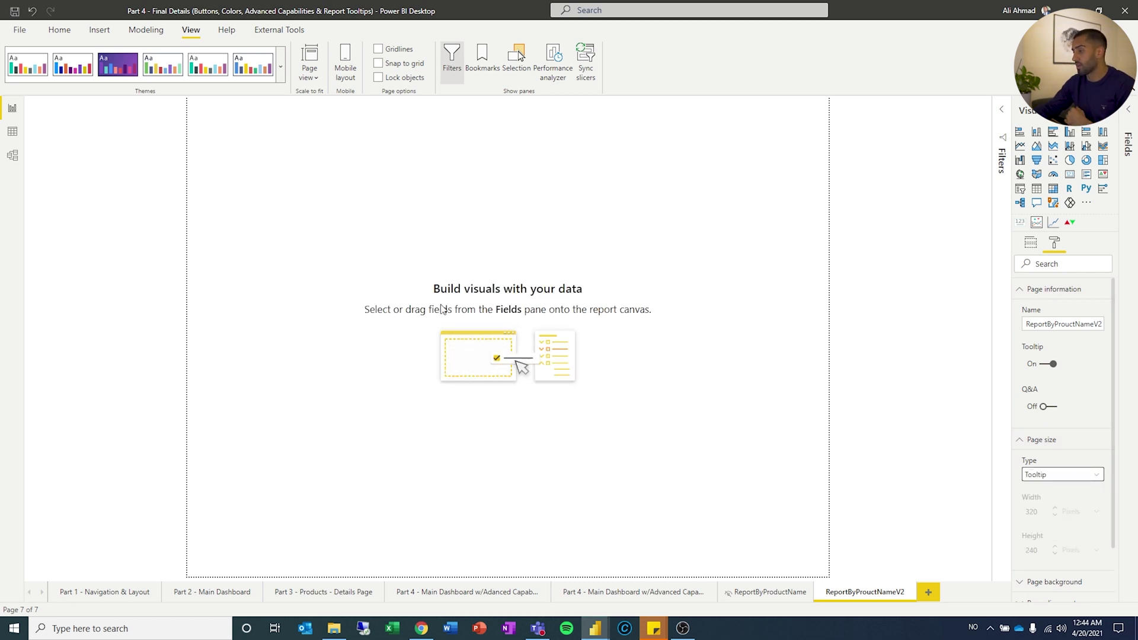
- Insert a clustered bar chart and stretch it to fill the page
left_click(1054, 134)
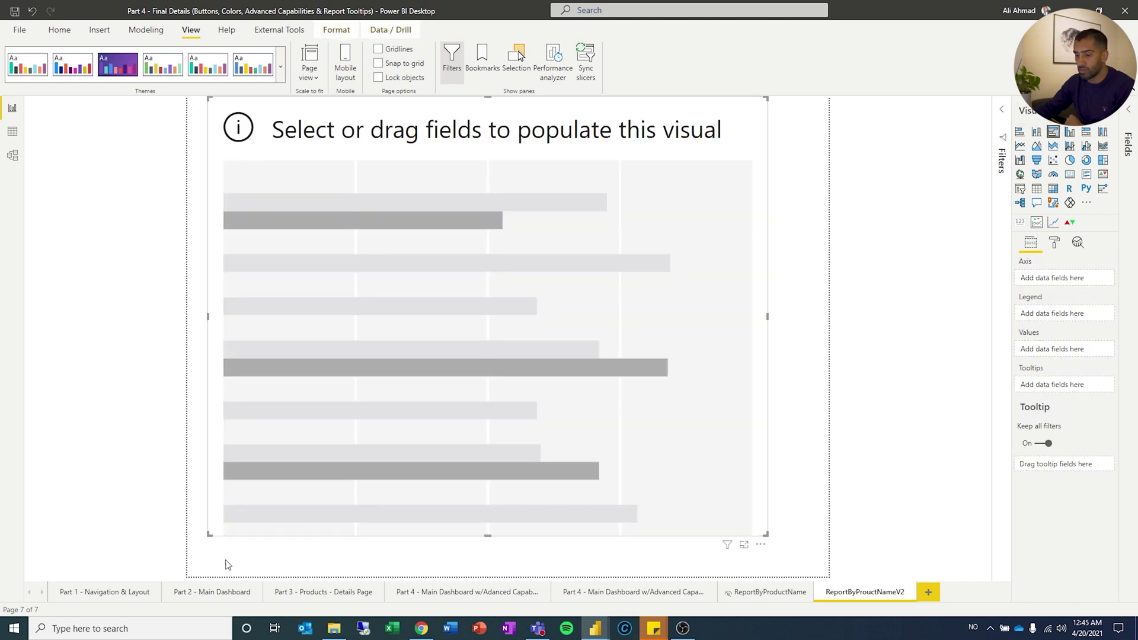
left_click_drag(208, 535, 188, 575)
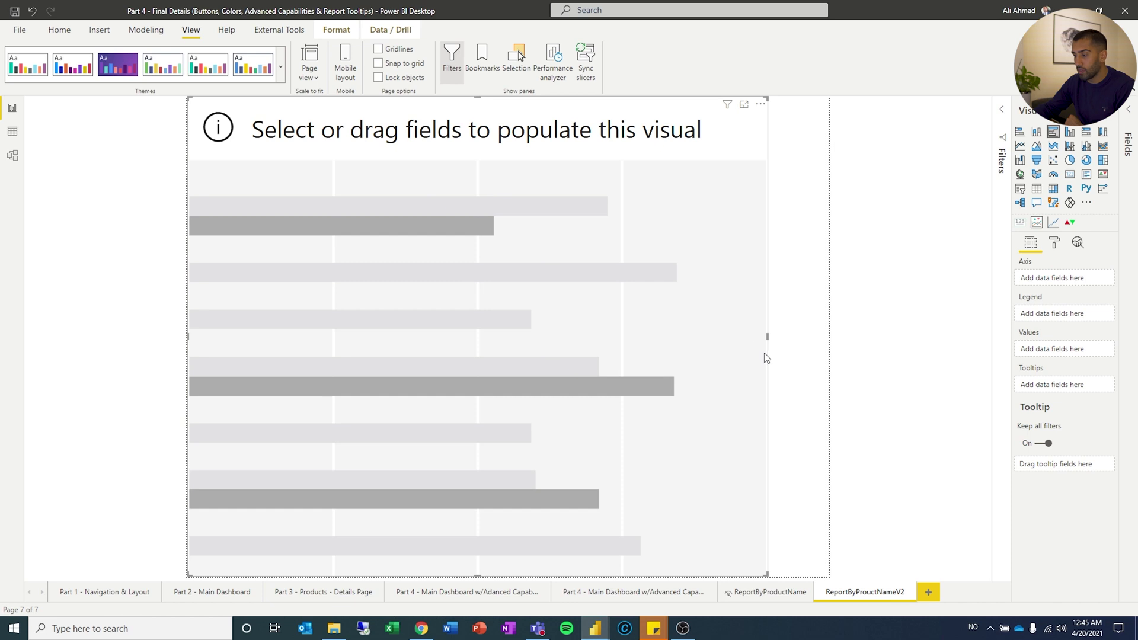
left_click_drag(768, 336, 874, 338)
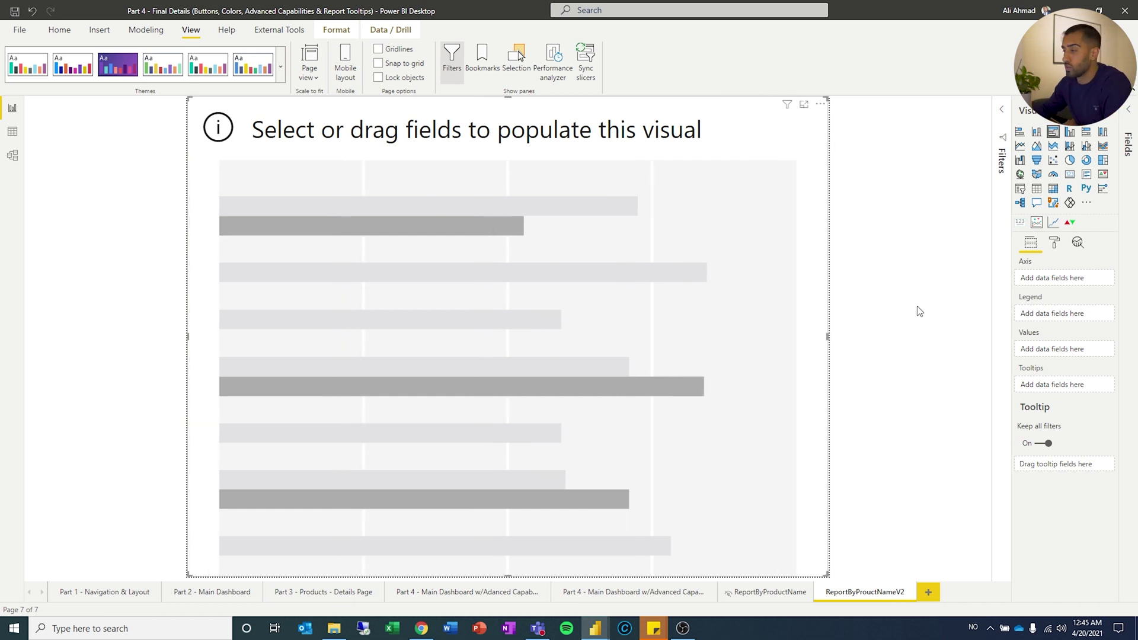
- Put Product Name on the chart's axis and Sales in its values
left_click(1130, 141)
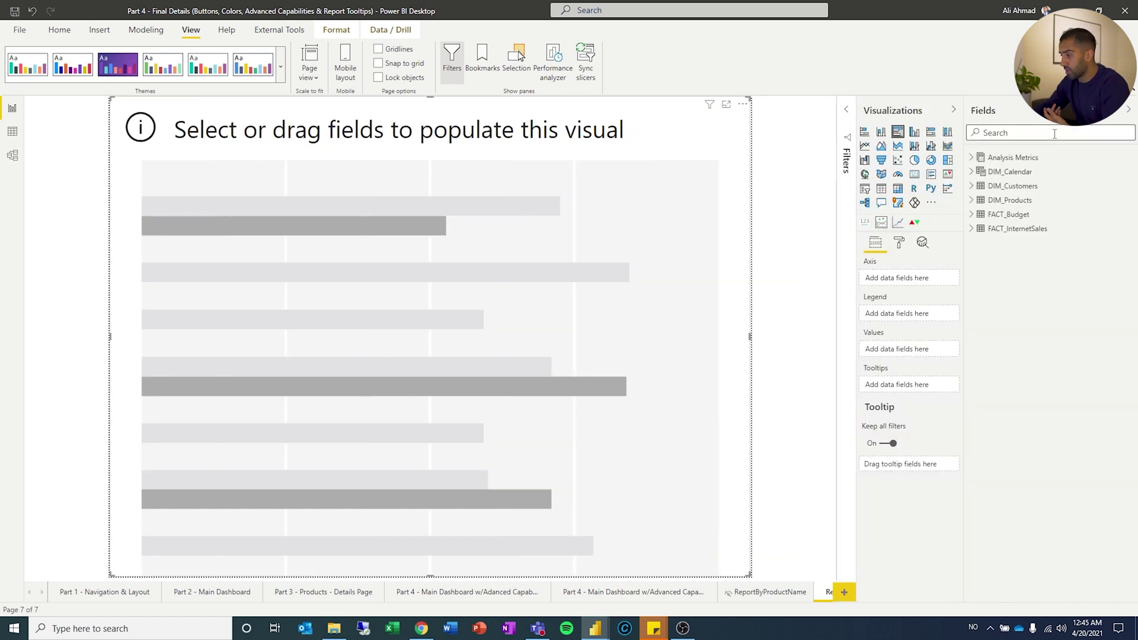
left_click(1055, 134)
type("Prod")
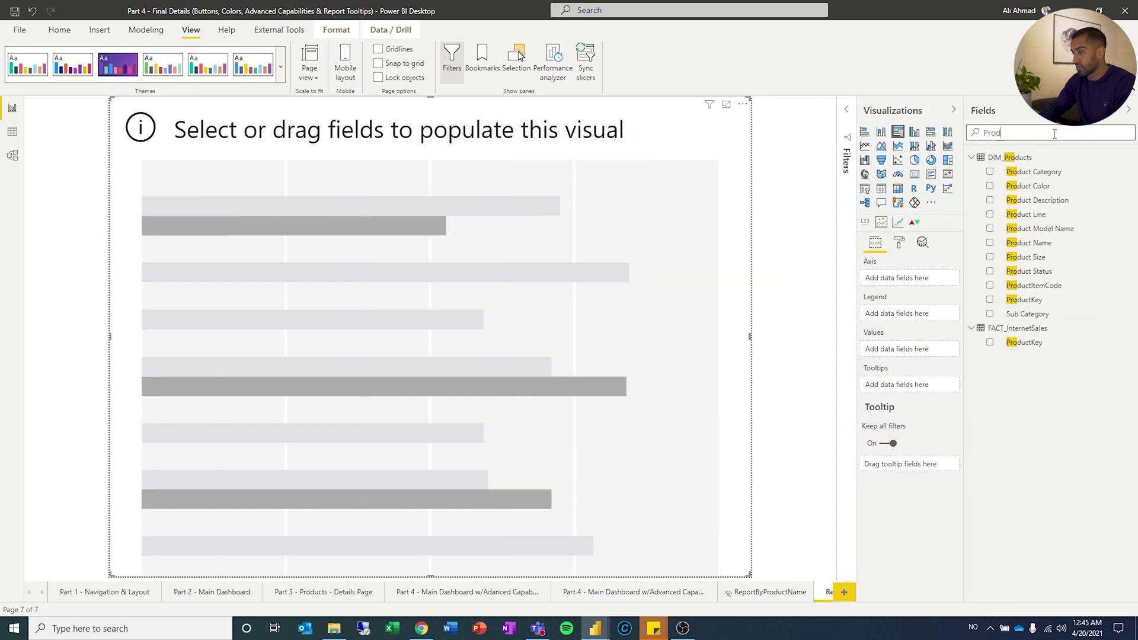
type("uct")
left_click_drag(1030, 243, 960, 189)
double_click(1010, 133)
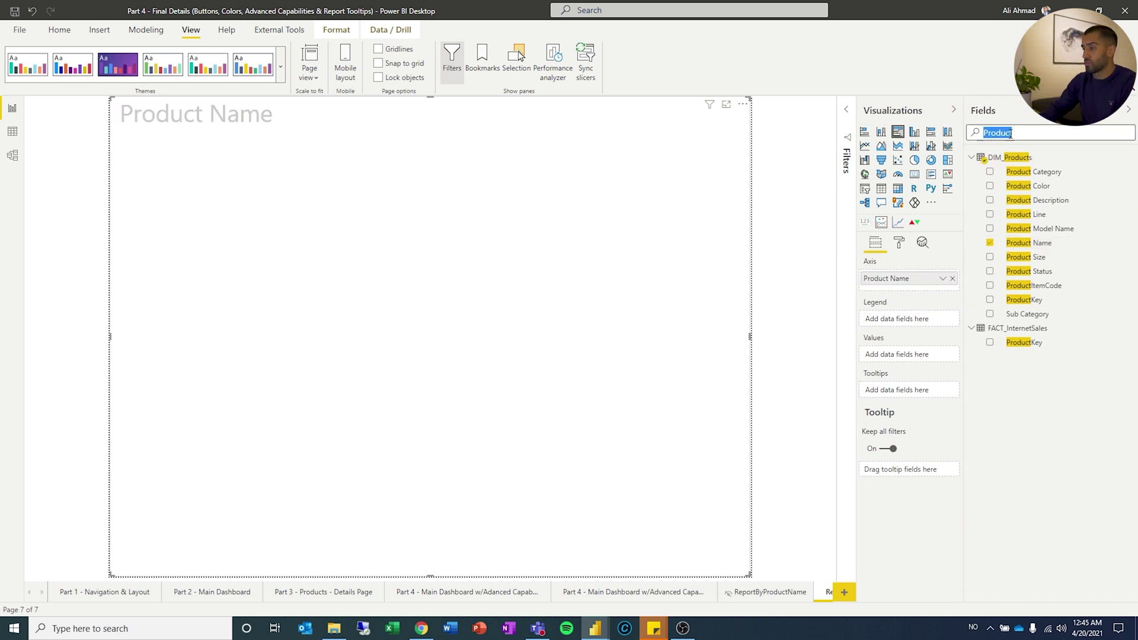
type("Sales")
left_click_drag(1014, 172, 883, 355)
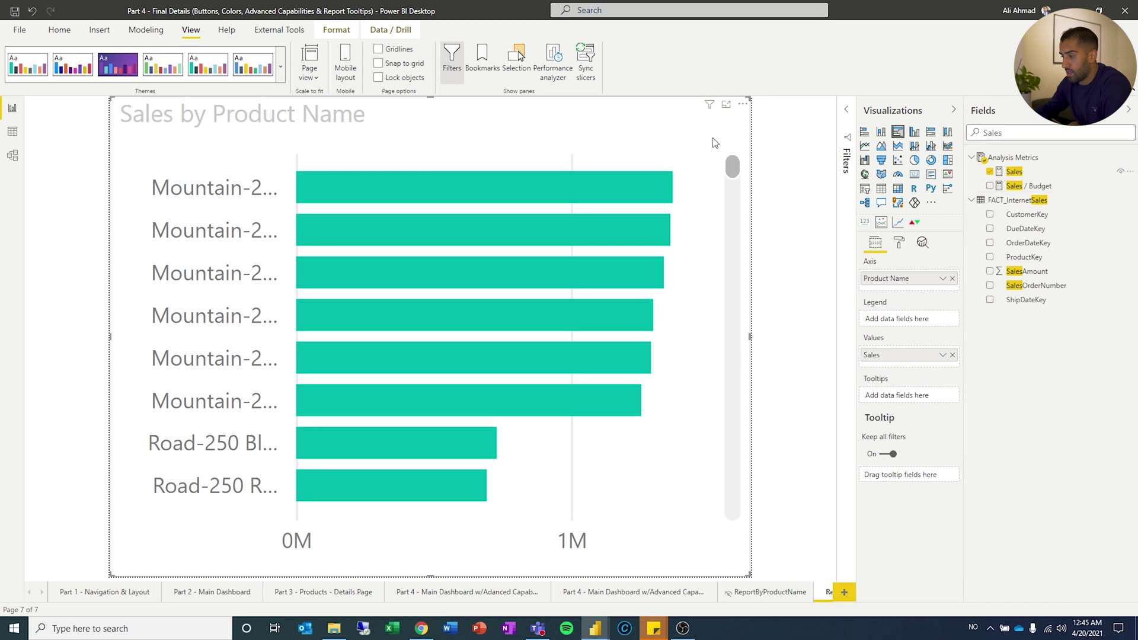
- Set the Product Name filter to Top N, showing the top 5 by Sales, and apply it
left_click(849, 165)
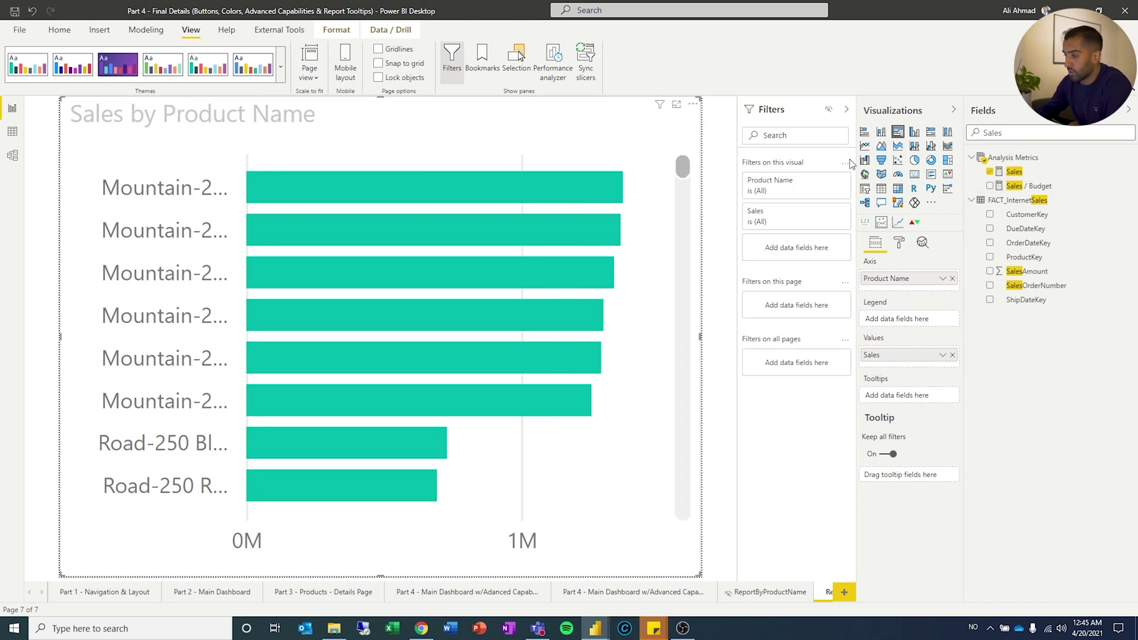
left_click(772, 186)
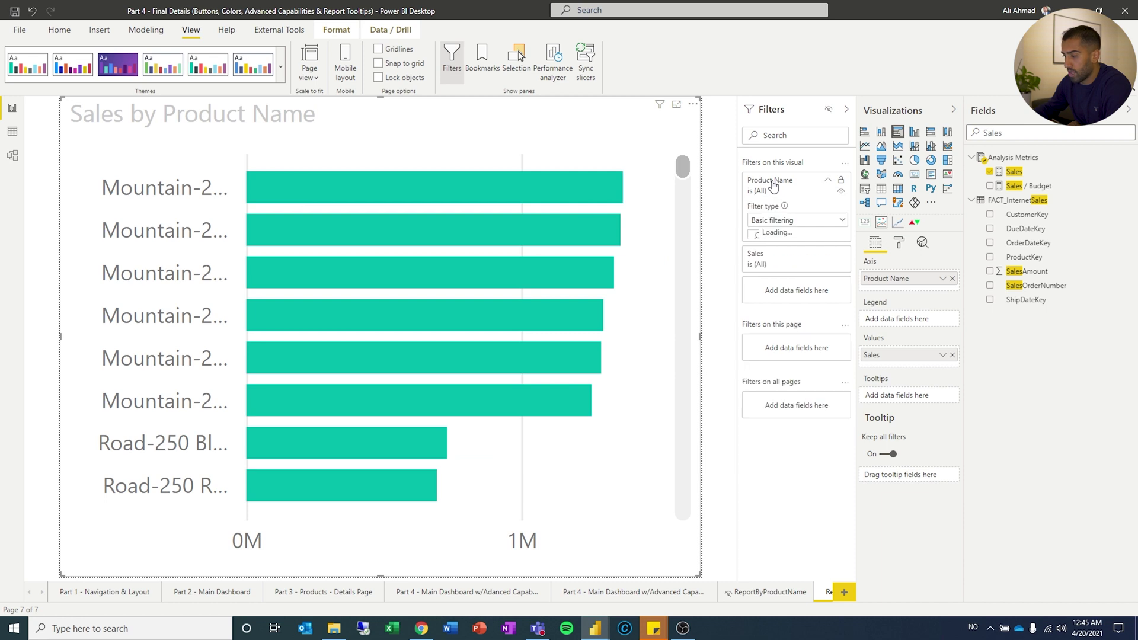
left_click(787, 230)
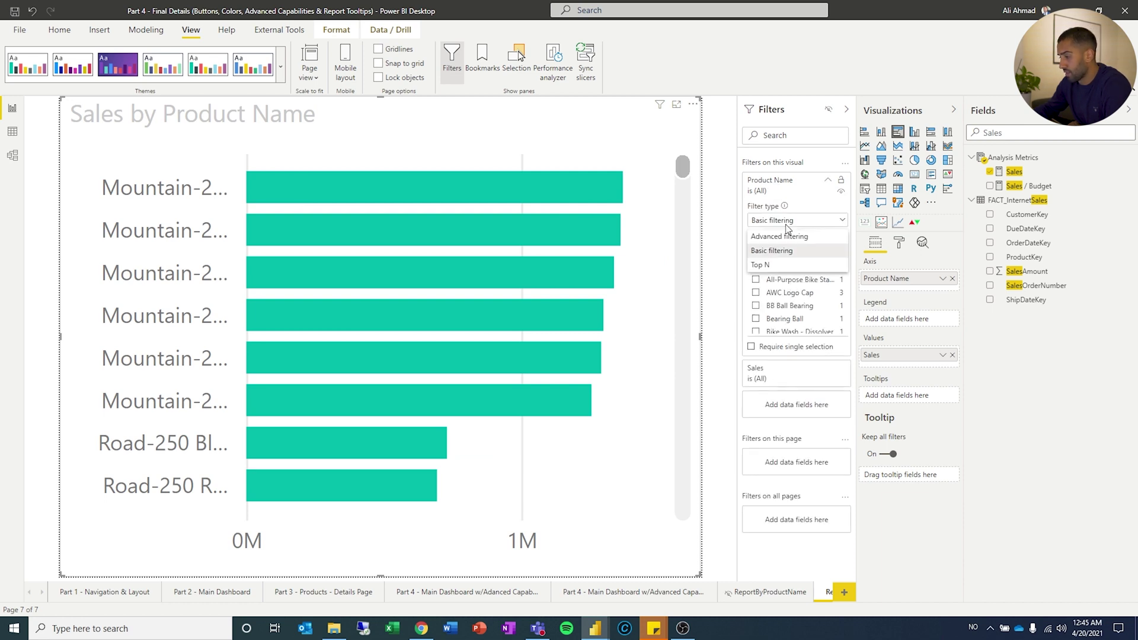
left_click(766, 267)
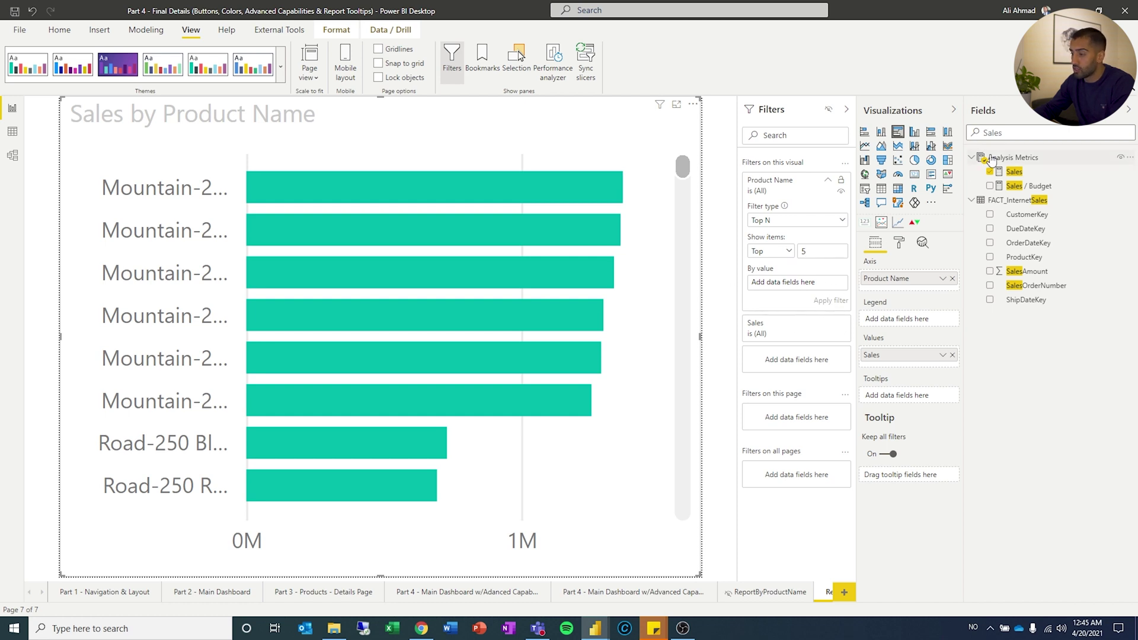
left_click_drag(1014, 171, 790, 284)
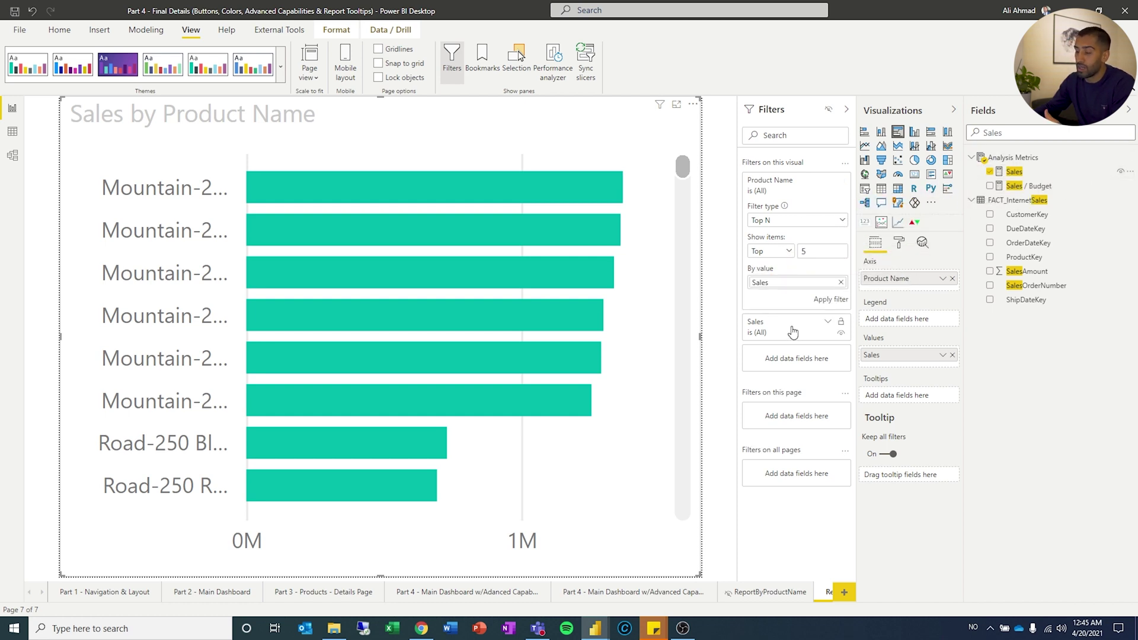
left_click(831, 300)
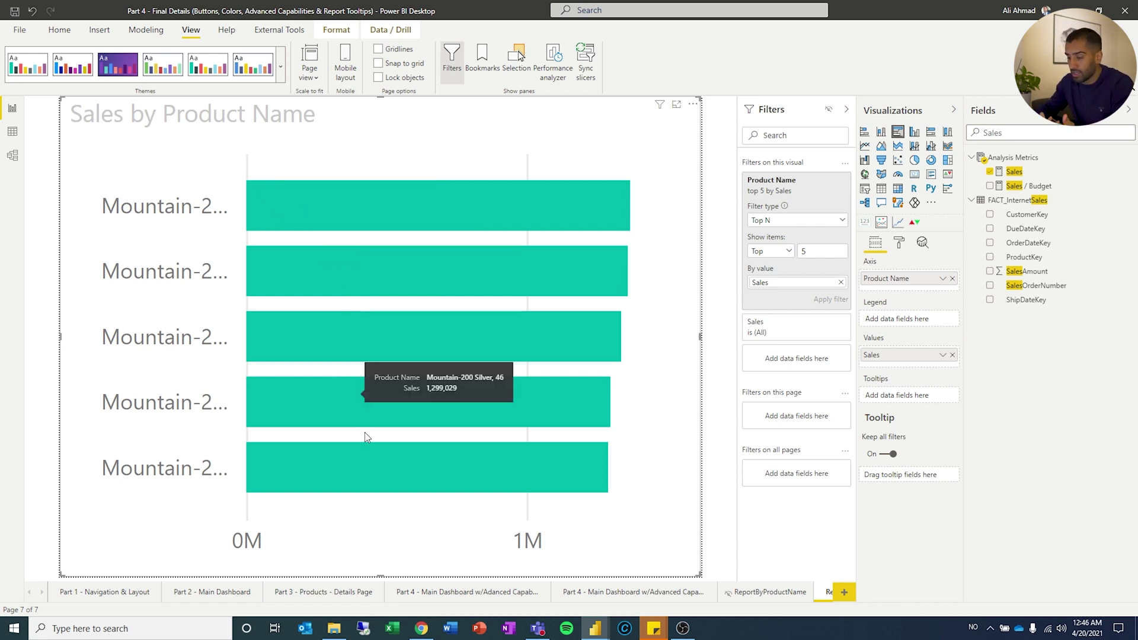
- Format-paint the dashboard product chart's style onto the top-5 chart, then collapse Visualizations and Filters
left_click(612, 592)
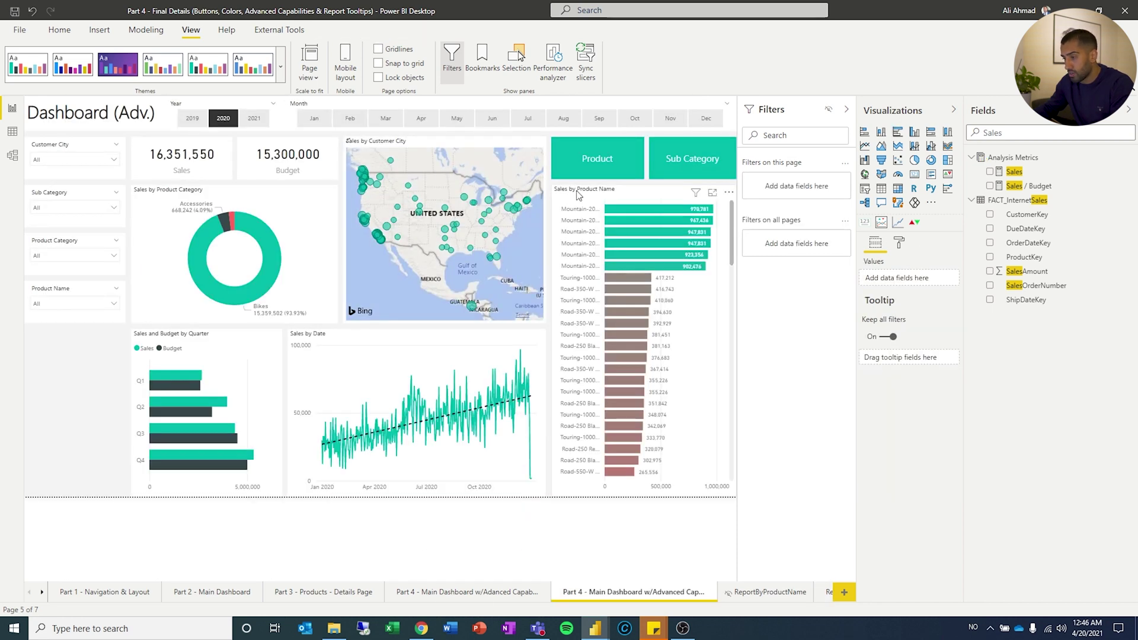
left_click(578, 195)
left_click(59, 29)
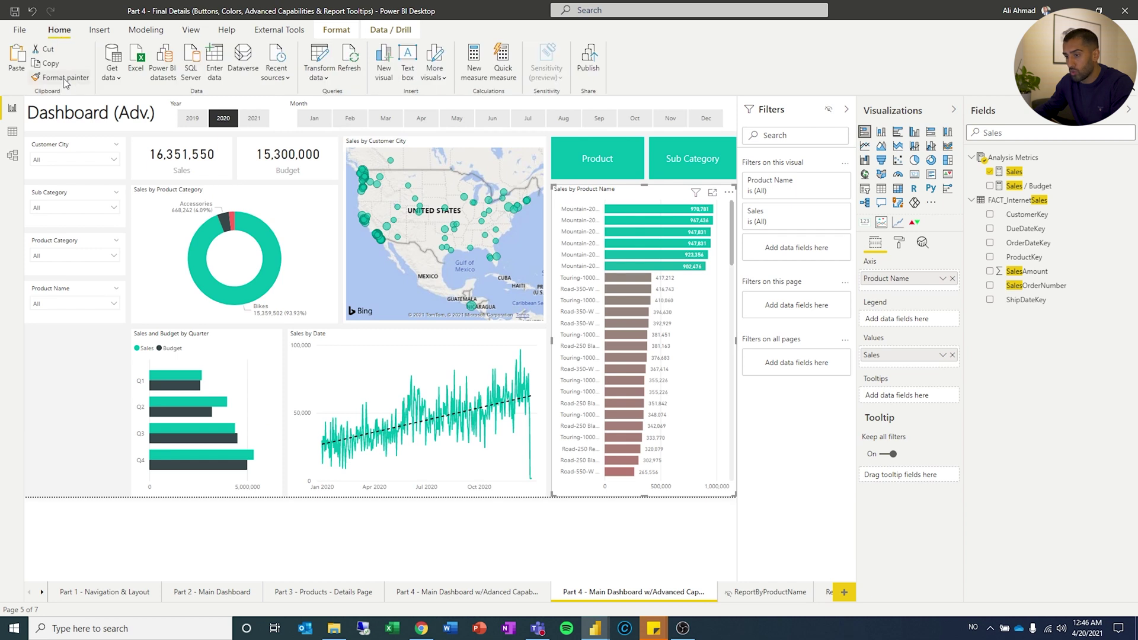
left_click(42, 592)
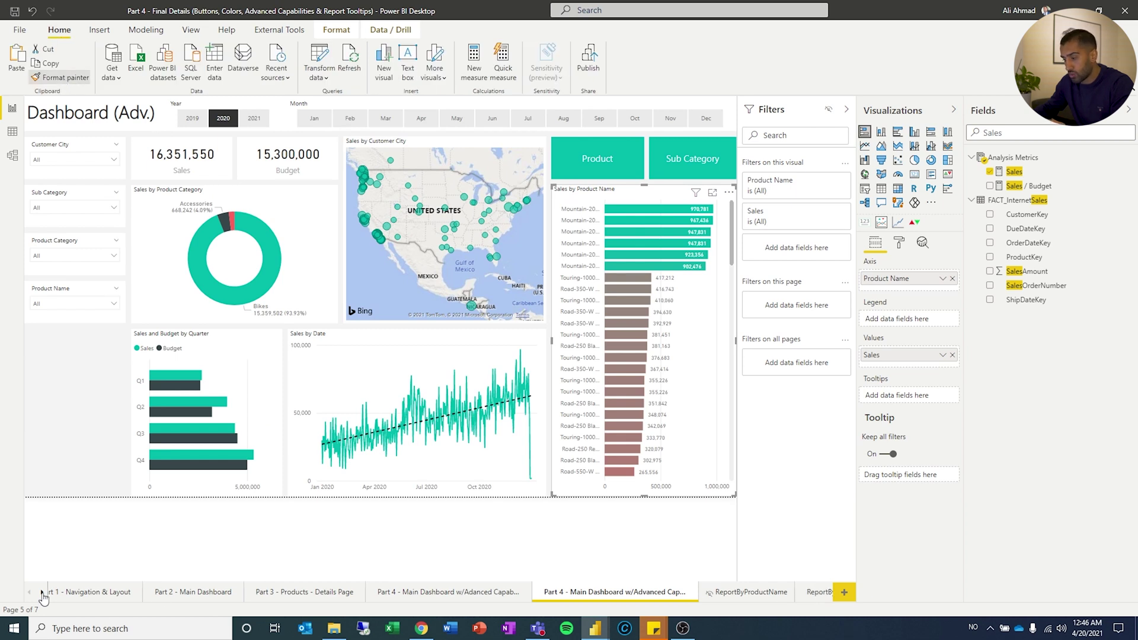
left_click(42, 592)
left_click(783, 592)
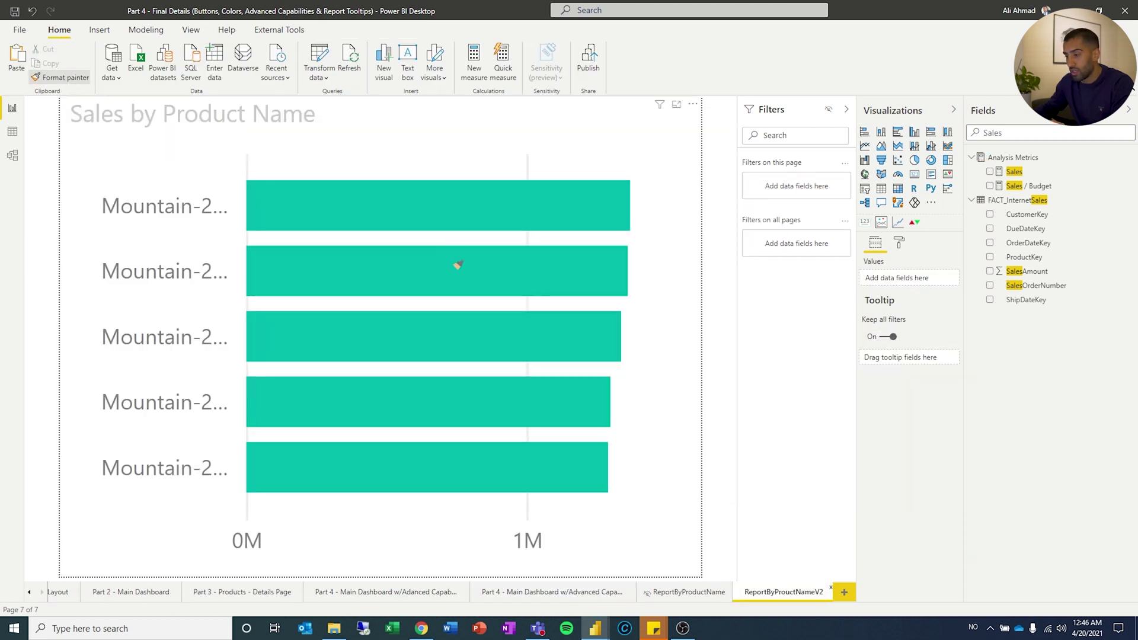
left_click(664, 344)
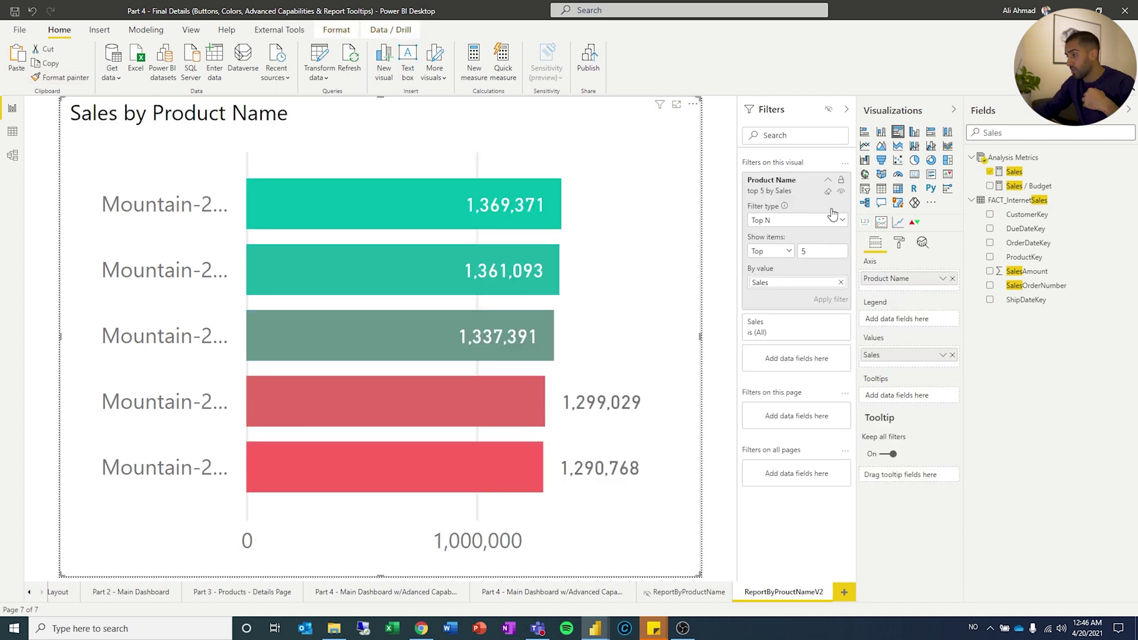
left_click(953, 109)
left_click(935, 109)
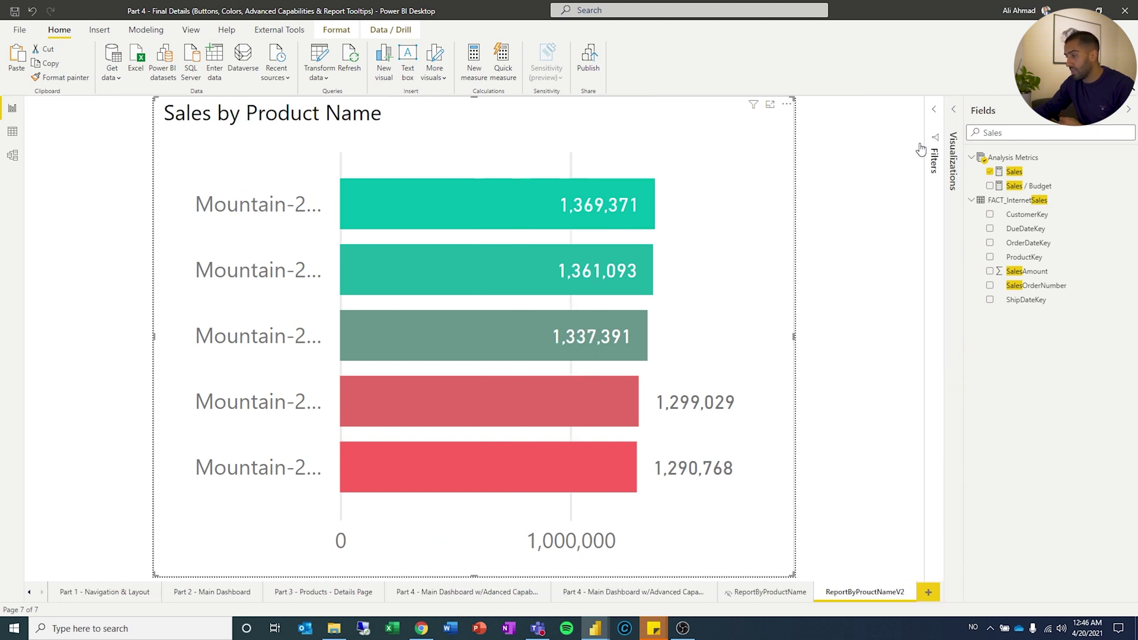
- Hide the Fields pane, return to the Part 4 dashboard page, and select the Sales by Customer City map
left_click(1128, 109)
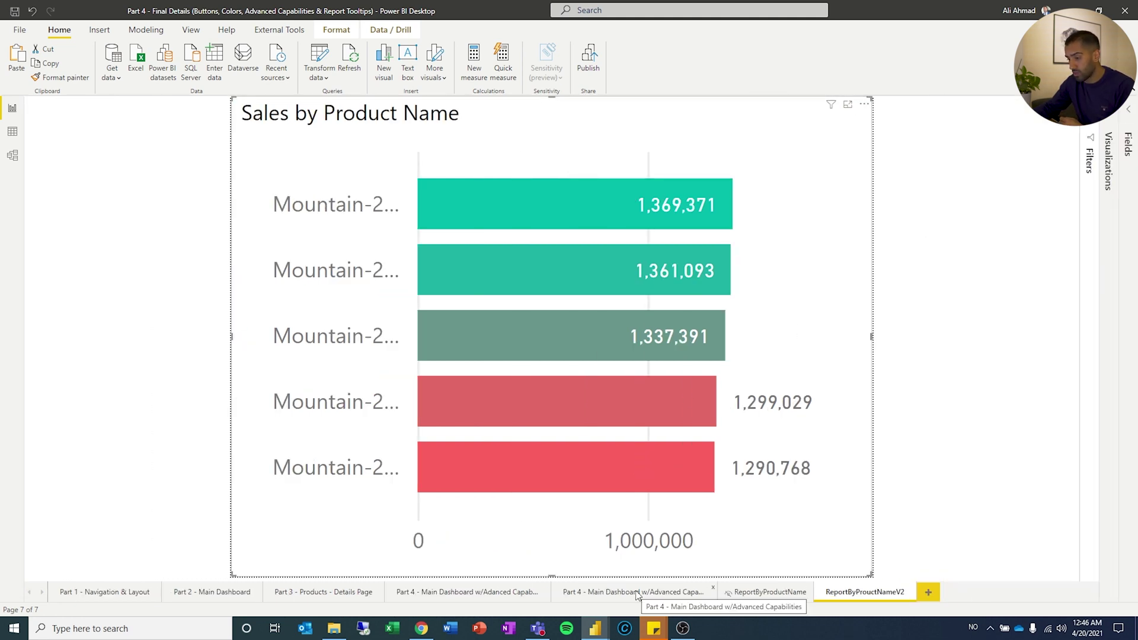
left_click(495, 597)
mouse_move(553, 271)
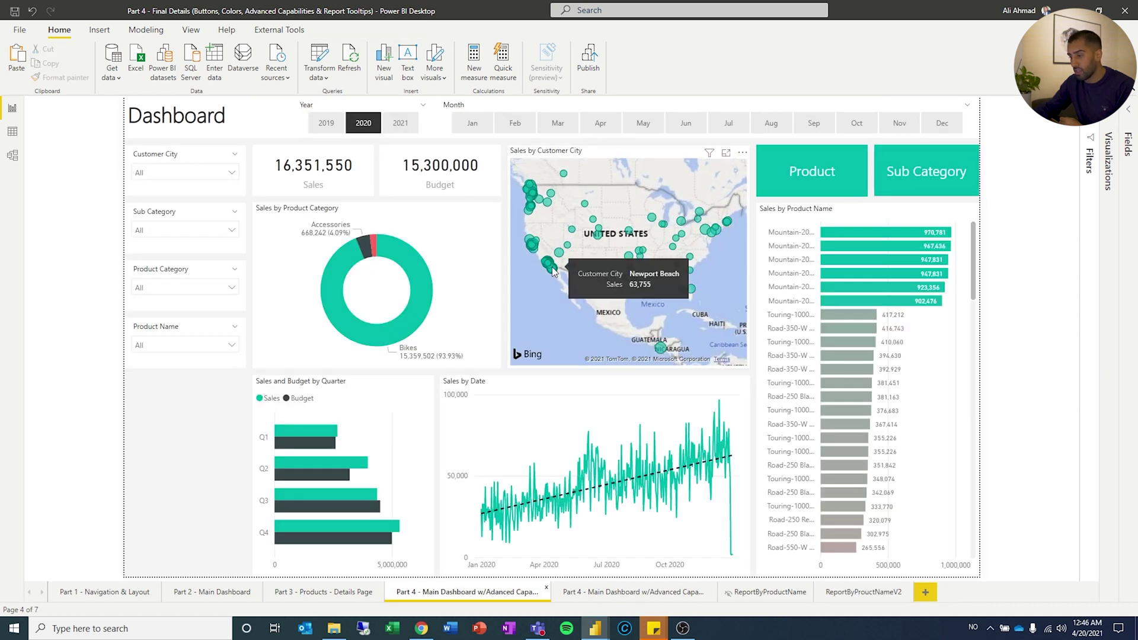
left_click(561, 156)
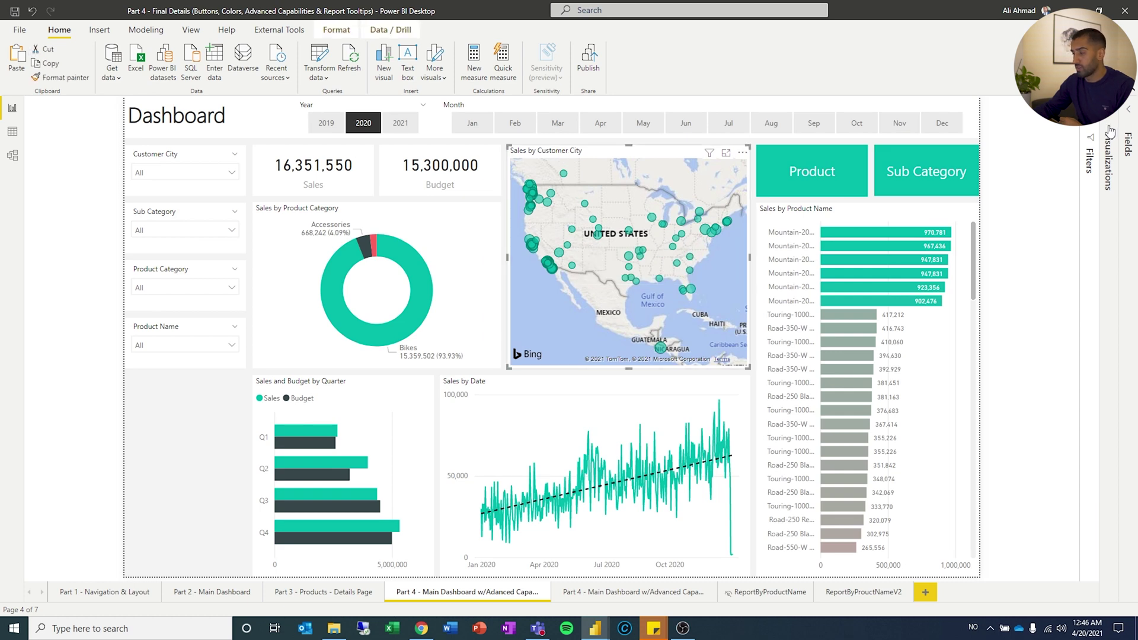
- Set the map's tooltip Type to Report page and Page to ReportByProuctNameV2
left_click(1110, 132)
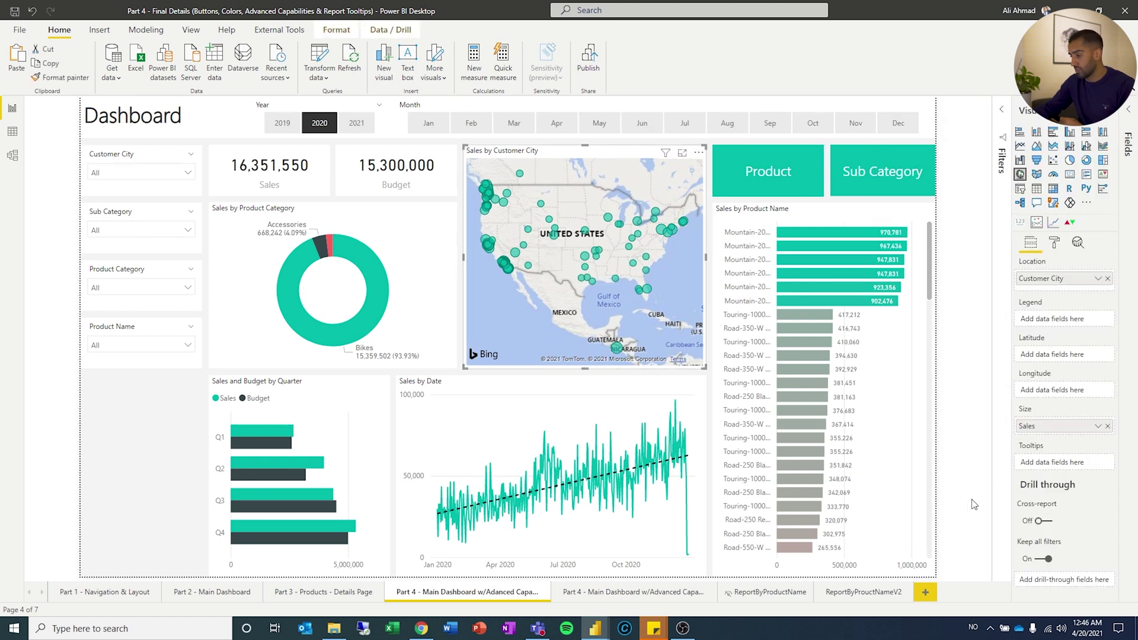
left_click(1057, 245)
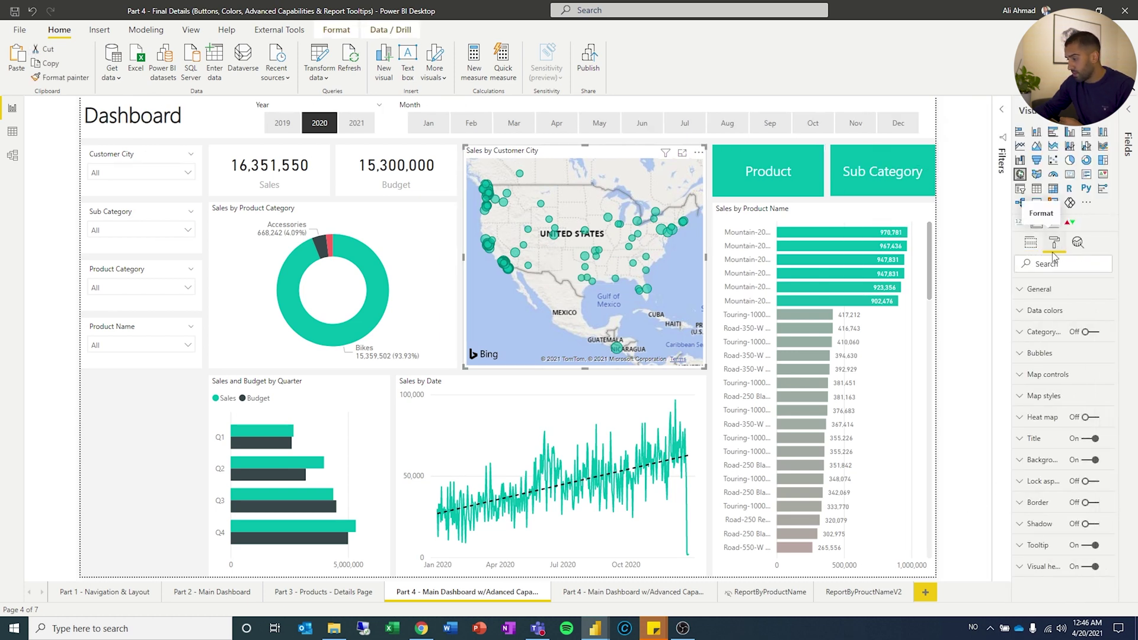
left_click(1038, 548)
scroll(1038, 474, "down", 3)
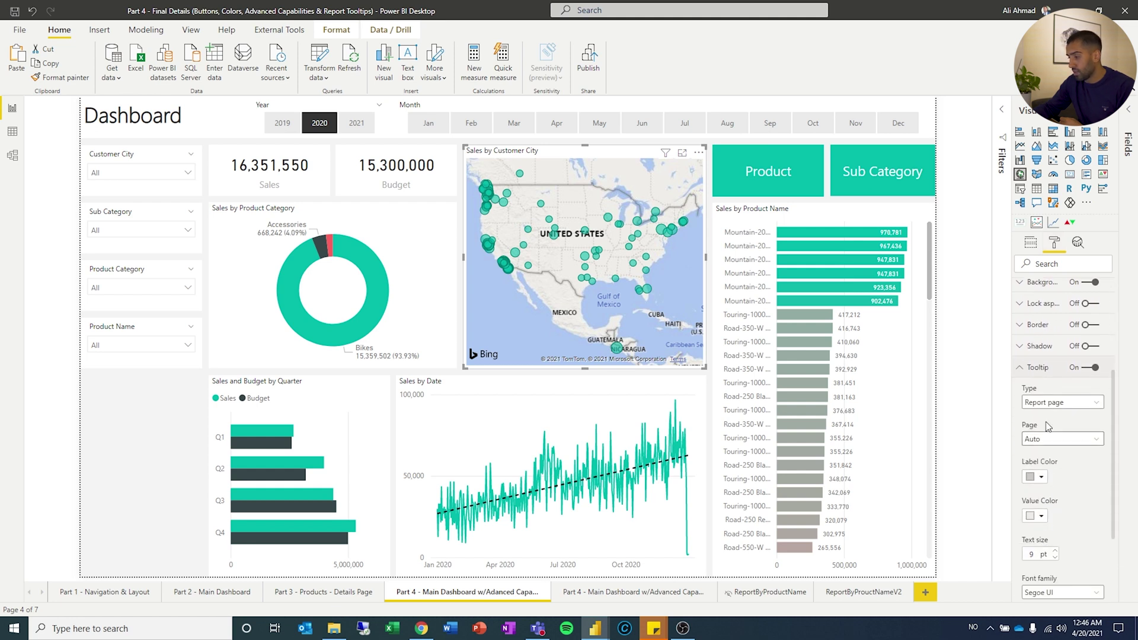
left_click(1048, 404)
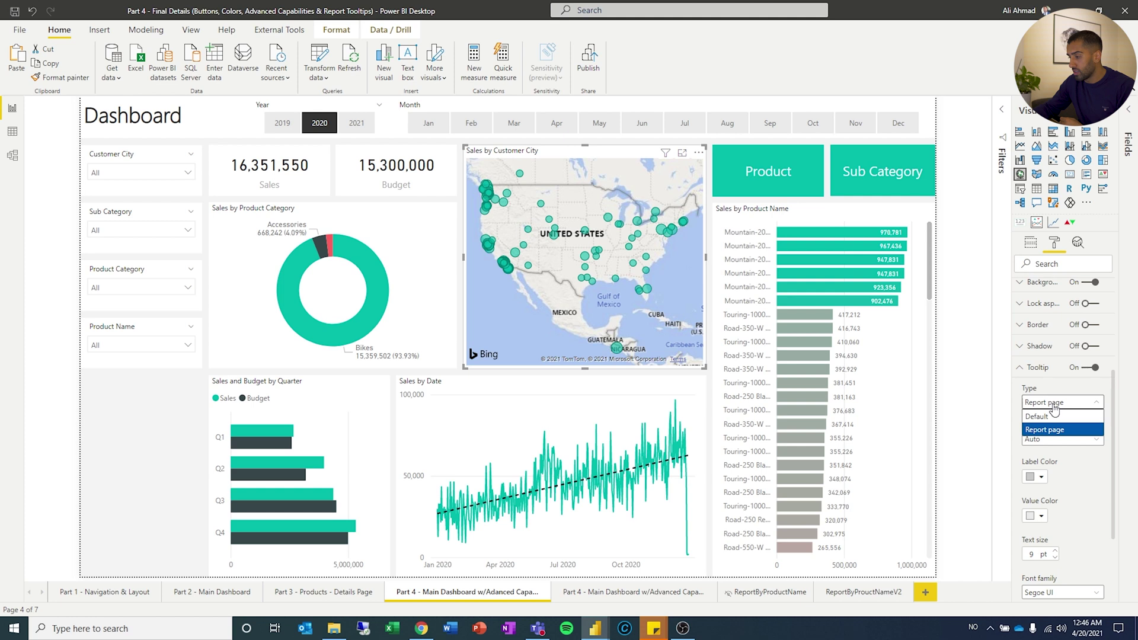
left_click(1047, 429)
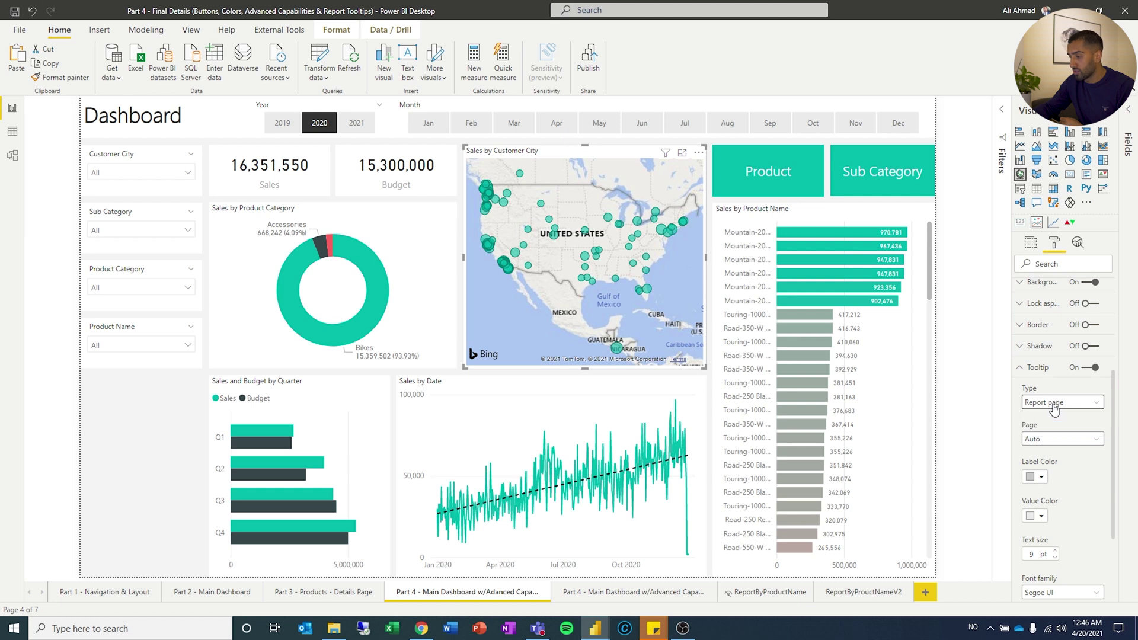
left_click(1044, 441)
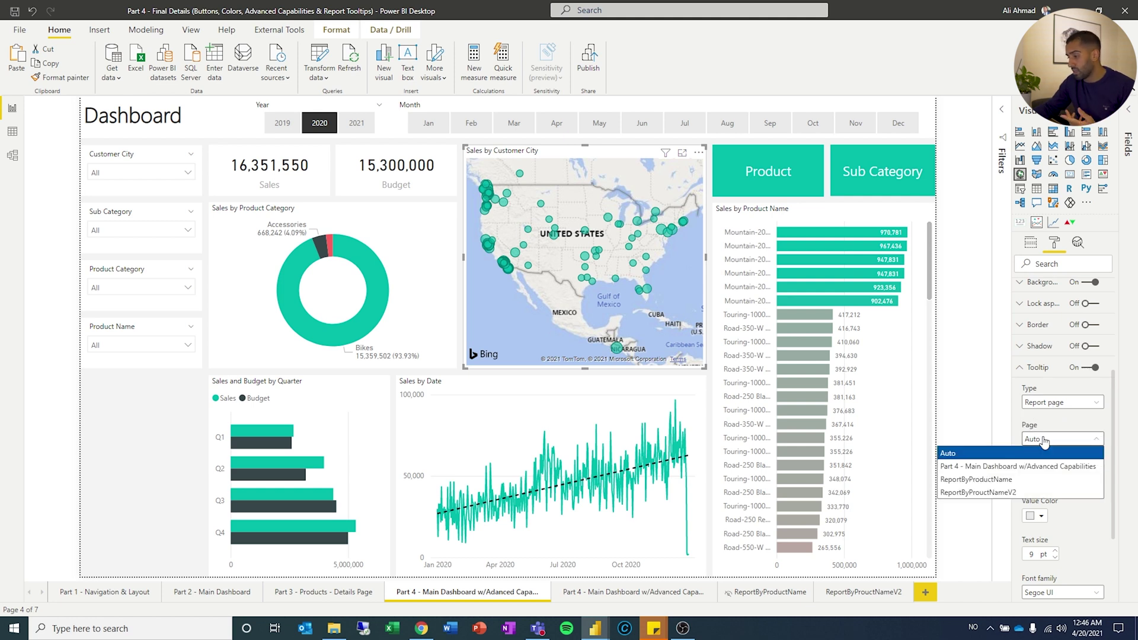
left_click(985, 493)
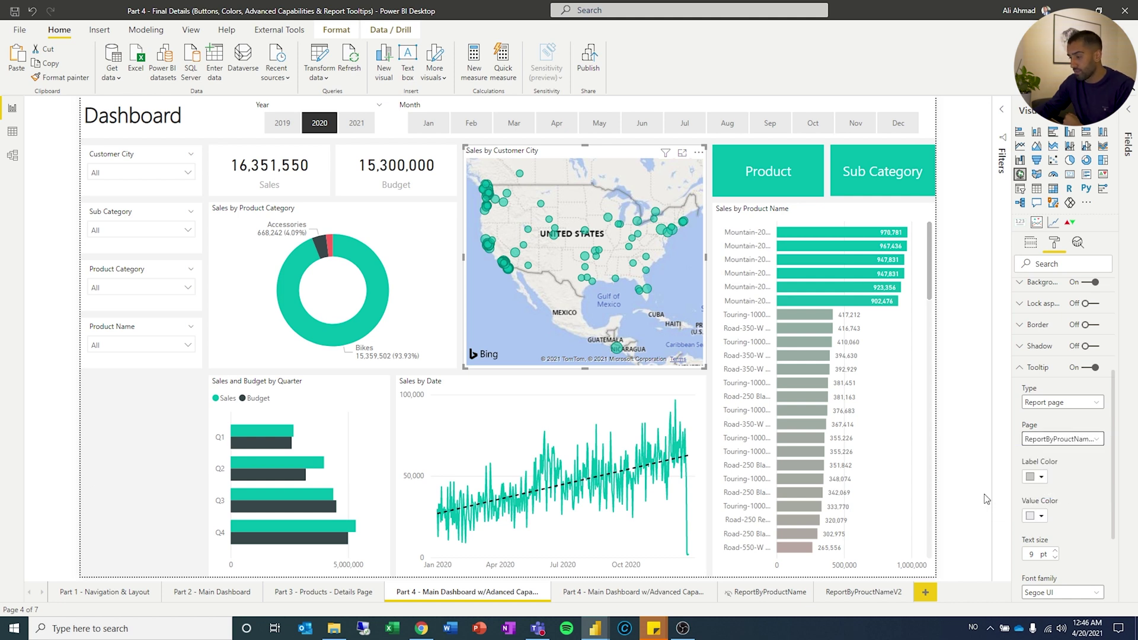
- Collapse the Visualizations pane and check that city bubbles show the top-5 Sales by Product Name tooltip
left_click(1114, 113)
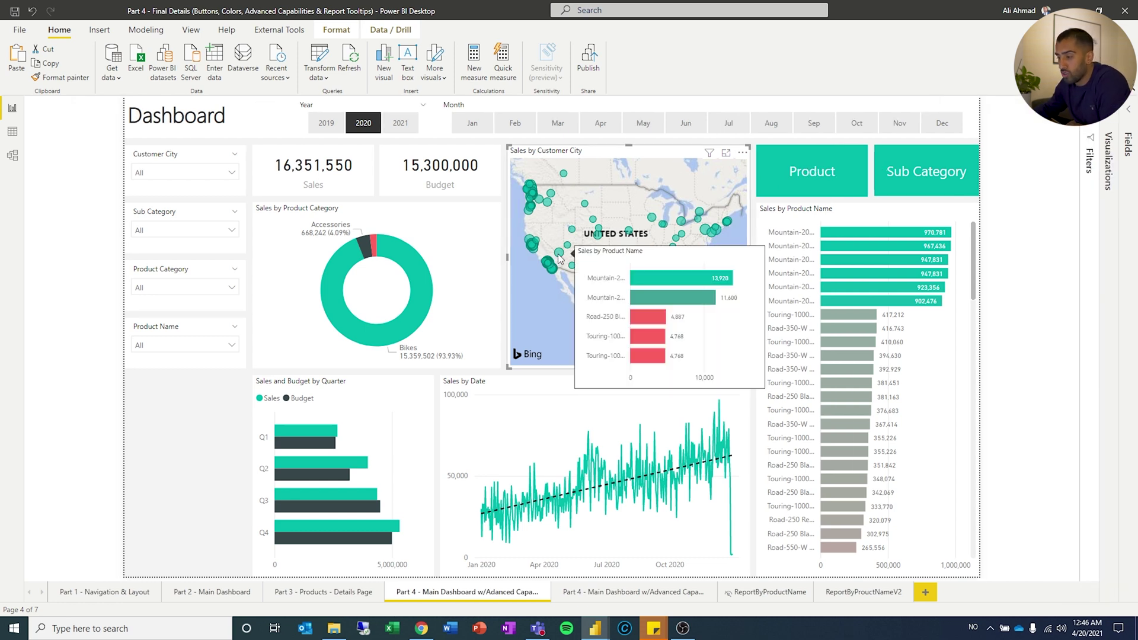
mouse_move(574, 233)
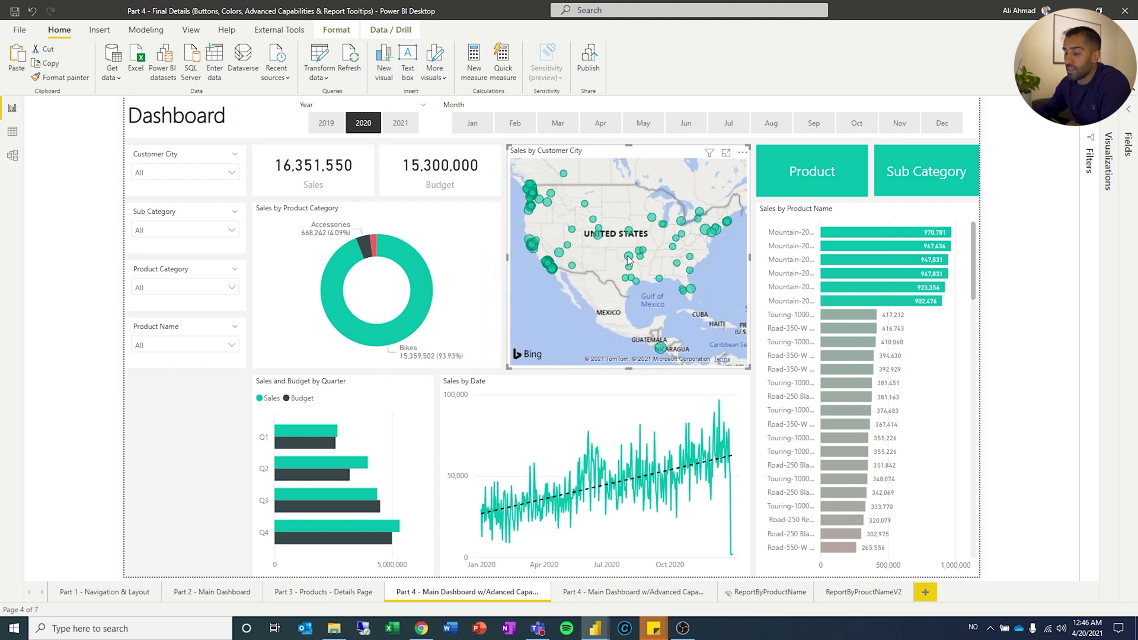
mouse_move(629, 259)
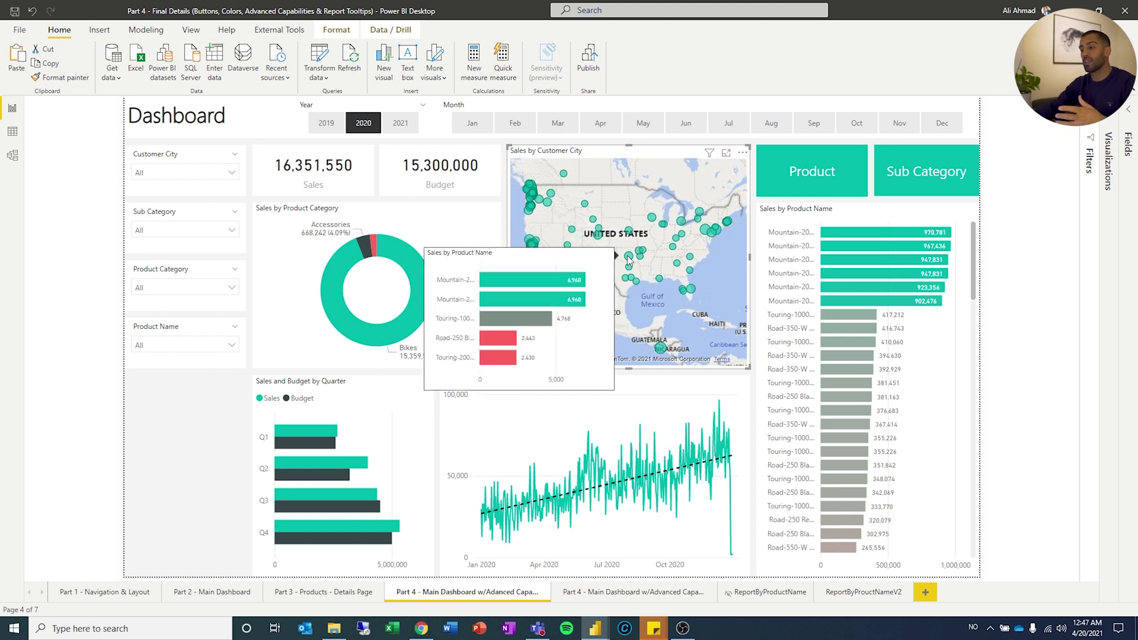